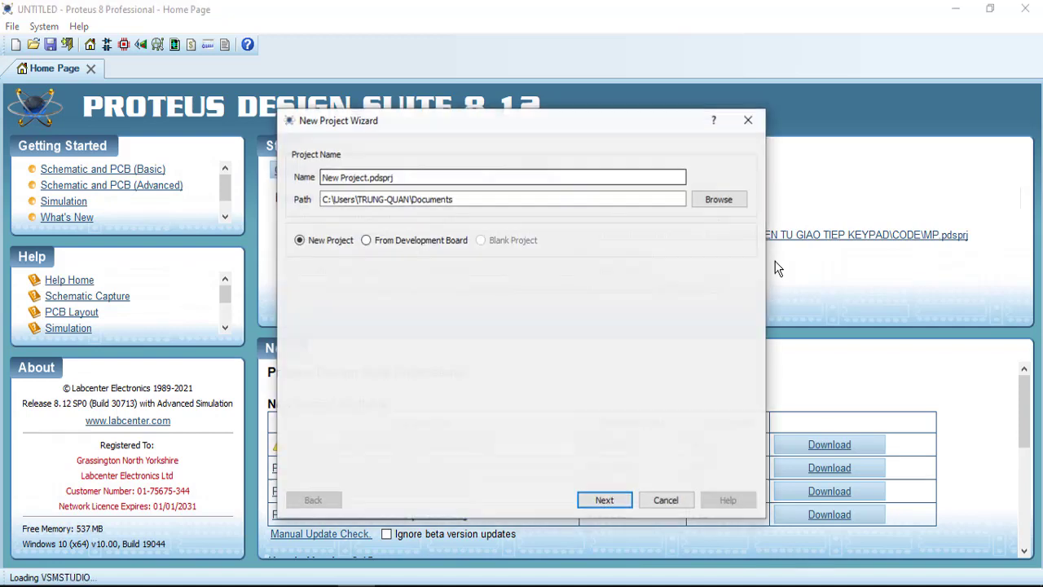
# - Name the new project Simulation
pyautogui.hotkey('shift', 'Left')
pyautogui.hotkey('shift', 'Left')
pyautogui.hotkey('shift', 'Left')
pyautogui.hotkey('shift', 'Left')
pyautogui.hotkey('shift', 'Left')
pyautogui.hotkey('shift', 'Left')
pyautogui.hotkey('shift', 'Left')
pyautogui.hotkey('shift', 'Left')
pyautogui.hotkey('shift', 'Left')
pyautogui.hotkey('shift', 'Left')
pyautogui.hotkey('shift', 'Left')
pyautogui.hotkey('shift', 'Left')
pyautogui.hotkey('shift', 'Left')
pyautogui.hotkey('shift', 'Left')
pyautogui.hotkey('shift', 'Left')
pyautogui.hotkey('shift', 'Left')
pyautogui.hotkey('shift', 'Left')
pyautogui.hotkey('shift', 'Left')
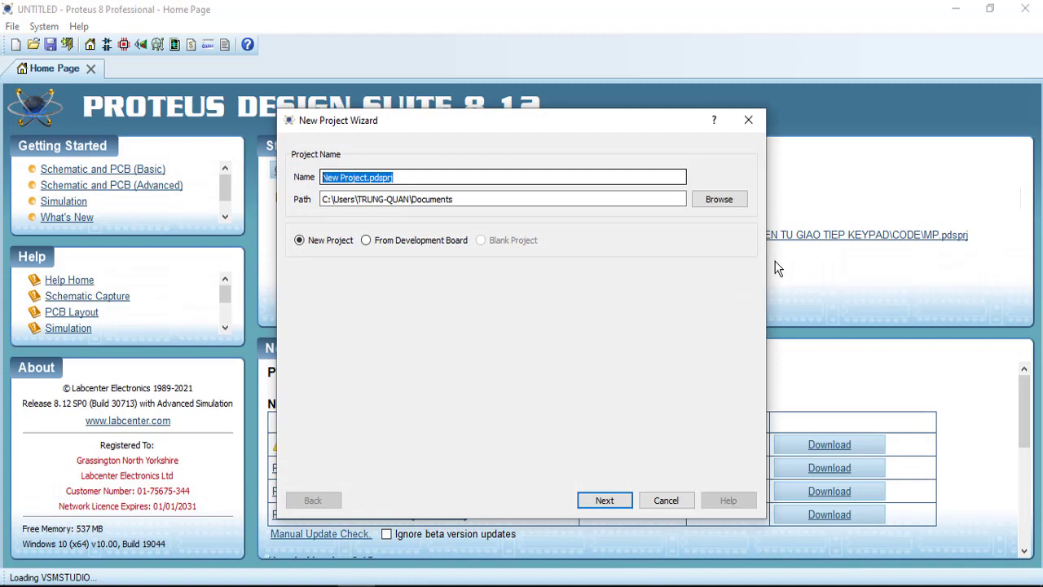
pyautogui.write('Simual')
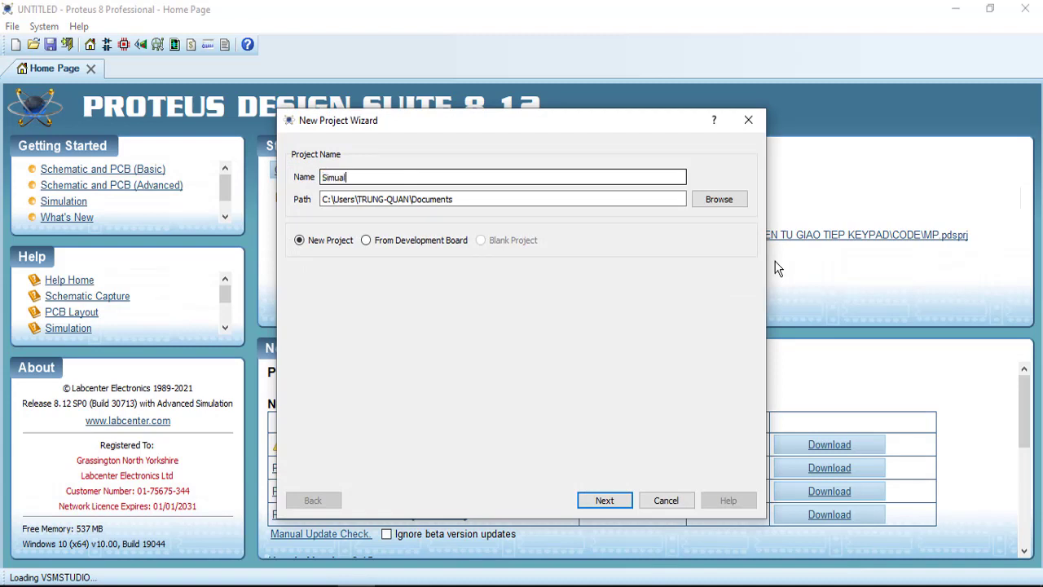
pyautogui.press('BackSpace')
pyautogui.press('BackSpace')
pyautogui.write('lation')
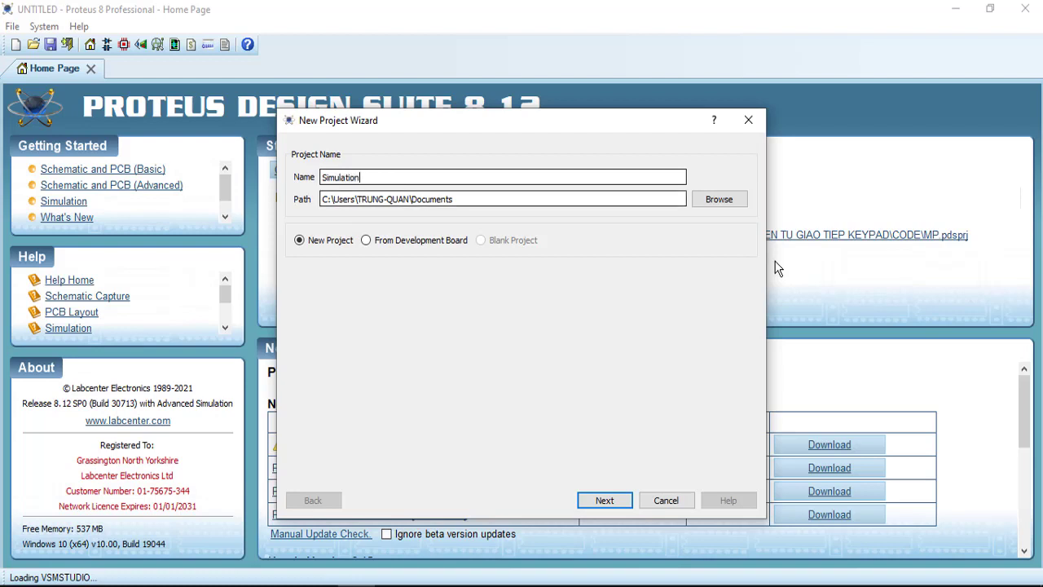
# - Set the project's save location to the 01-Blink Led folder on the Desktop
pyautogui.click(719, 199)
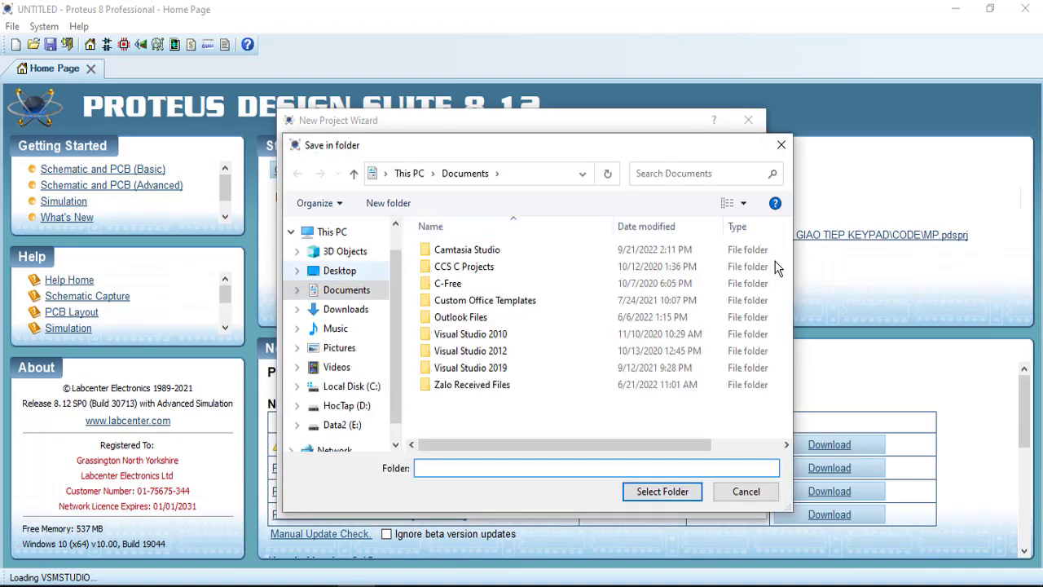
pyautogui.click(340, 271)
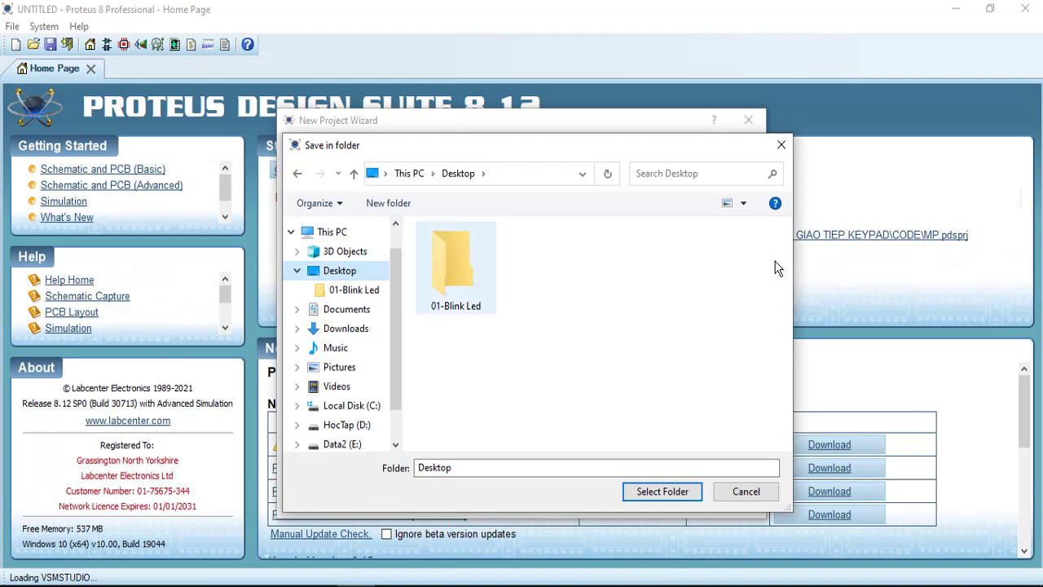
pyautogui.doubleClick(455, 267)
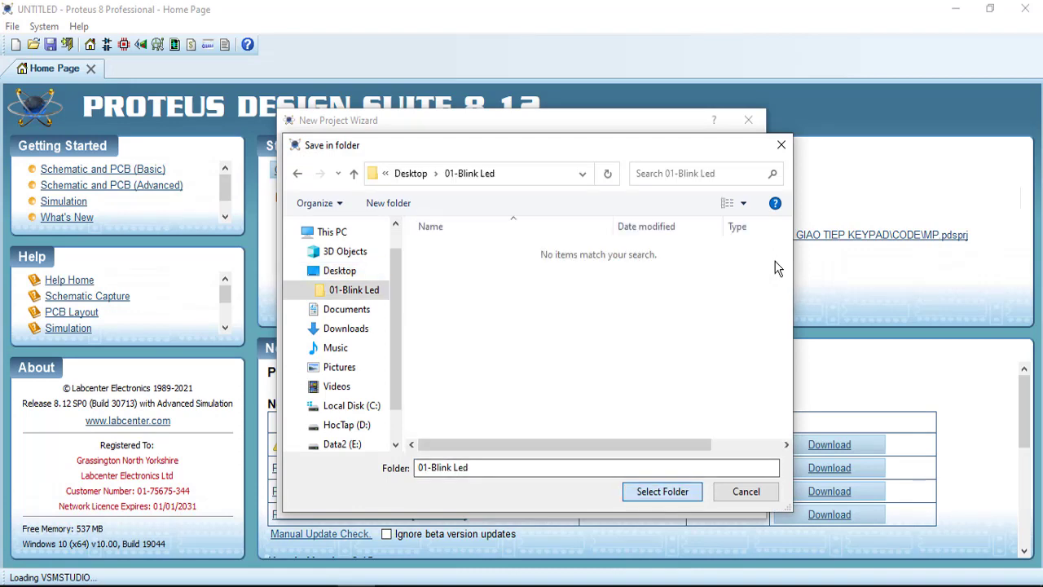
pyautogui.click(663, 491)
# - Create the project with the DEFAULT schematic template, no PCB layout and no firmware project
pyautogui.press('Return')
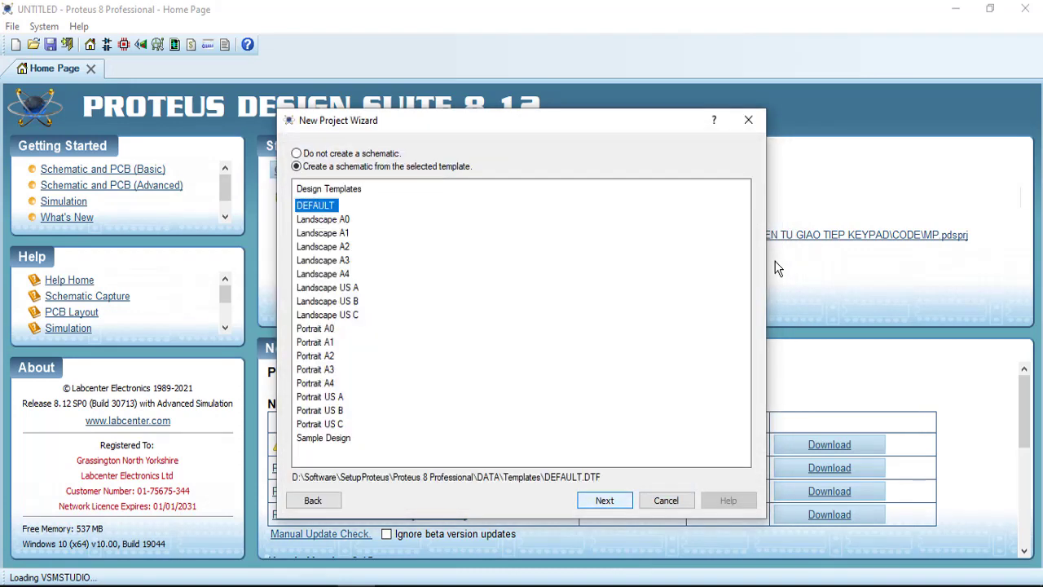
pyautogui.press('Return')
pyautogui.press('Return')
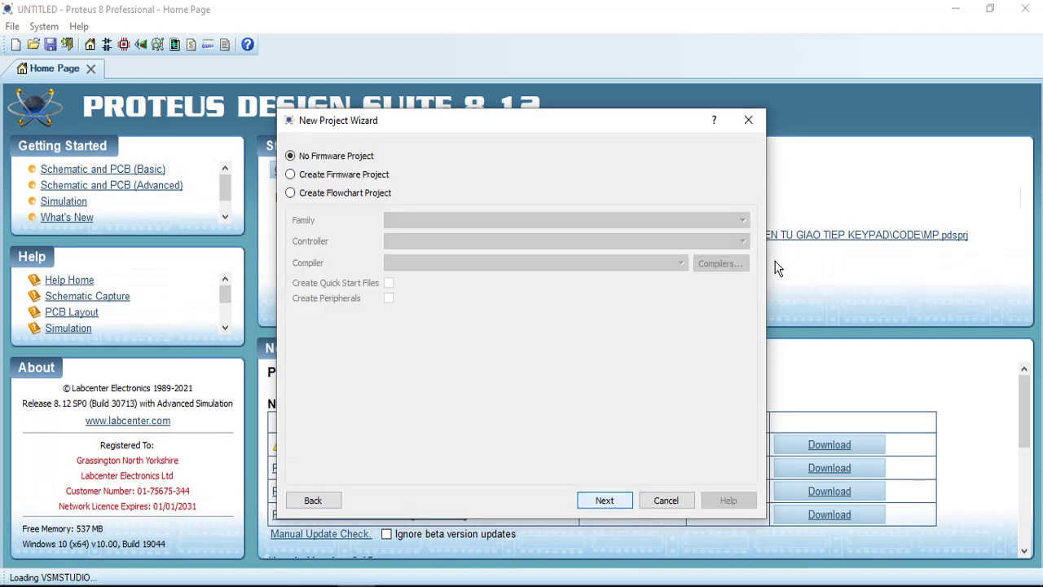
pyautogui.press('Return')
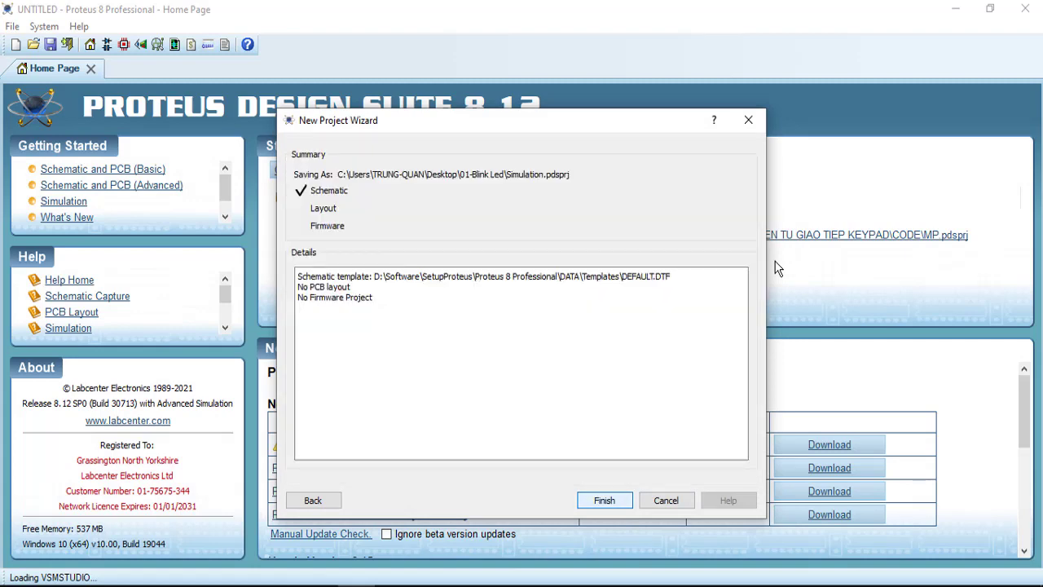
pyautogui.press('Return')
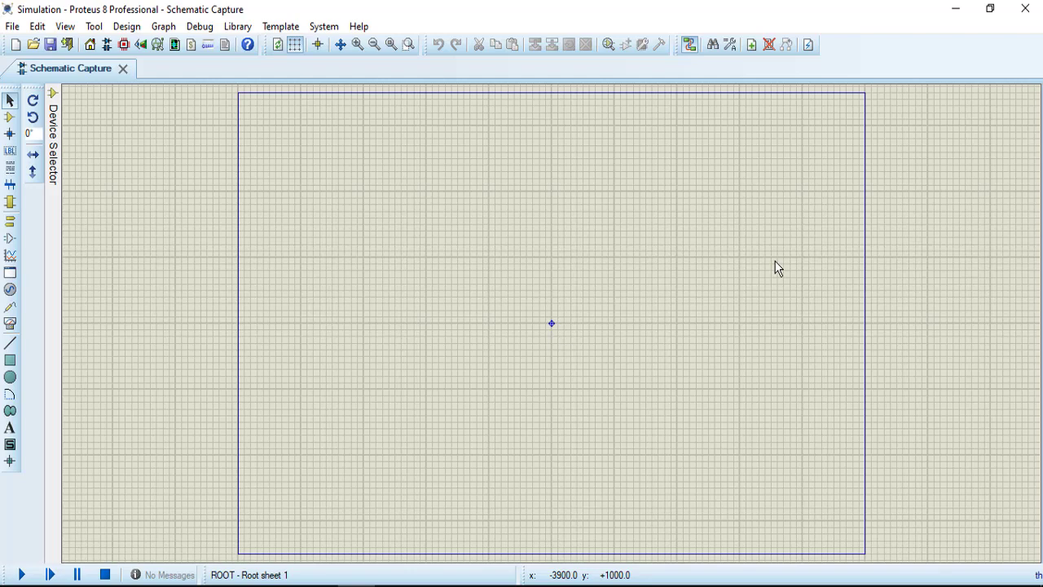
# - Search the device library for pic12f675 and add the PIC12F675 microcontroller to the project's device list
pyautogui.moveTo(53, 155)
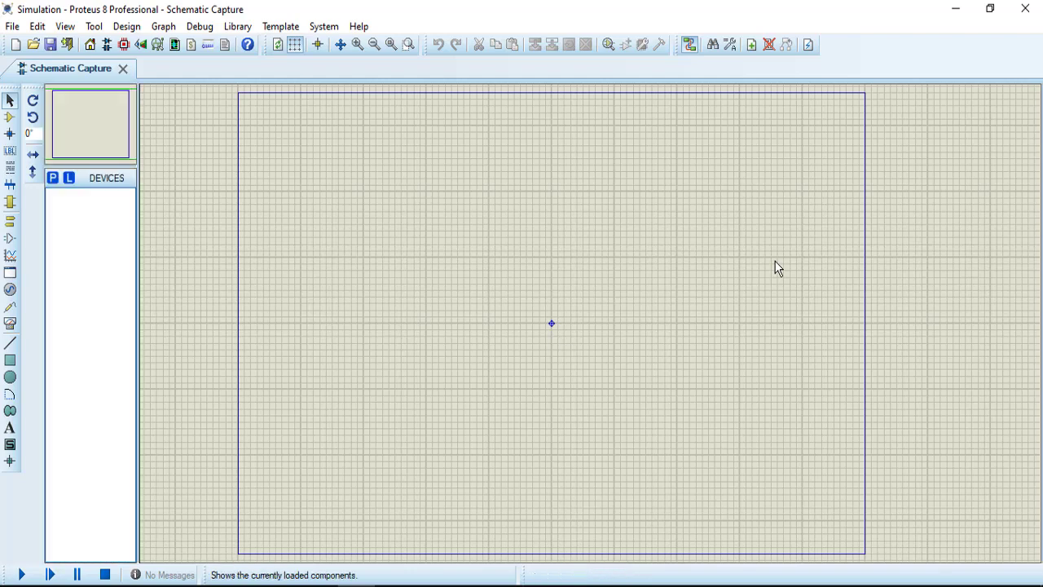
pyautogui.press('p')
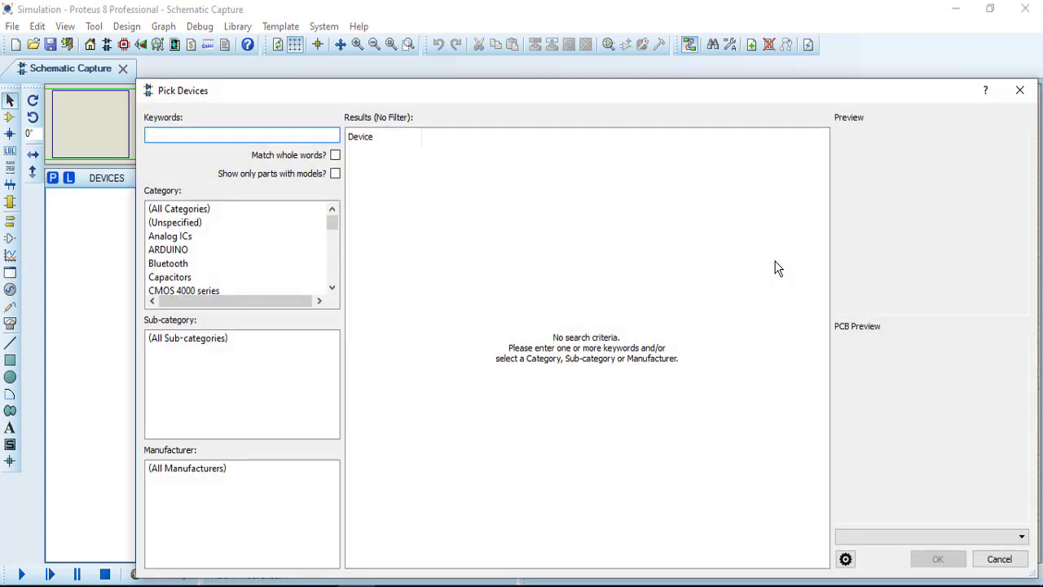
pyautogui.write('pic')
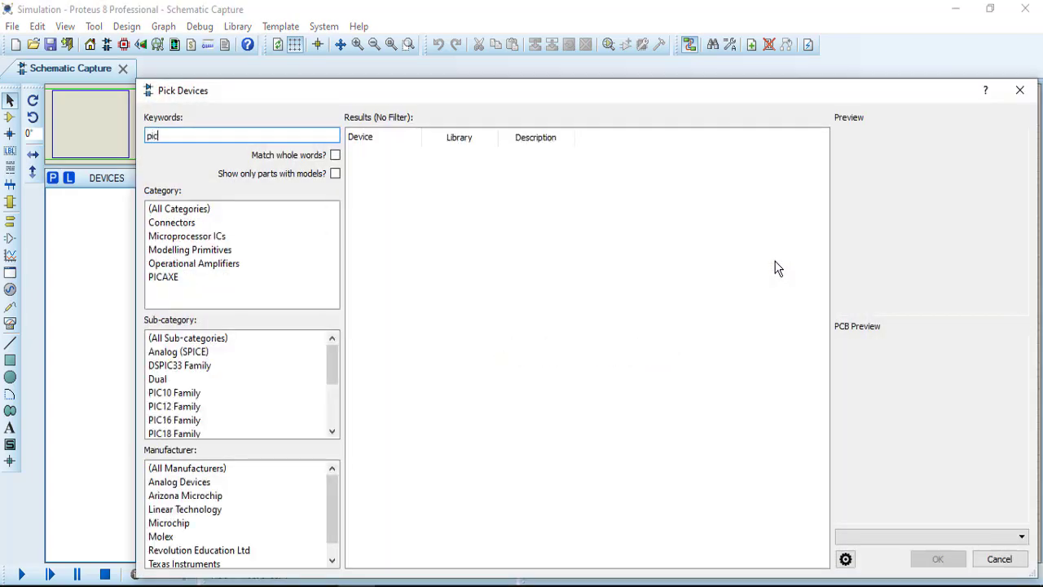
pyautogui.write('12f')
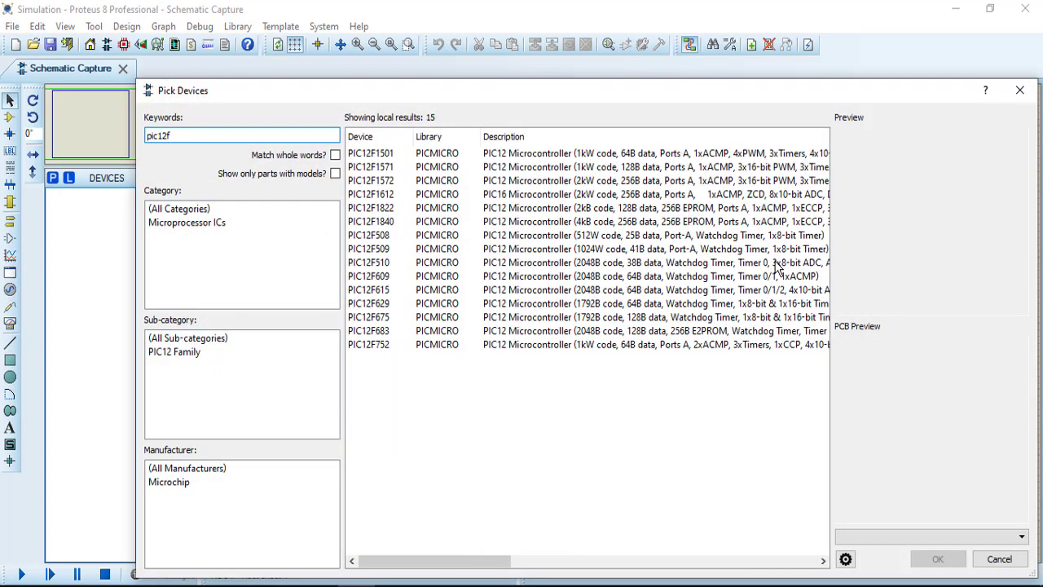
pyautogui.write('675')
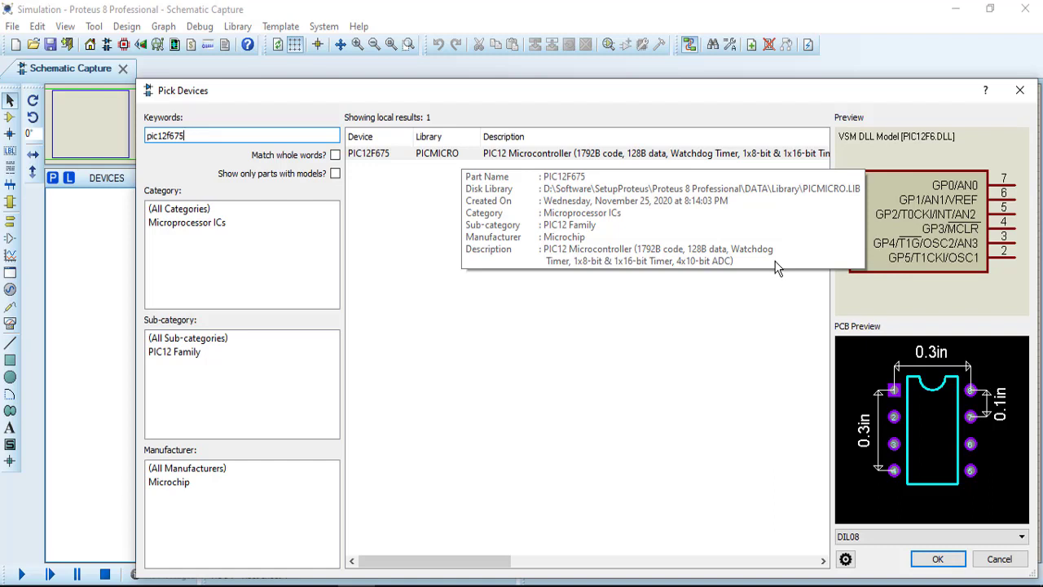
pyautogui.doubleClick(775, 262)
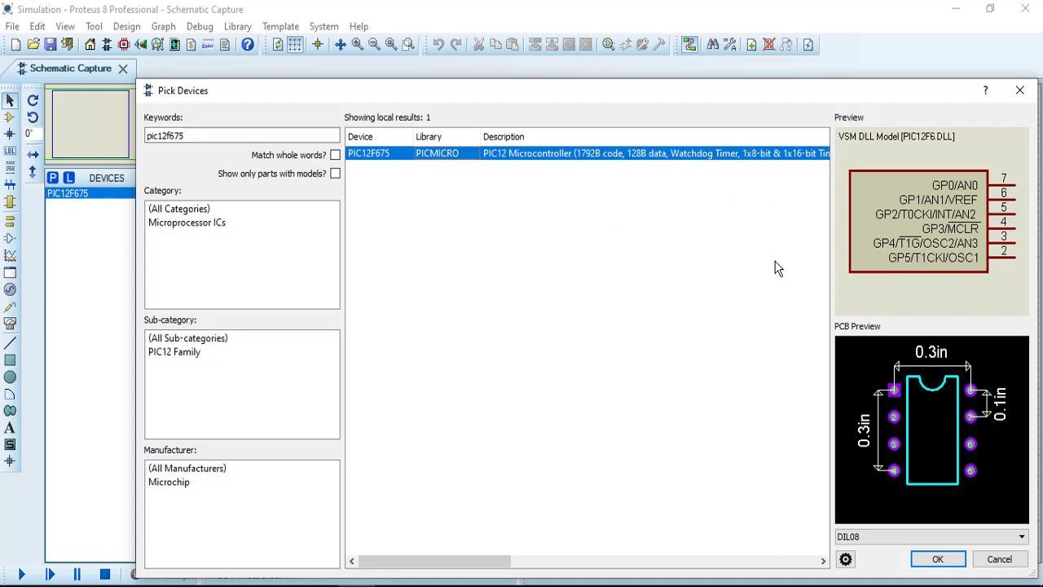
# - Search the device library for led- and add LED-GREEN to the device list
pyautogui.moveTo(185, 136); pyautogui.dragTo(146, 137)
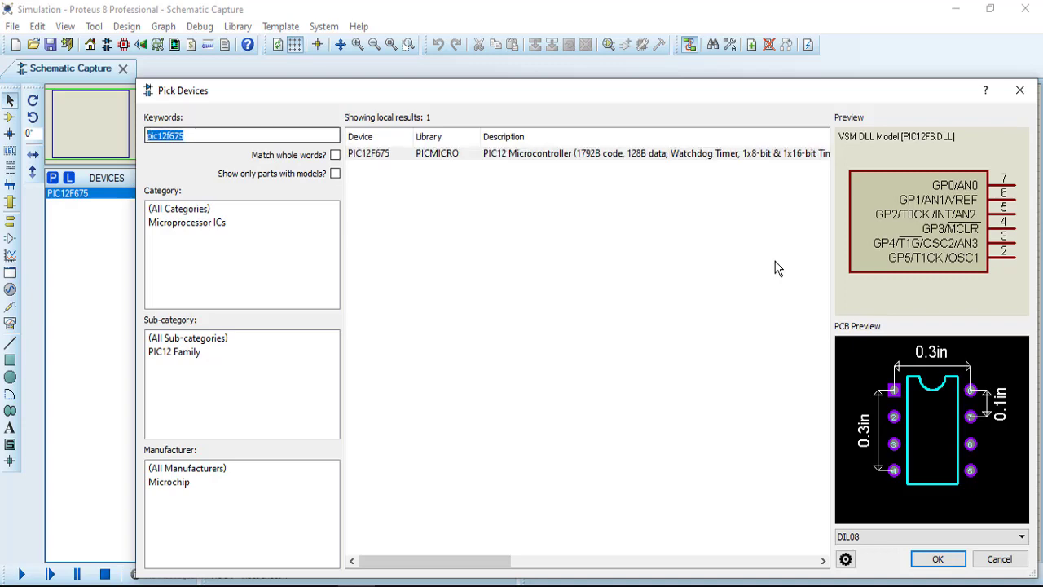
pyautogui.write('led-')
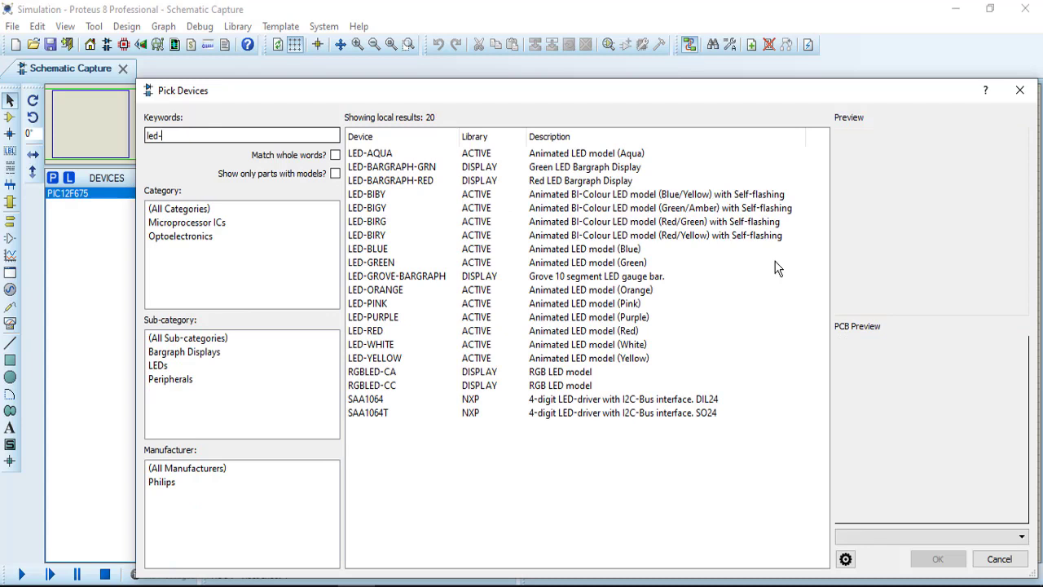
pyautogui.click(775, 262)
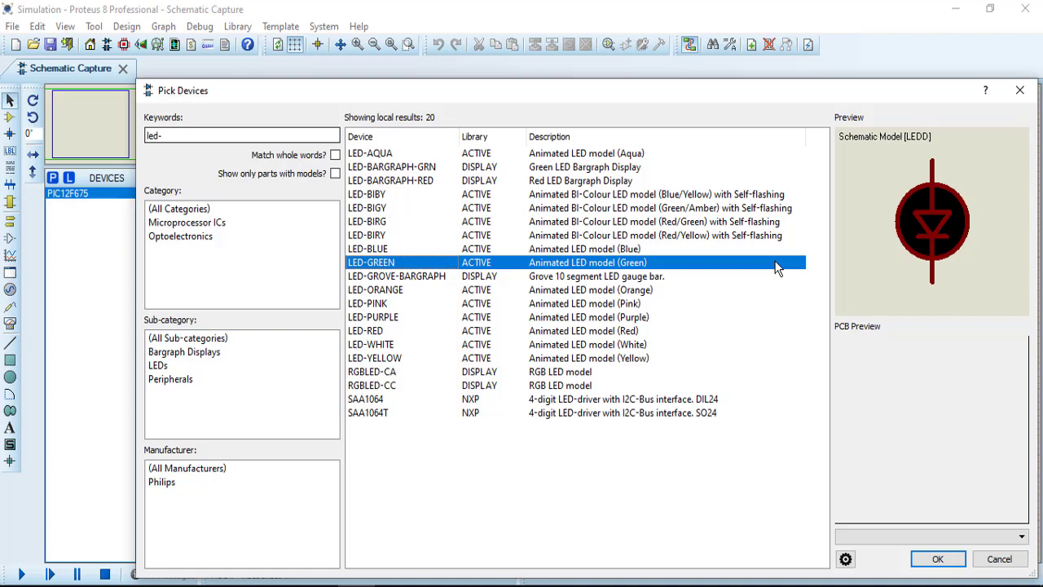
pyautogui.doubleClick(776, 264)
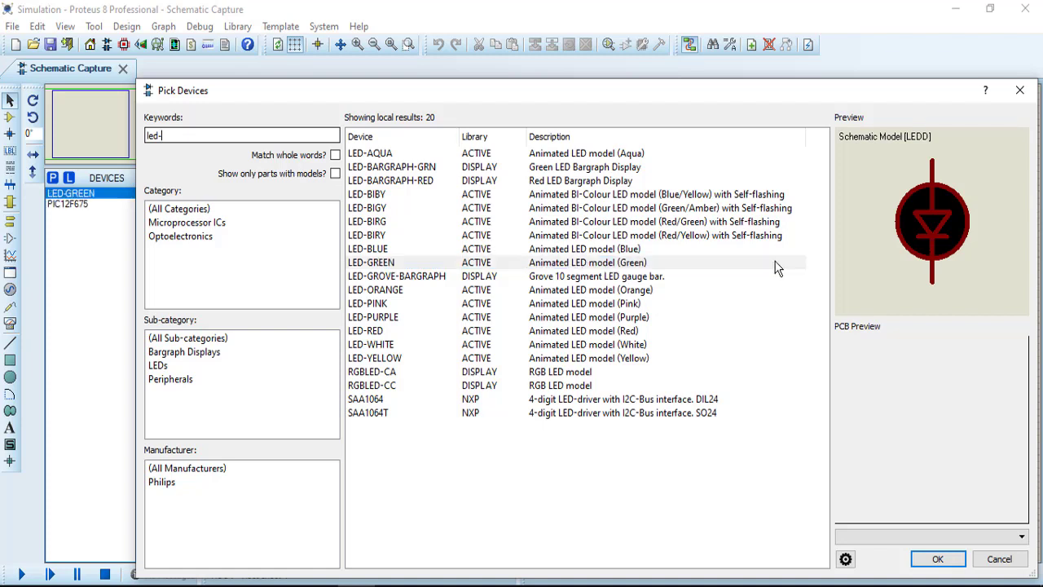
# - Search for res and add the 10K 0.6W metal film resistor MINRES10K to the device list
pyautogui.hotkey('ctrl', 'a')
pyautogui.write('ress')
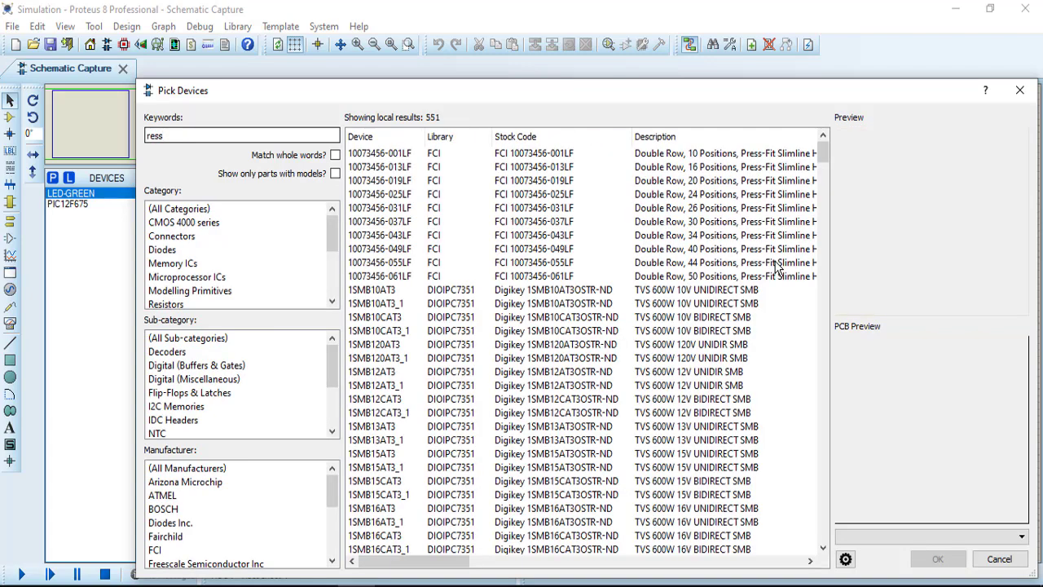
pyautogui.press('BackSpace')
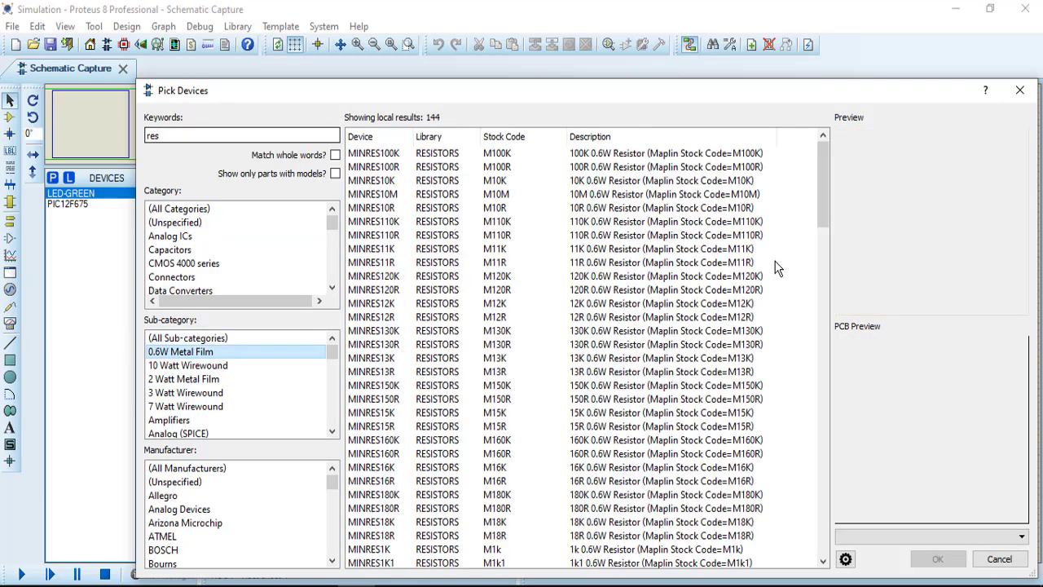
pyautogui.doubleClick(372, 181)
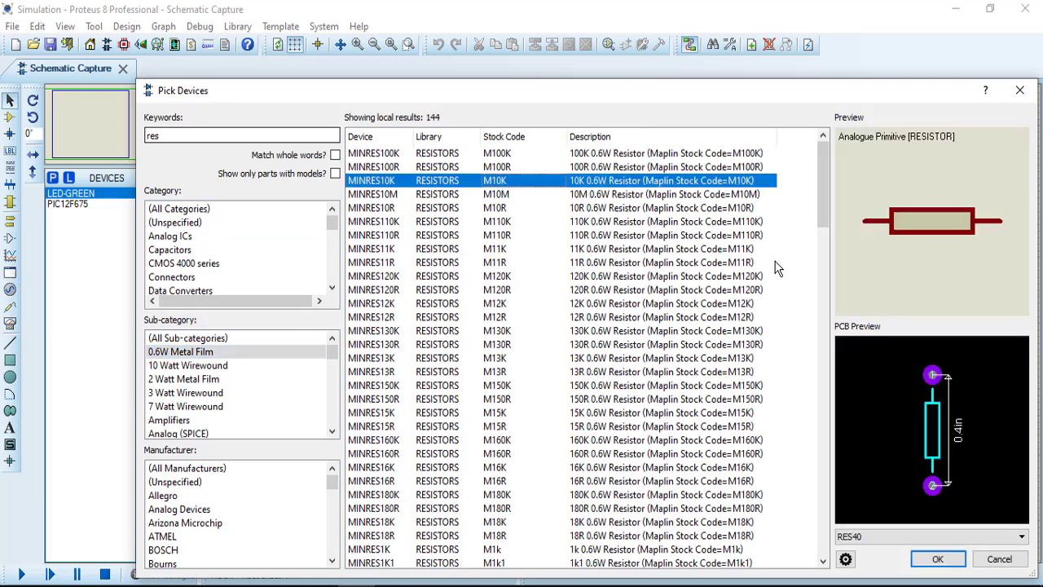
# - Search for butt and add the SPST push button BUTTON to the device list
pyautogui.doubleClick(153, 137)
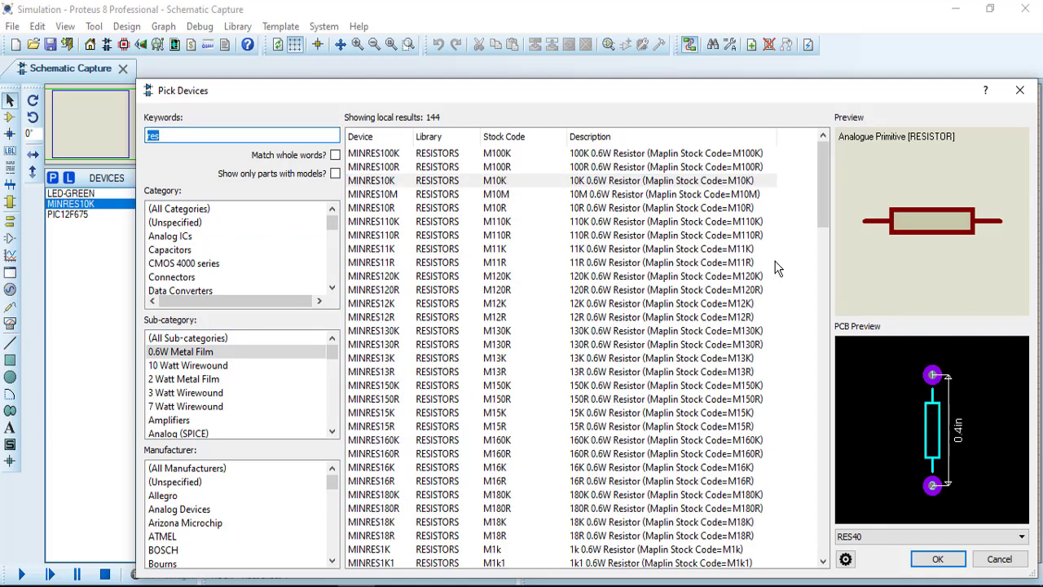
pyautogui.write('cr')
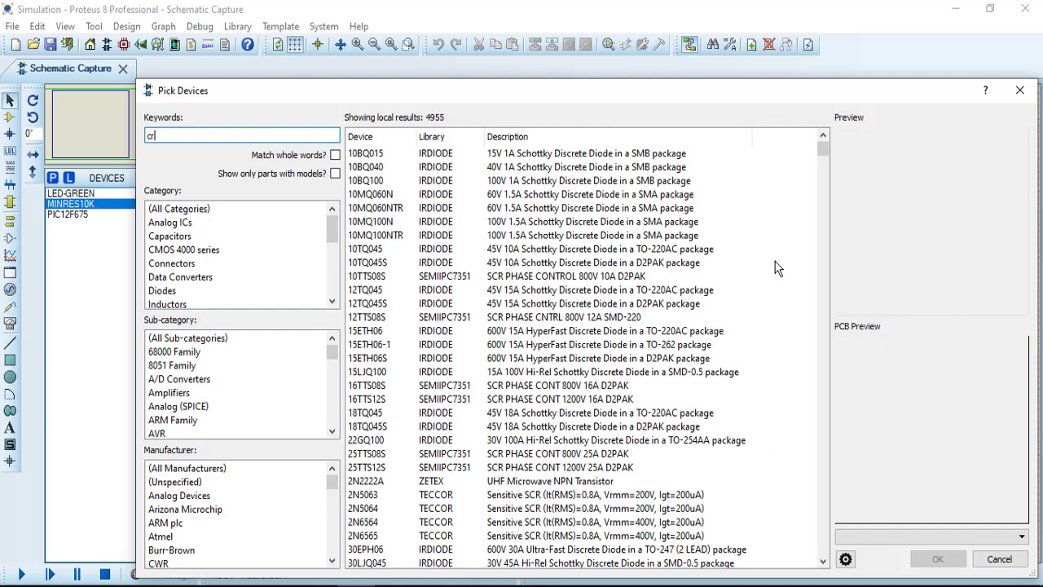
pyautogui.press('BackSpace')
pyautogui.press('BackSpace')
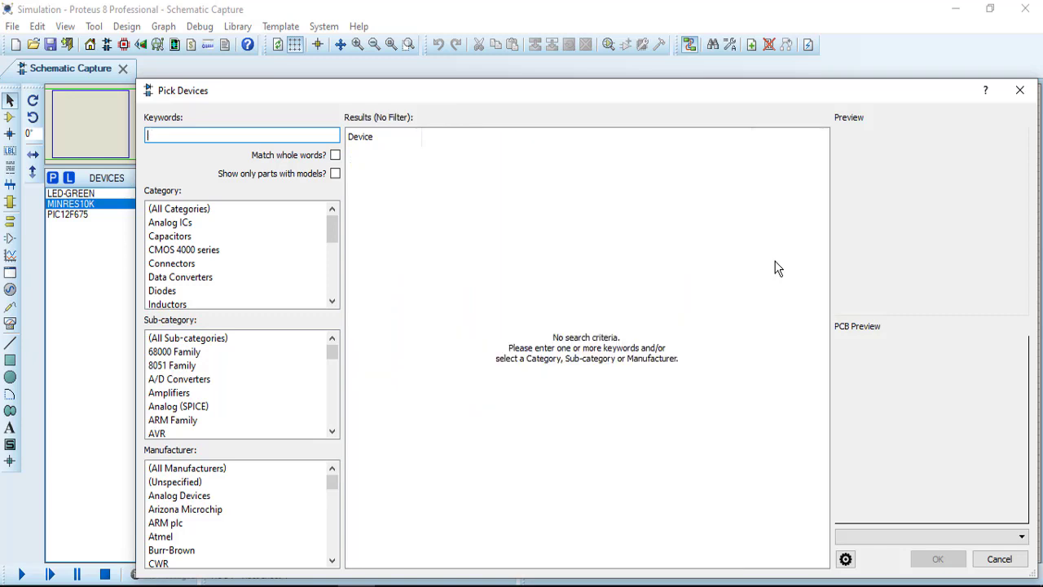
pyautogui.write('butt')
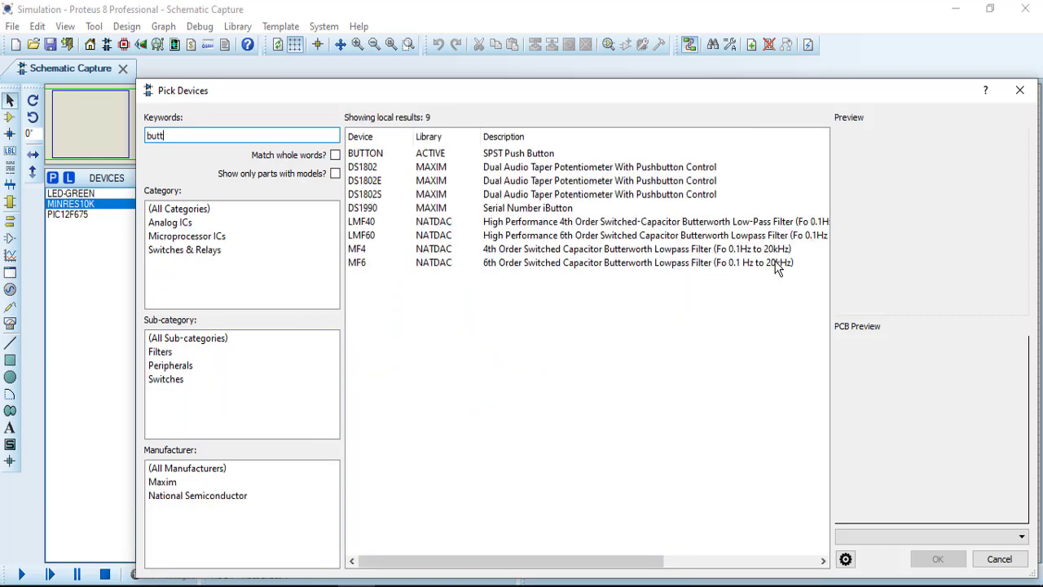
pyautogui.doubleClick(367, 153)
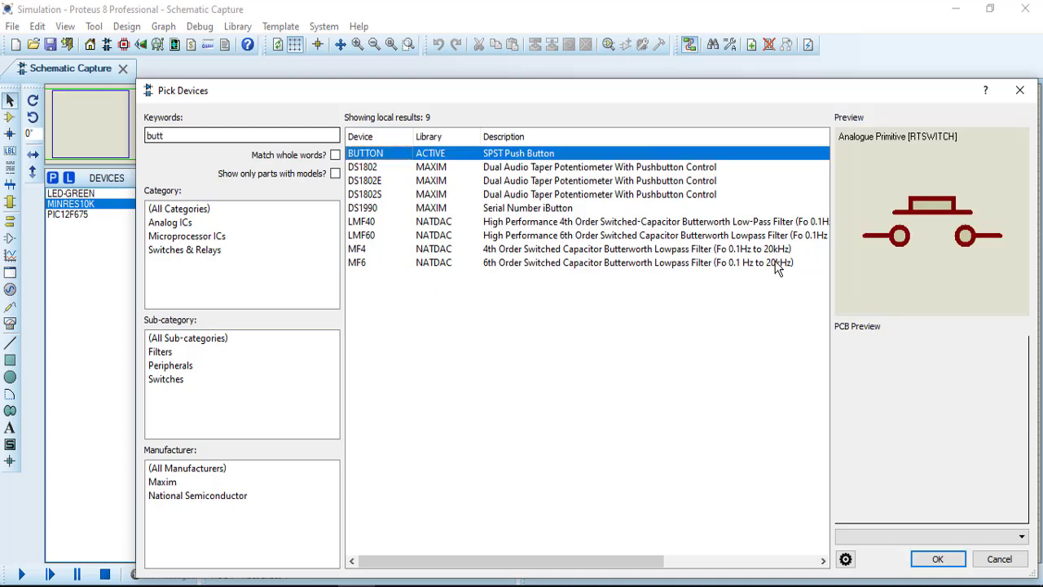
# - Search for cap, add the polarized capacitor CAP-POL from the Generic sub-category, and close the device picker
pyautogui.doubleClick(155, 136)
pyautogui.write('cap')
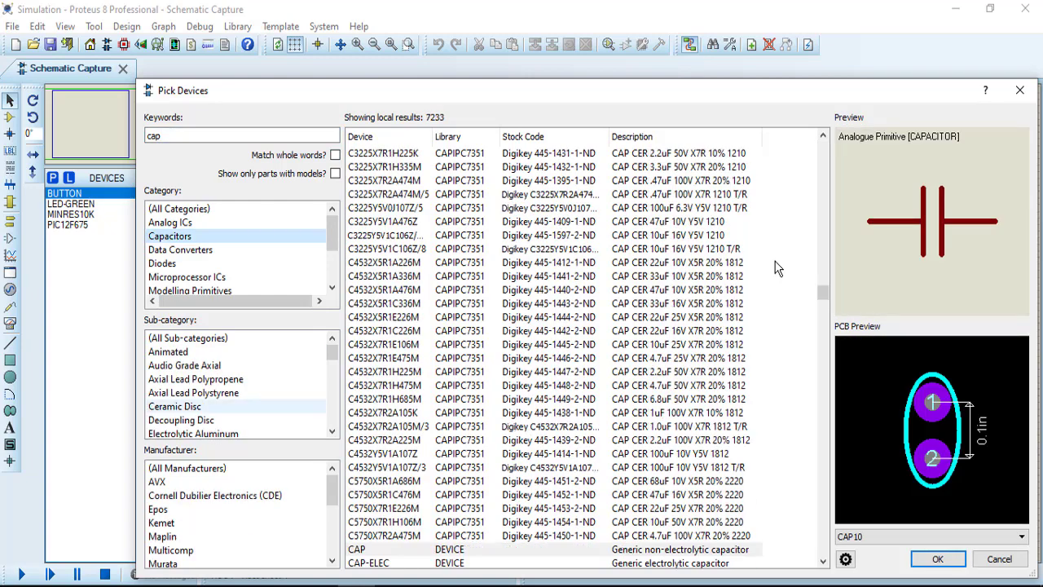
pyautogui.scroll(-1, 194, 393)
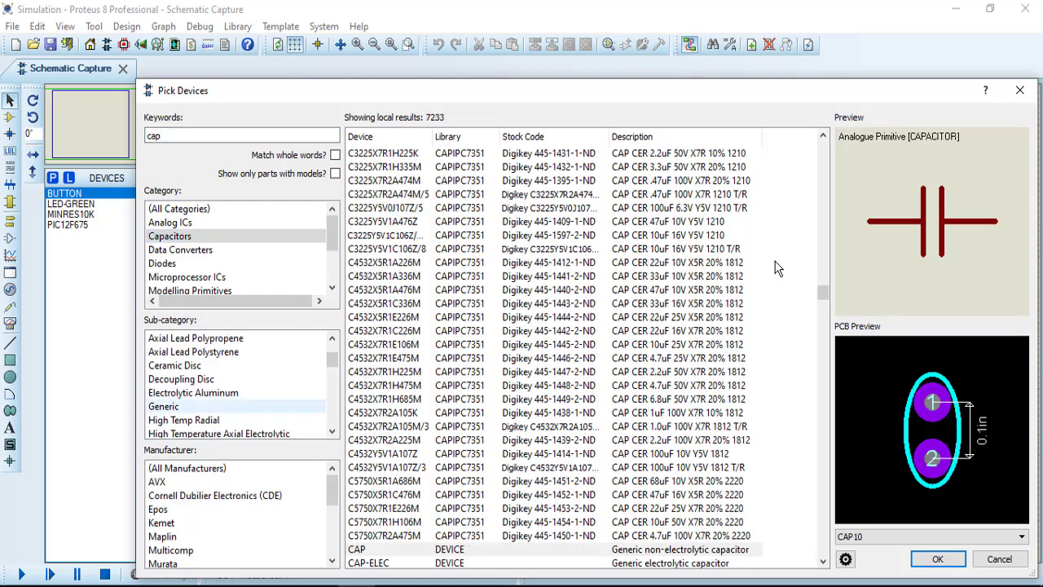
pyautogui.click(194, 406)
pyautogui.press('Down')
pyautogui.press('Down')
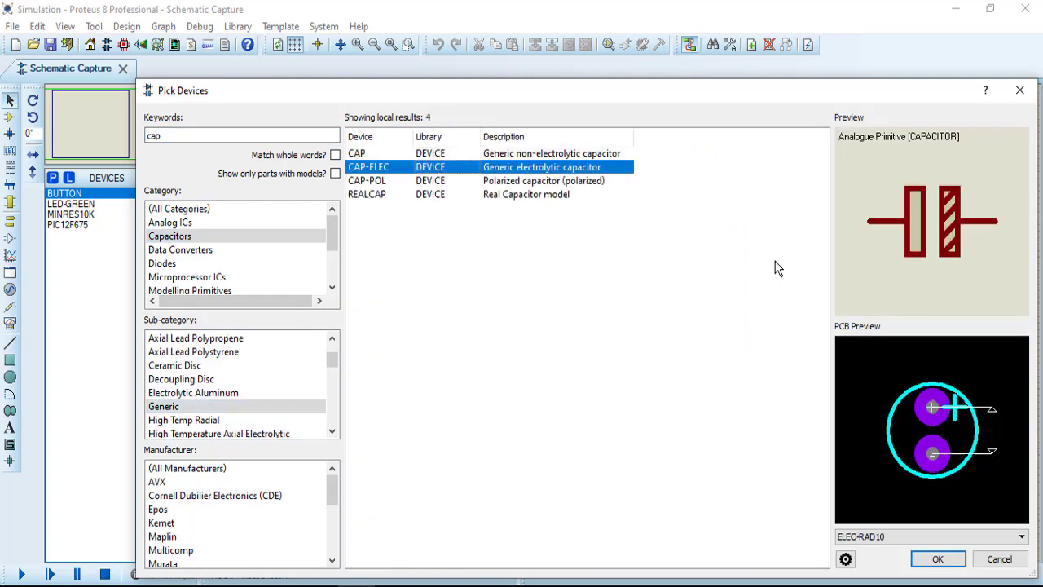
pyautogui.doubleClick(368, 181)
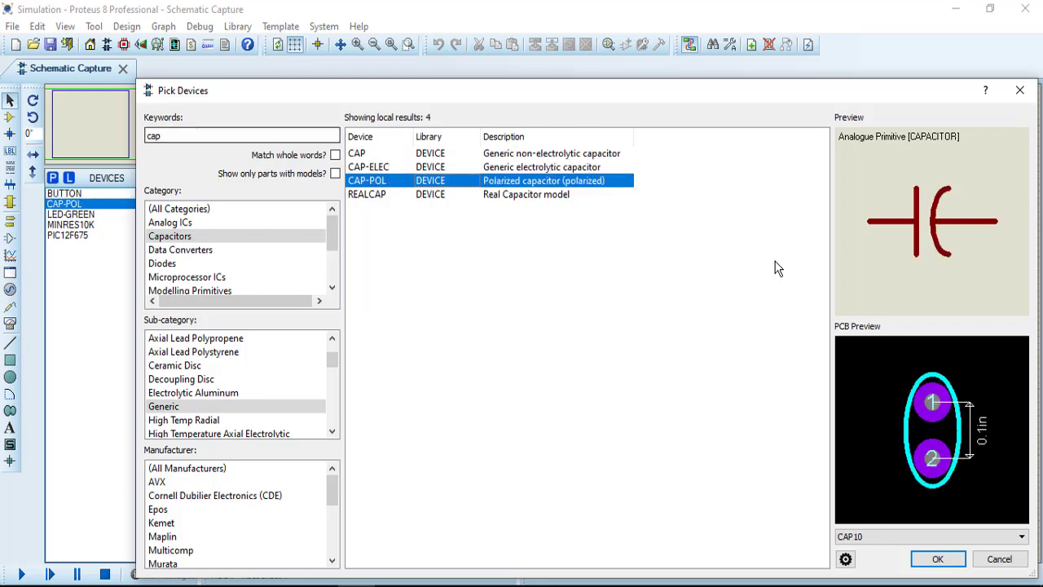
pyautogui.click(242, 135)
pyautogui.click(1020, 90)
# - Place the PIC12F675 on the schematic sheet, left of the sheet's origin
pyautogui.click(67, 236)
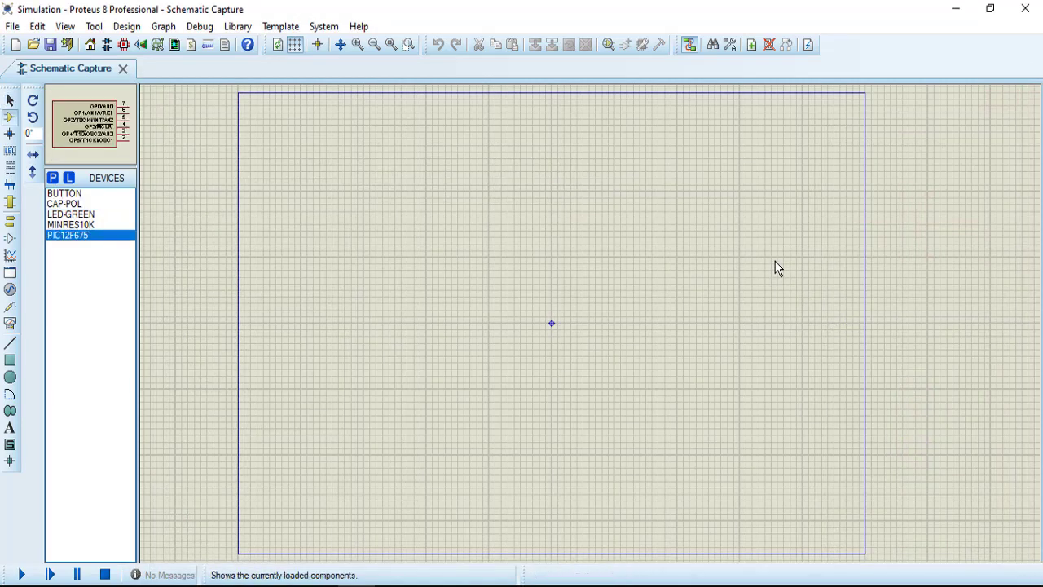
pyautogui.click(420, 248)
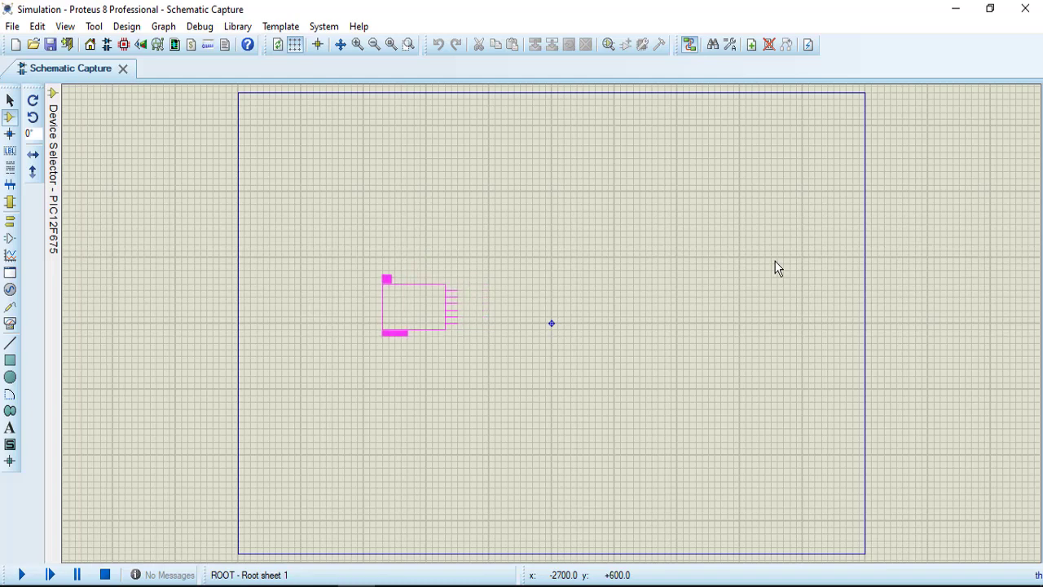
pyautogui.click(416, 308)
pyautogui.scroll(1, 776, 269)
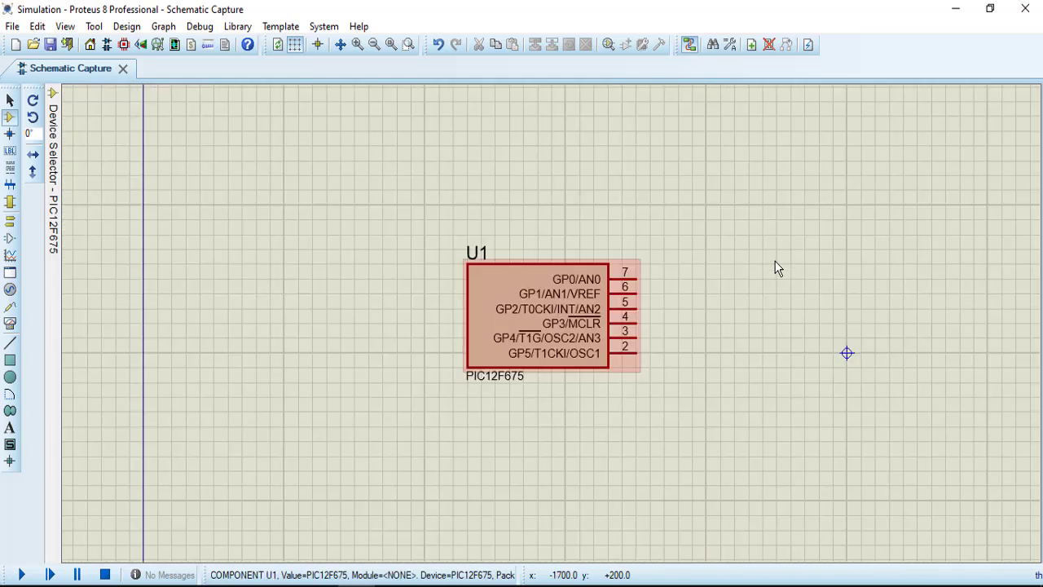
# - Place the BUTTON push button on the sheet, rotated 90°, below and to the right of the PIC12F675
pyautogui.scroll(1, 776, 268)
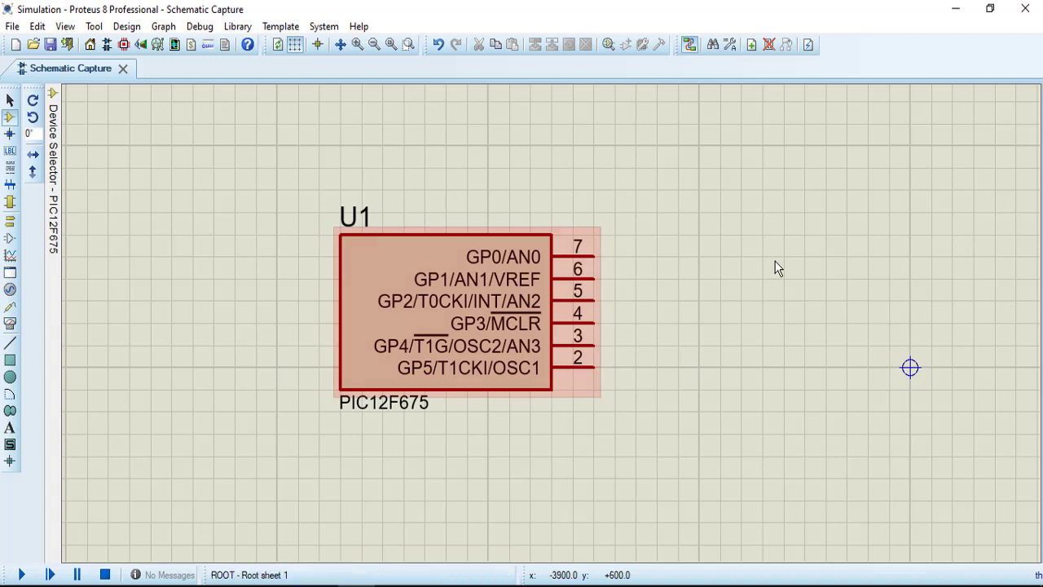
pyautogui.moveTo(54, 237)
pyautogui.click(67, 194)
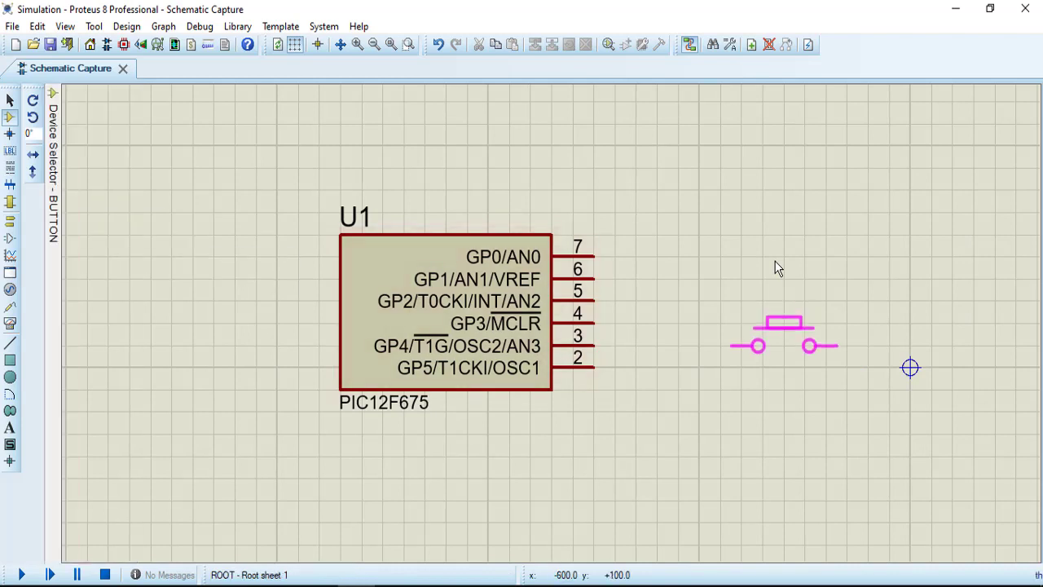
pyautogui.press('KP_Add')
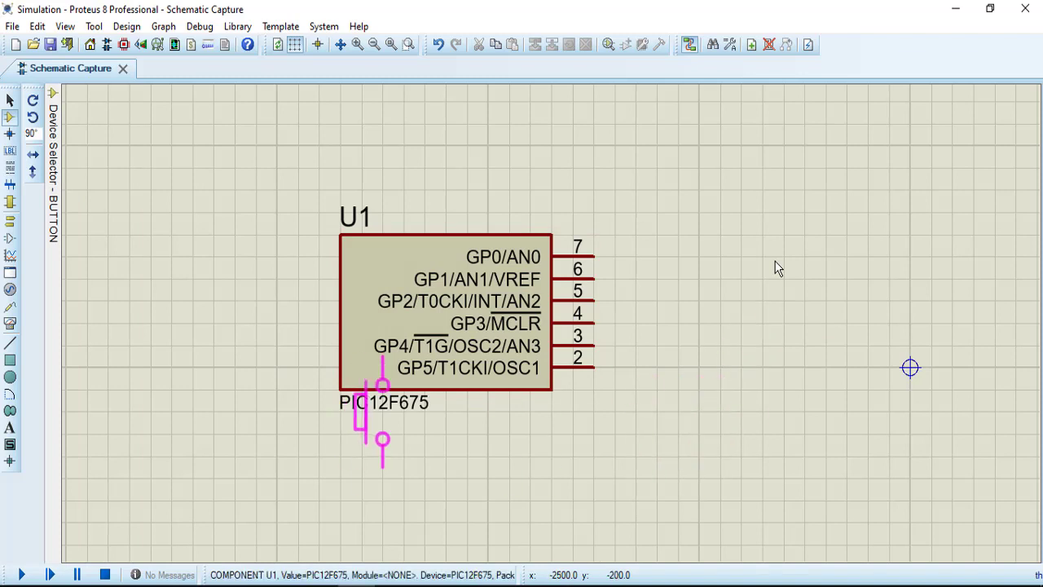
pyautogui.press('F7')
pyautogui.press('KP_Add')
pyautogui.press('KP_Add')
pyautogui.press('KP_Add')
pyautogui.press('KP_Add')
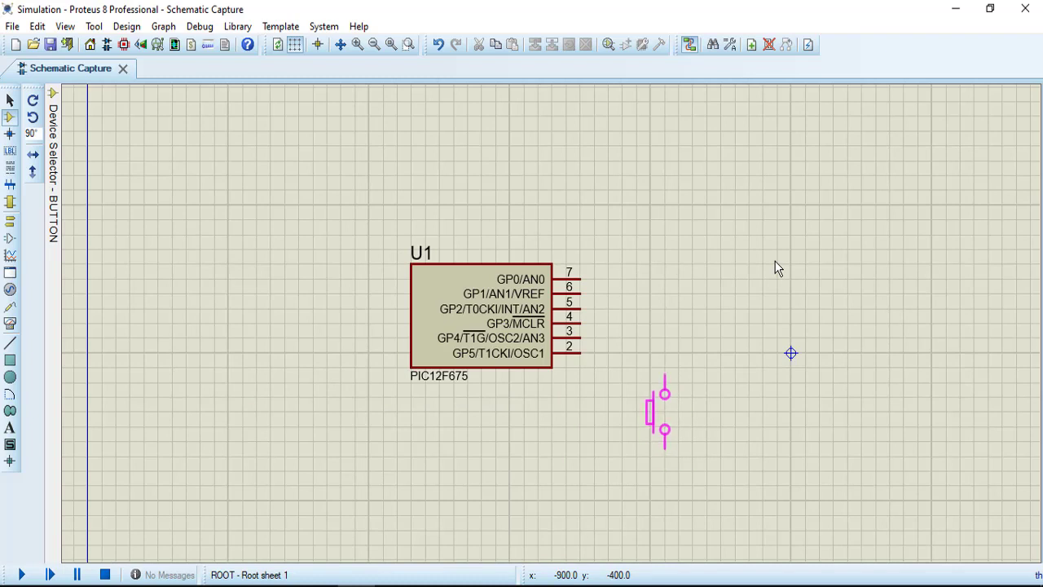
pyautogui.click(650, 412)
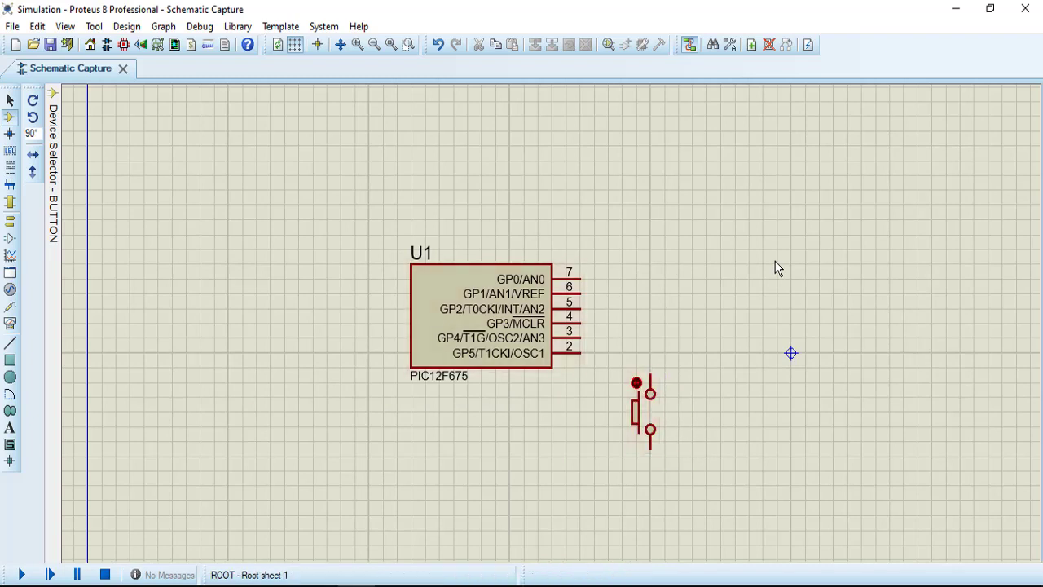
# - Place the MINRES10K resistor vertically, up and to the right of the push button, and wire its lower end to the button's upper terminal
pyautogui.click(70, 225)
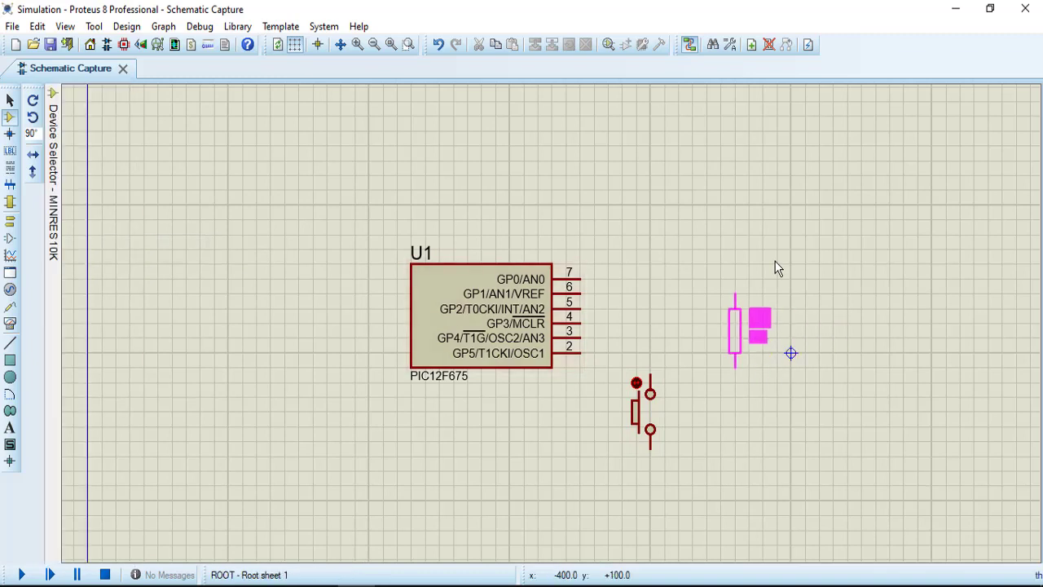
pyautogui.click(736, 333)
pyautogui.click(651, 375)
pyautogui.click(735, 368)
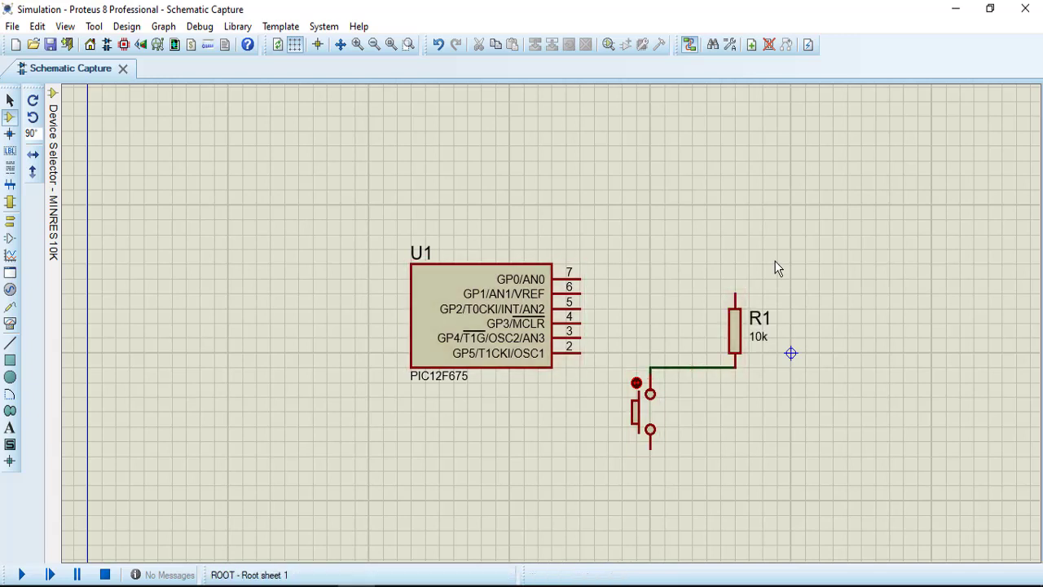
# - Place the CAP-POL capacitor rotated 270° below R1, wiring it to the R1–button node and to the button's lower terminal
pyautogui.click(66, 204)
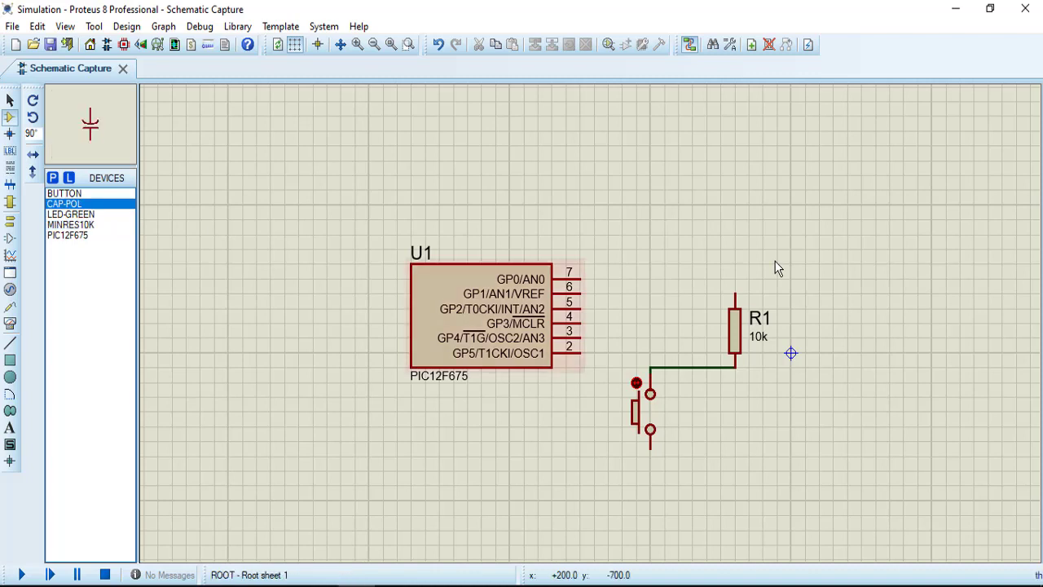
pyautogui.click(706, 412)
pyautogui.press('KP_Add')
pyautogui.press('KP_Add')
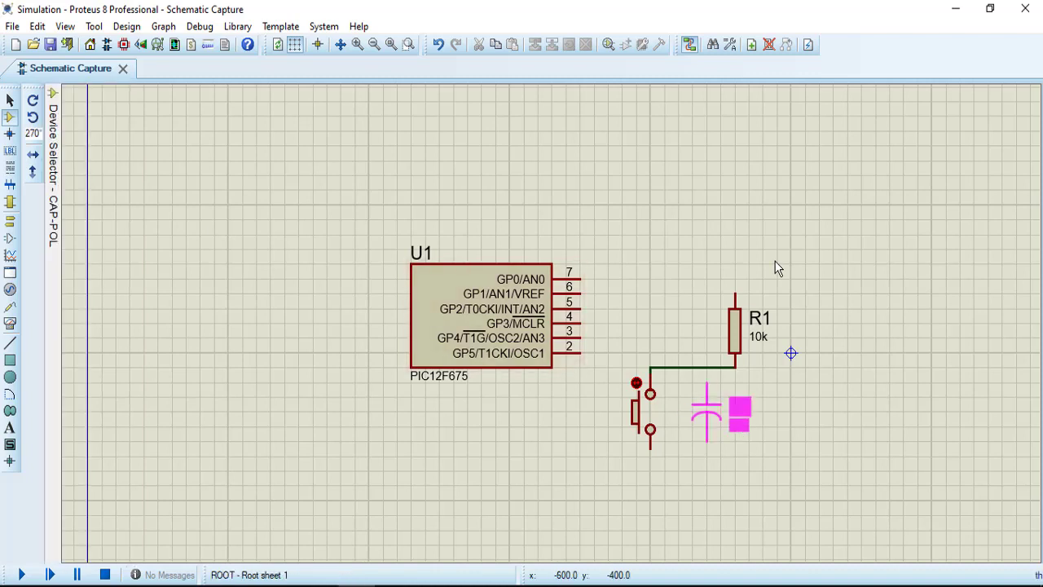
pyautogui.click(736, 412)
pyautogui.click(735, 383)
pyautogui.click(735, 367)
pyautogui.click(736, 441)
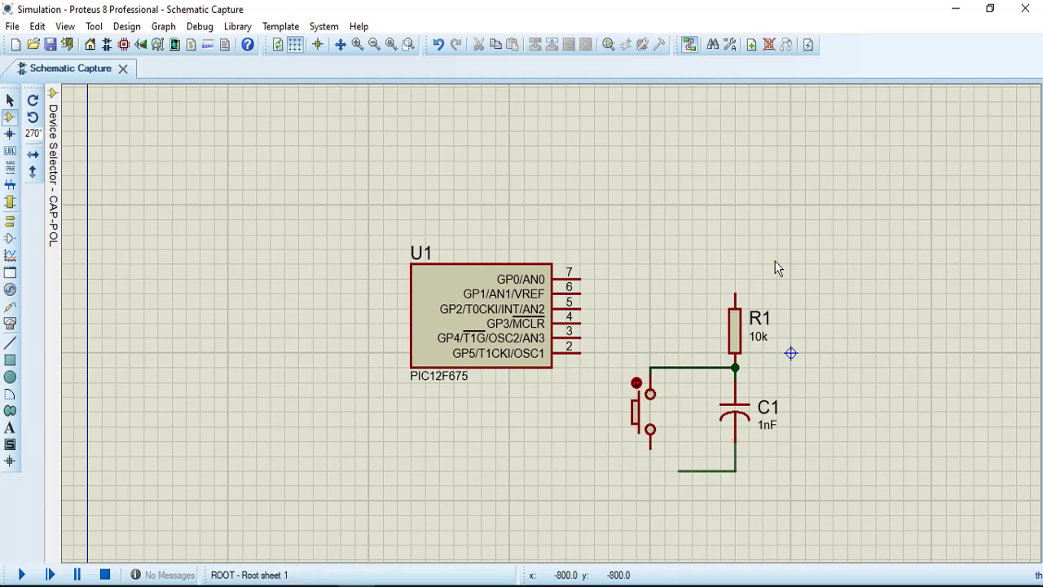
pyautogui.click(651, 449)
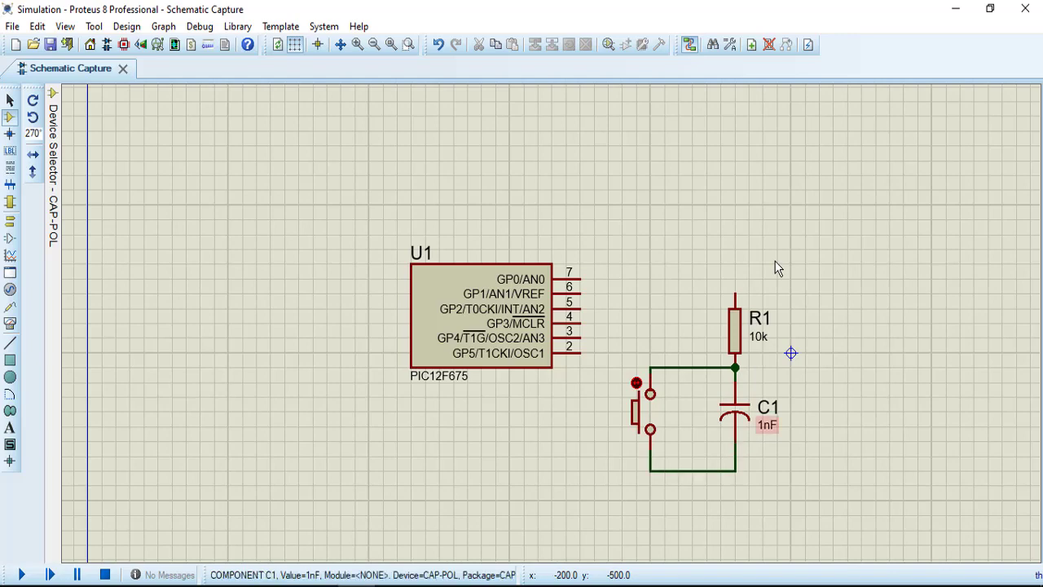
# - Set the value of capacitor C1 to 0.1uF
pyautogui.click(766, 424)
pyautogui.doubleClick(767, 425)
pyautogui.write('01')
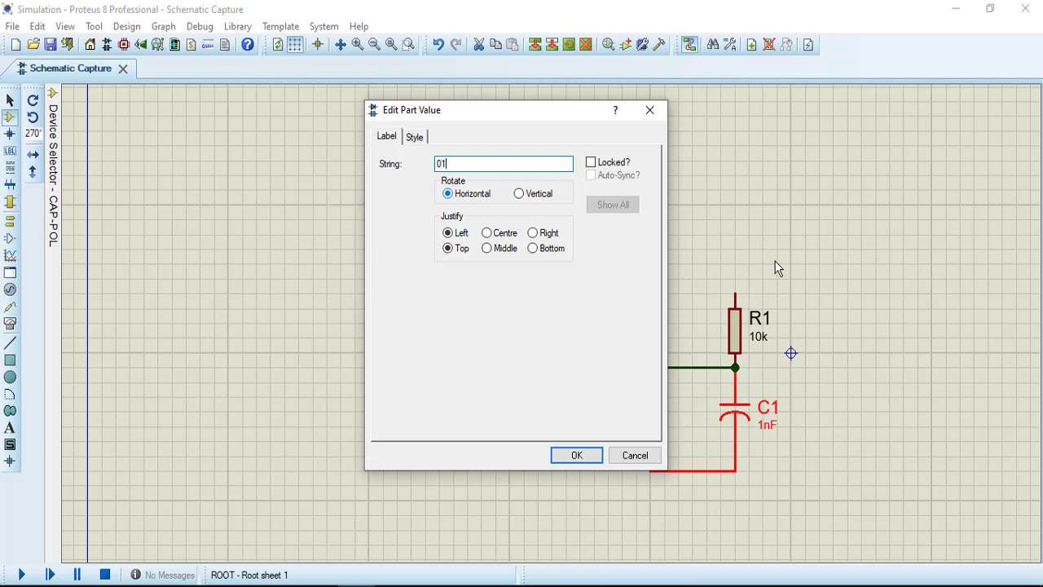
pyautogui.press('BackSpace')
pyautogui.write('.1uF')
pyautogui.press('Return')
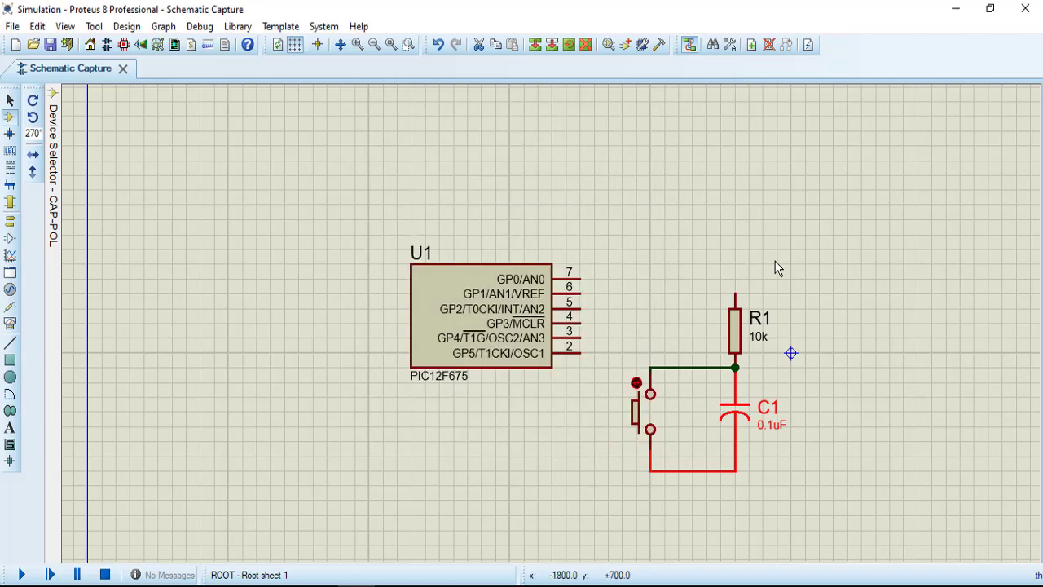
# - Place a GROUND terminal below C1 and connect it to the wire joining the capacitor and the push button
pyautogui.click(10, 222)
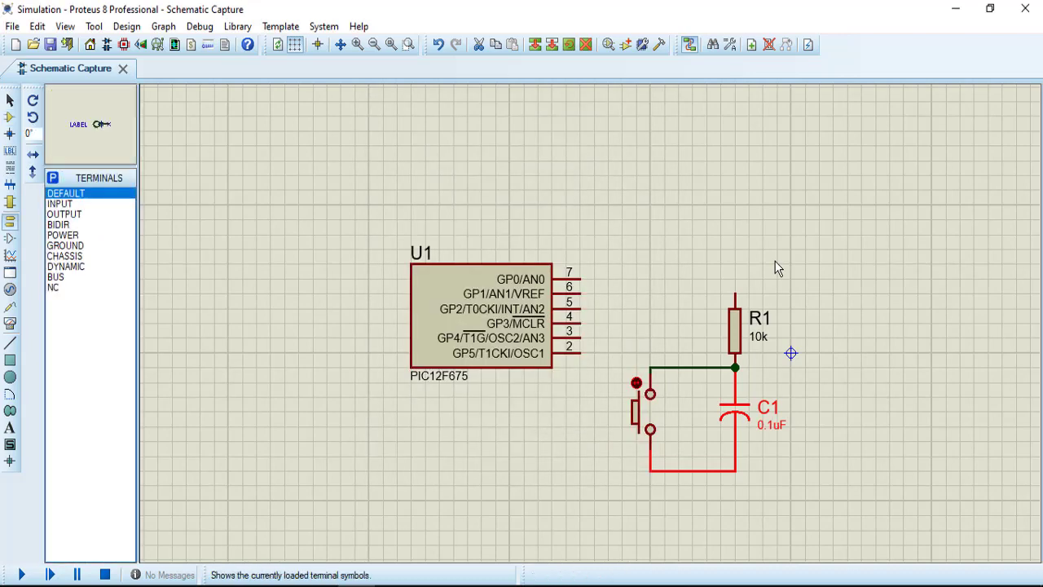
pyautogui.click(65, 246)
pyautogui.click(747, 501)
pyautogui.click(737, 501)
pyautogui.click(735, 486)
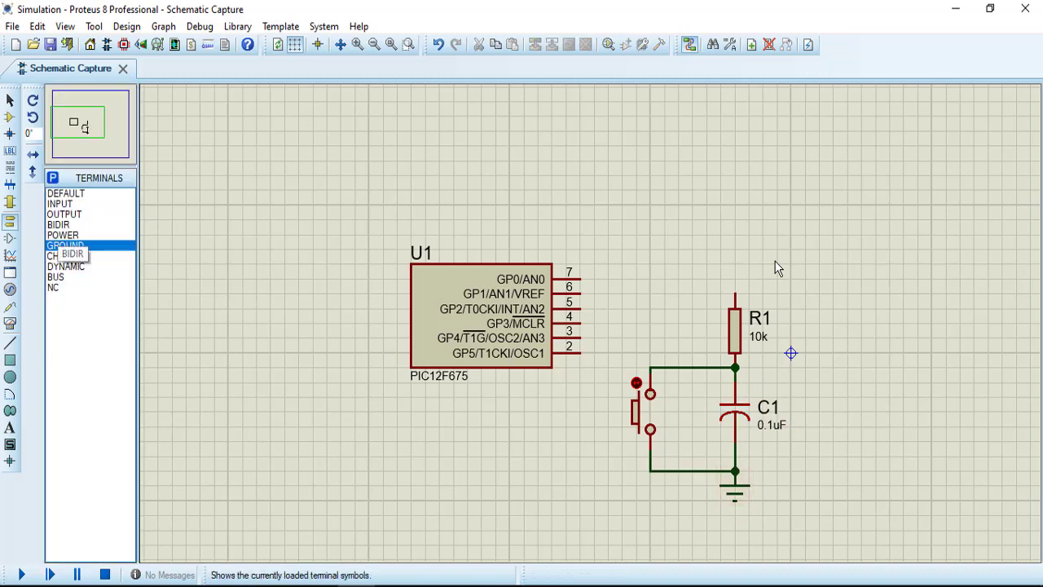
# - Place a POWER terminal above R1 and connect it to the resistor's upper end
pyautogui.click(63, 235)
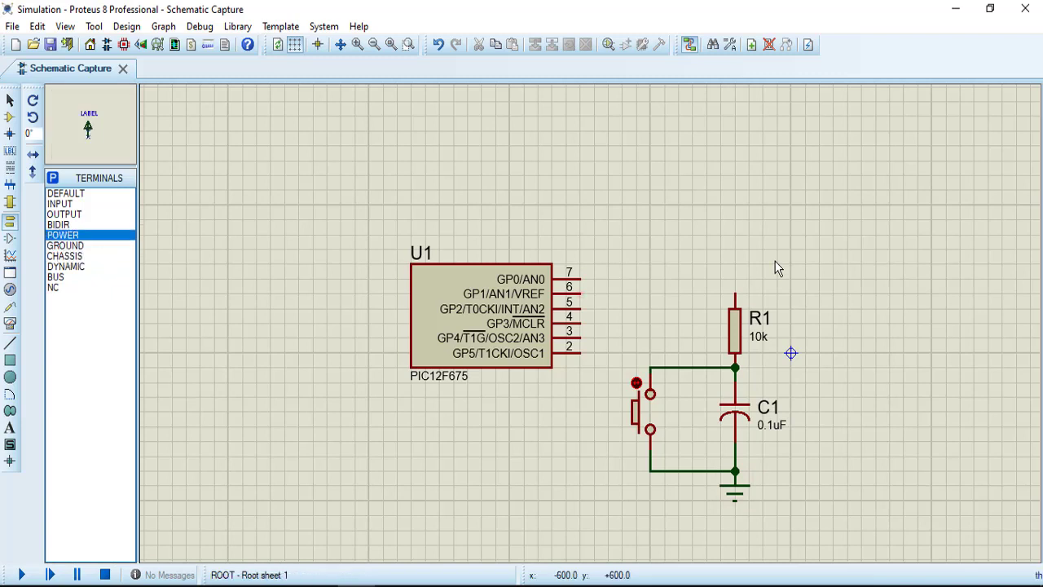
pyautogui.click(722, 265)
pyautogui.click(776, 262)
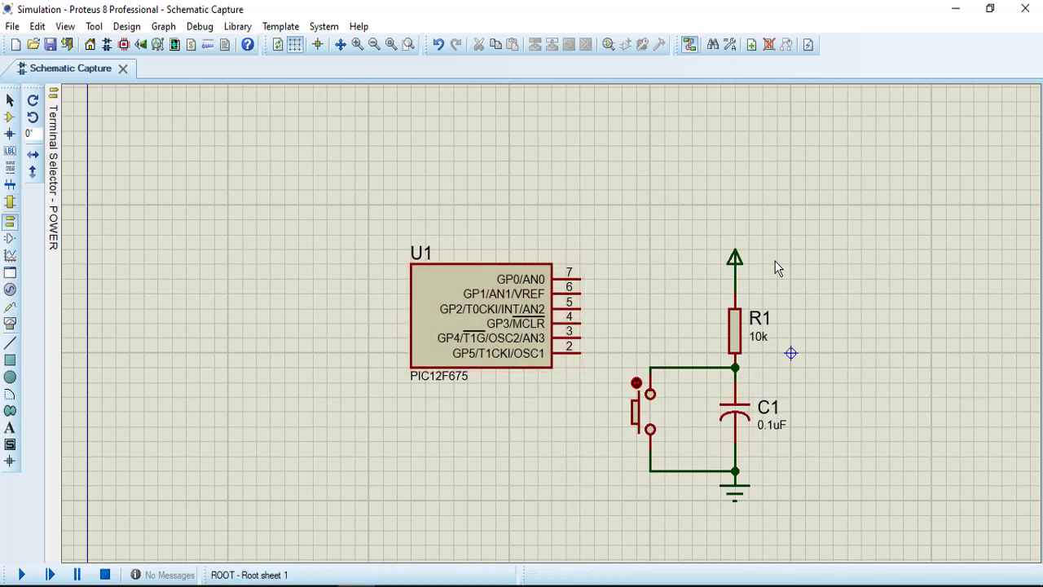
# - Place an OUTPUT terminal to the right of the R1–C1 junction and wire it to that junction
pyautogui.moveTo(53, 218)
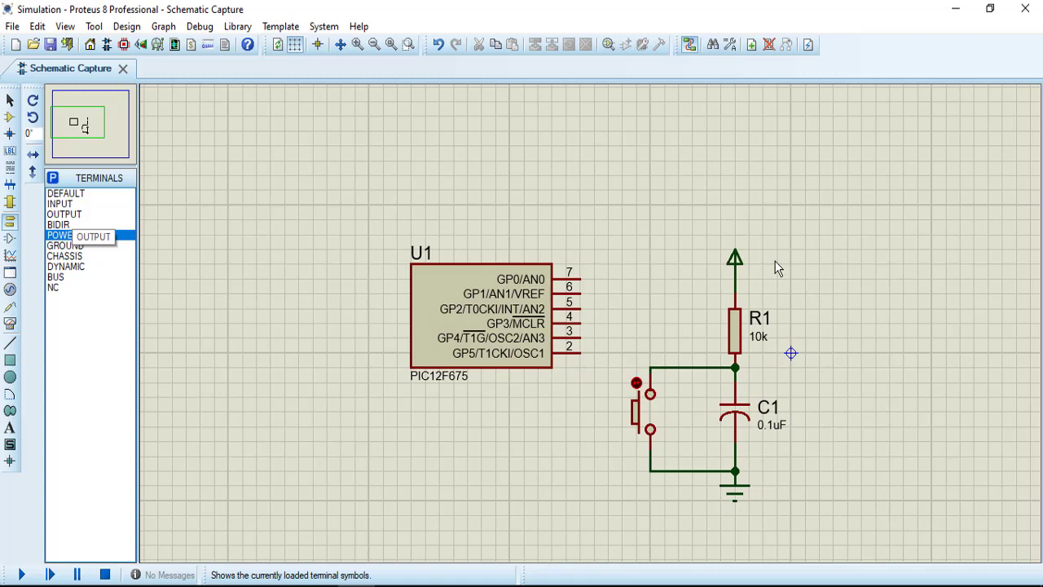
pyautogui.click(72, 214)
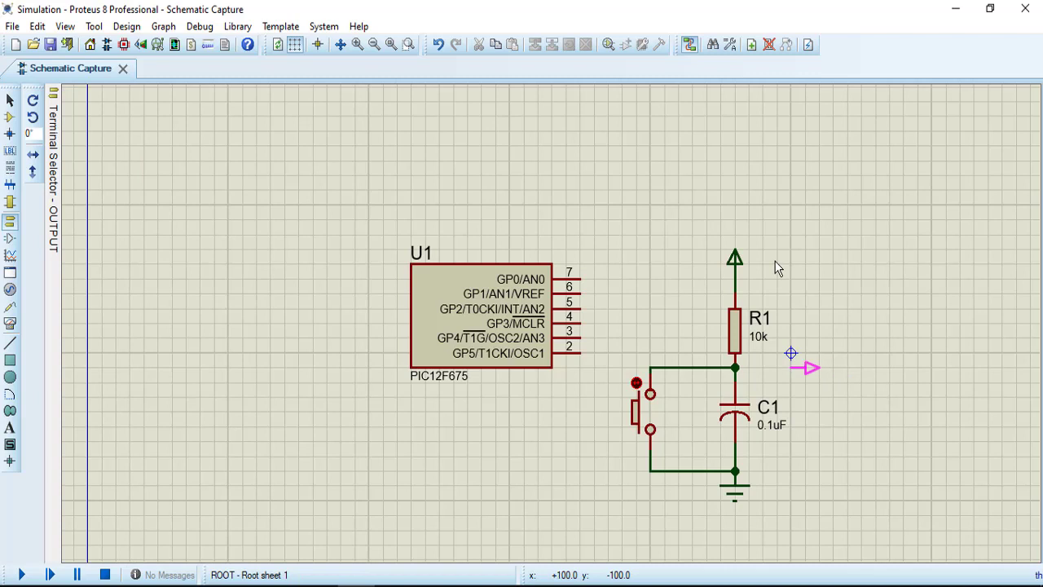
pyautogui.click(805, 368)
pyautogui.click(791, 368)
pyautogui.click(735, 368)
# - Label the wire between the R1–C1 junction and the output terminal MCLR
pyautogui.click(10, 151)
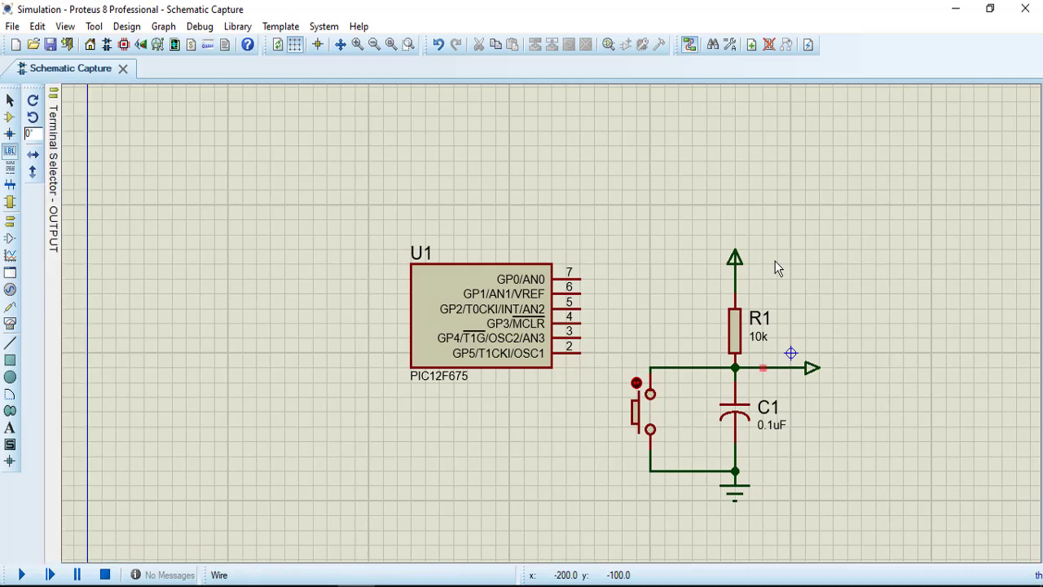
pyautogui.click(764, 367)
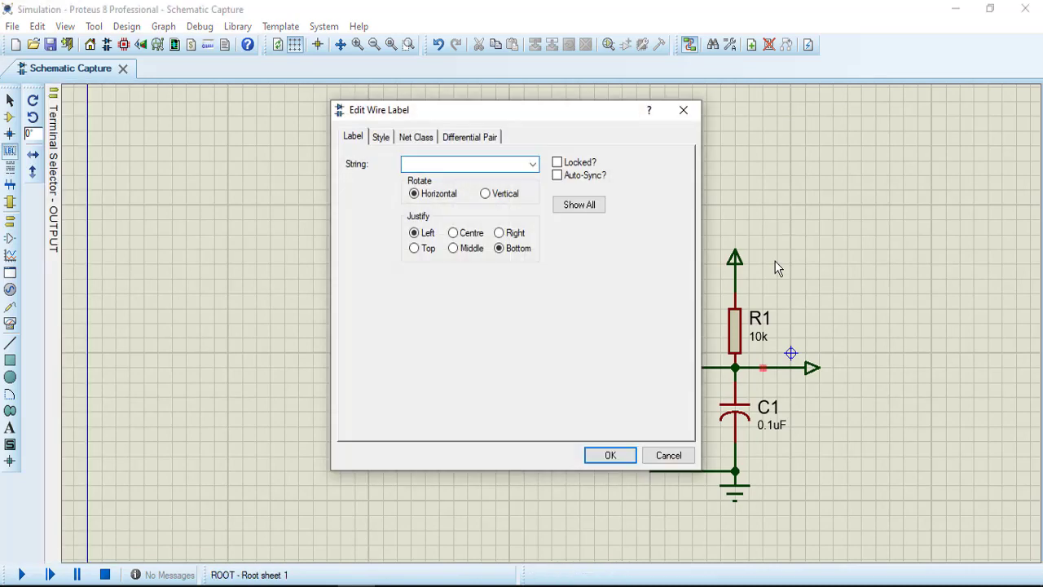
pyautogui.write('MCLR')
pyautogui.press('Return')
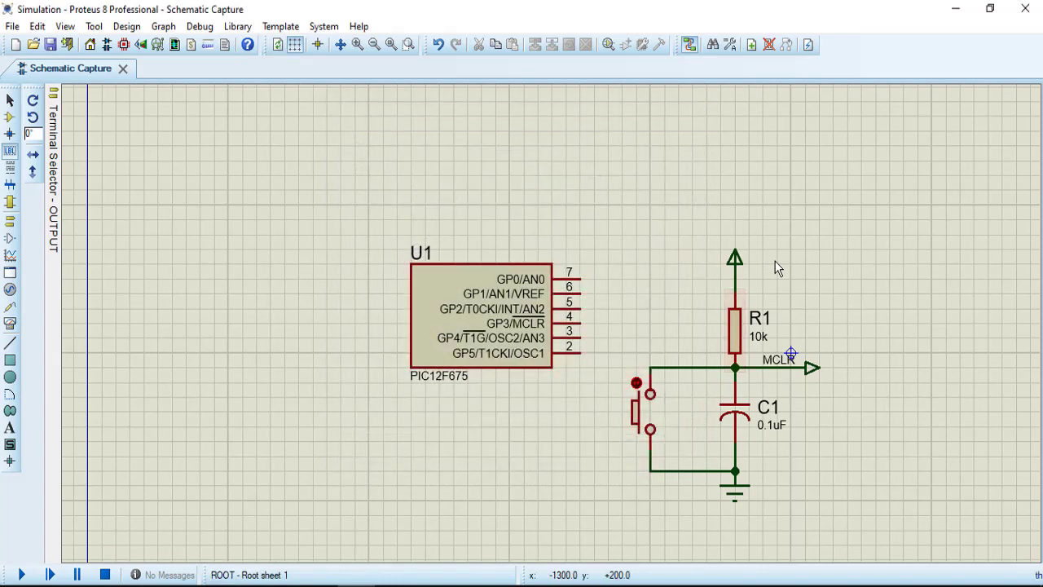
# - Draw a short wire stub from pin 4 (GP3/MCLR) of the PIC12F675, label it MCLR, and return to selection mode
pyautogui.scroll(1, 604, 337)
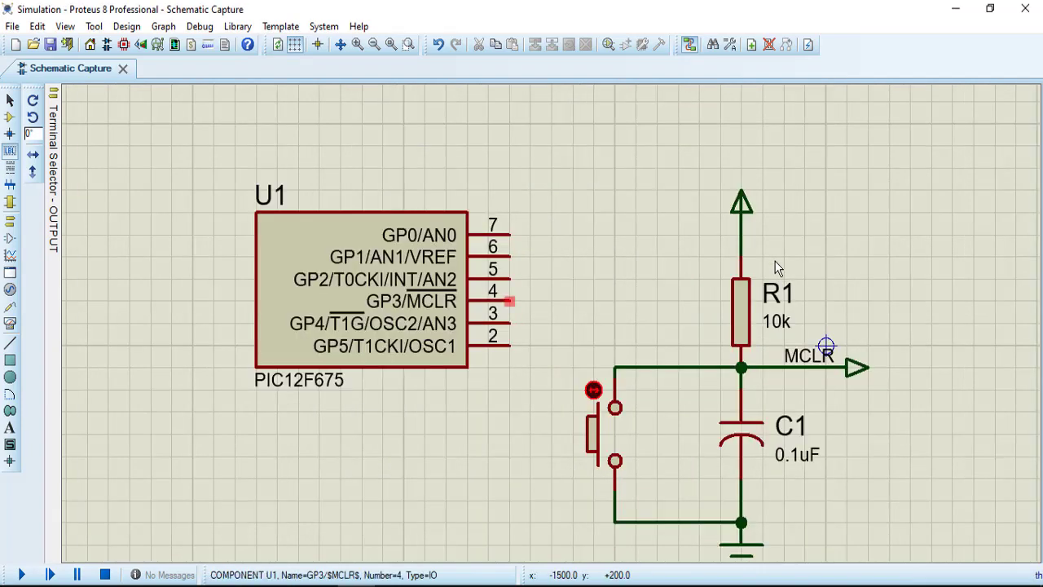
pyautogui.click(509, 301)
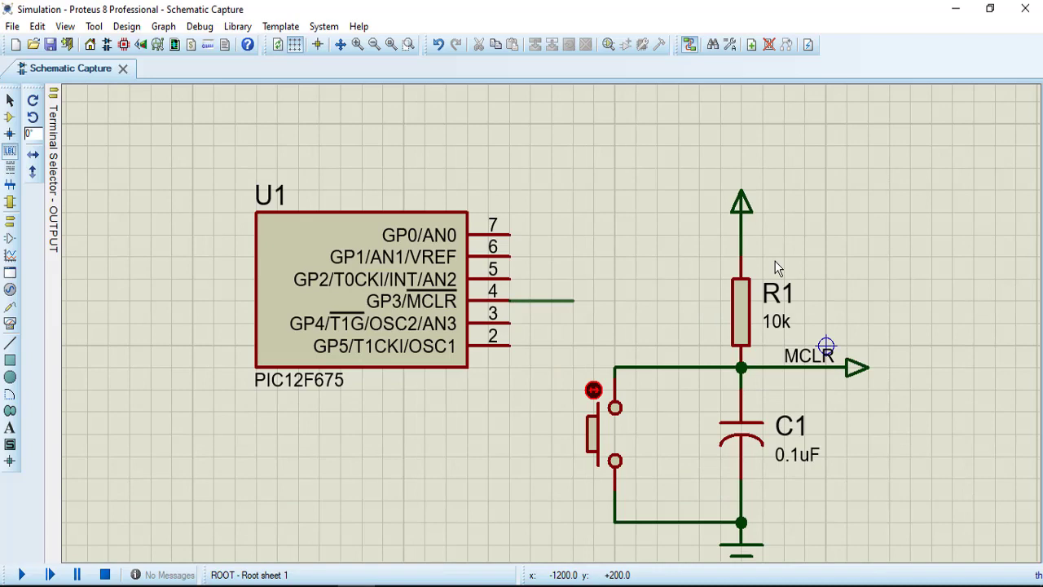
pyautogui.doubleClick(574, 300)
pyautogui.click(530, 301)
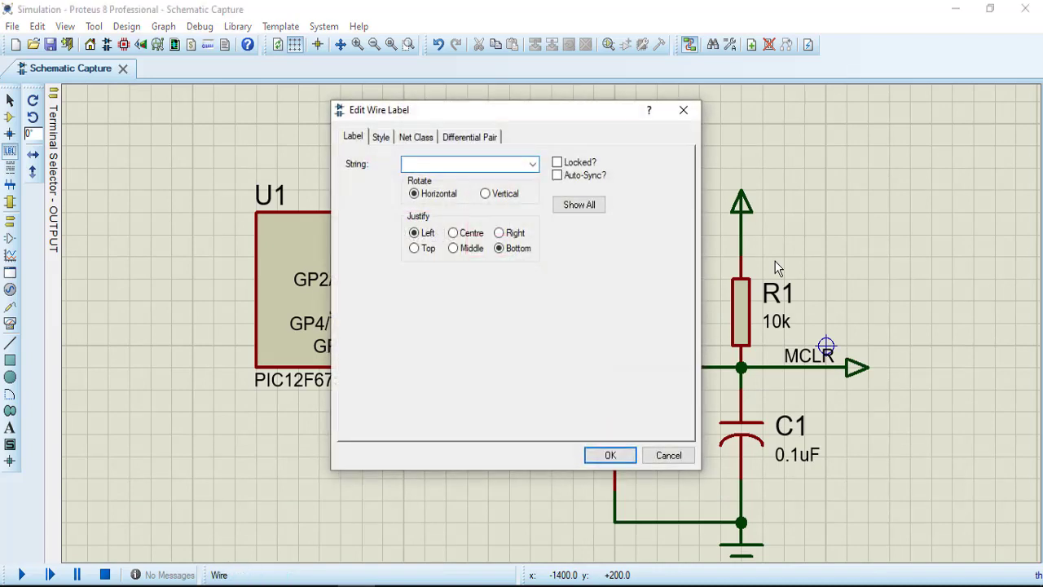
pyautogui.write('MCLR')
pyautogui.press('Return')
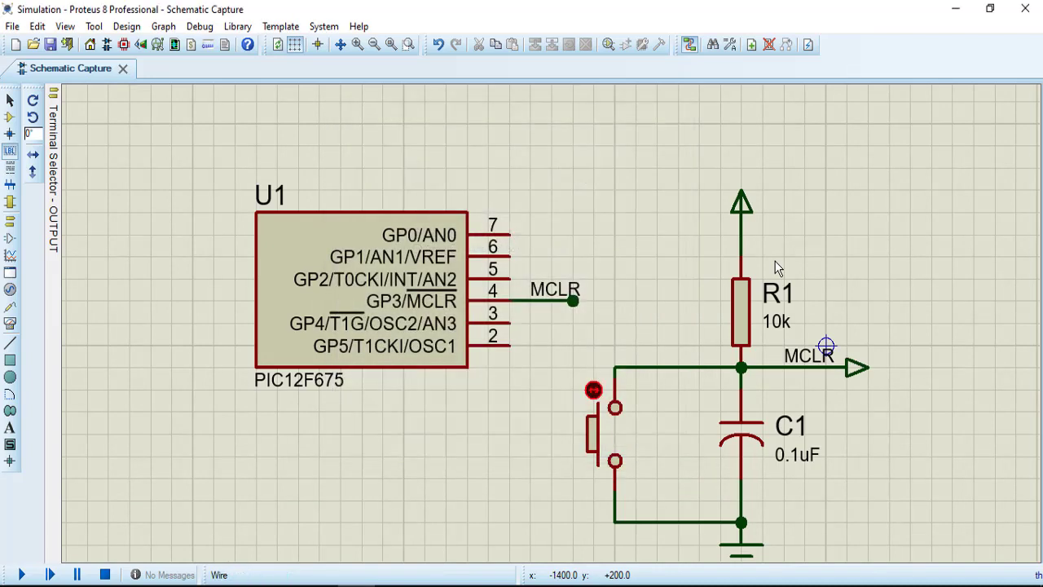
pyautogui.click(9, 118)
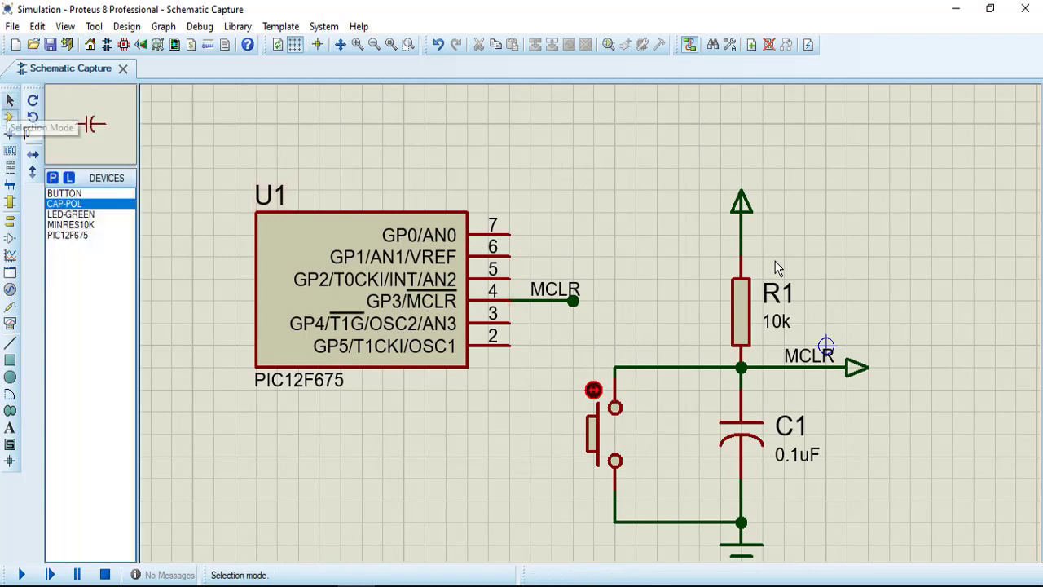
pyautogui.click(10, 100)
pyautogui.click(554, 289)
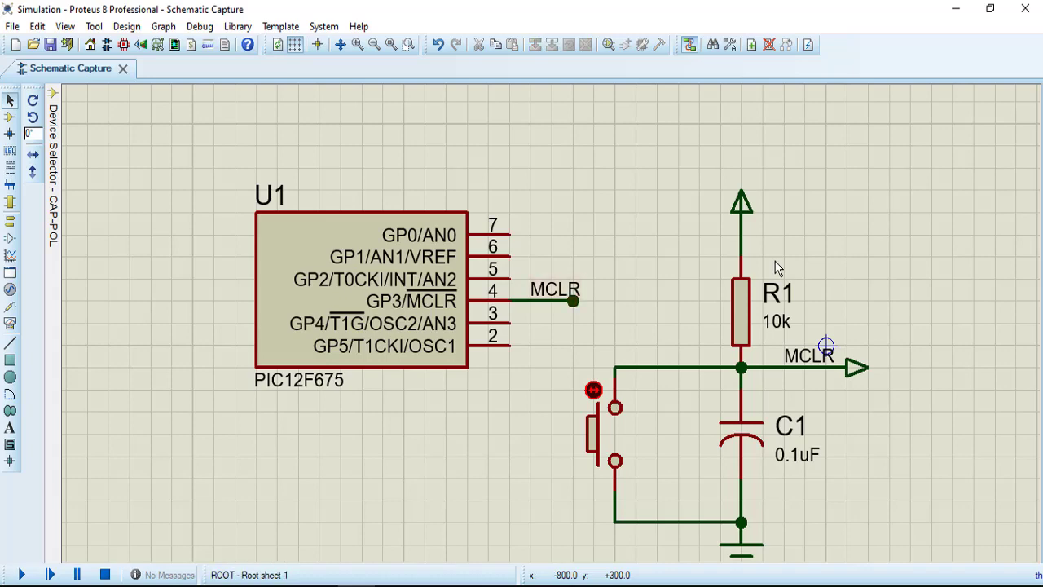
pyautogui.scroll(-2, 776, 260)
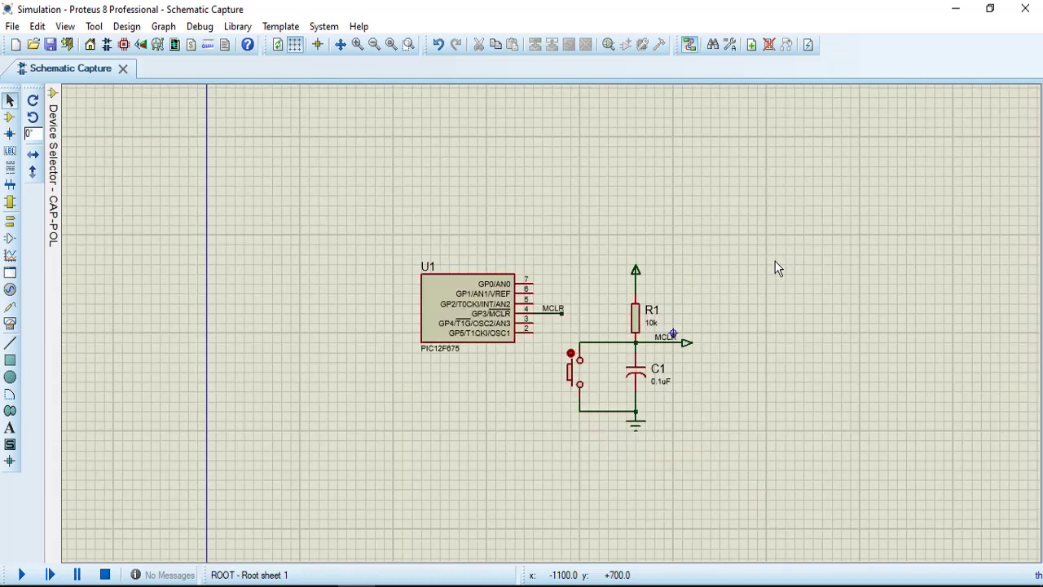
pyautogui.moveTo(730, 451)
pyautogui.mouseDown()
pyautogui.moveTo(580, 294)
pyautogui.moveTo(571, 255)
pyautogui.mouseUp()
pyautogui.moveTo(571, 352); pyautogui.dragTo(562, 352)
pyautogui.click(888, 277)
pyautogui.moveTo(729, 461)
pyautogui.mouseDown()
pyautogui.moveTo(571, 254)
pyautogui.moveTo(562, 235)
pyautogui.moveTo(570, 225)
pyautogui.mouseUp()
pyautogui.click(412, 229)
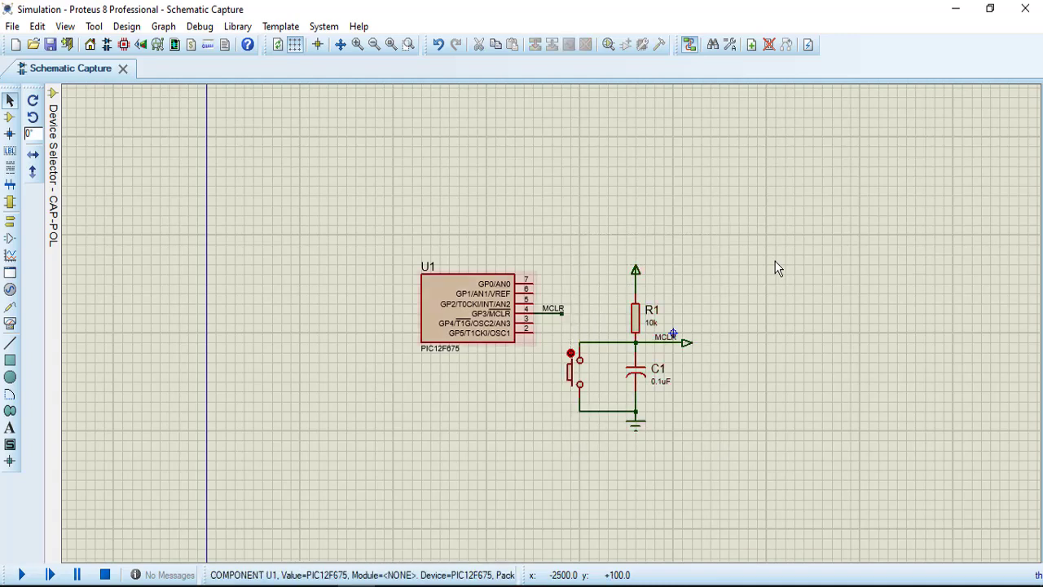
# - Move the PIC12F675 together with its MCLR wire stub further left on the sheet
pyautogui.moveTo(384, 176)
pyautogui.mouseDown()
pyautogui.moveTo(412, 245)
pyautogui.moveTo(551, 342)
pyautogui.moveTo(571, 343)
pyautogui.mouseUp()
pyautogui.moveTo(478, 315); pyautogui.dragTo(431, 315)
pyautogui.click(459, 401)
# - Move the whole reset circuit (push button, R1, C1 and terminals) up and to the right, away from the PIC12F675
pyautogui.moveTo(551, 215)
pyautogui.mouseDown()
pyautogui.moveTo(590, 294)
pyautogui.moveTo(757, 470)
pyautogui.mouseUp()
pyautogui.moveTo(617, 382); pyautogui.dragTo(785, 303)
pyautogui.moveTo(803, 248); pyautogui.dragTo(778, 269)
pyautogui.scroll(2, 778, 269)
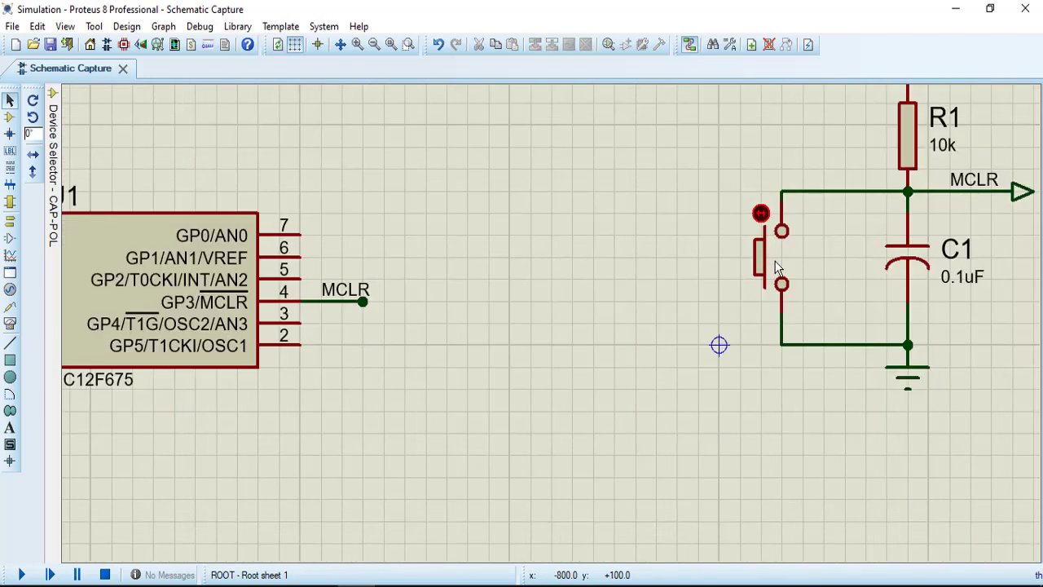
pyautogui.scroll(-2, 778, 269)
pyautogui.scroll(1, 778, 269)
# - Place the LED-GREEN, rotated 90°, between the PIC12F675 and the reset circuit, and shift it slightly right
pyautogui.moveTo(54, 234)
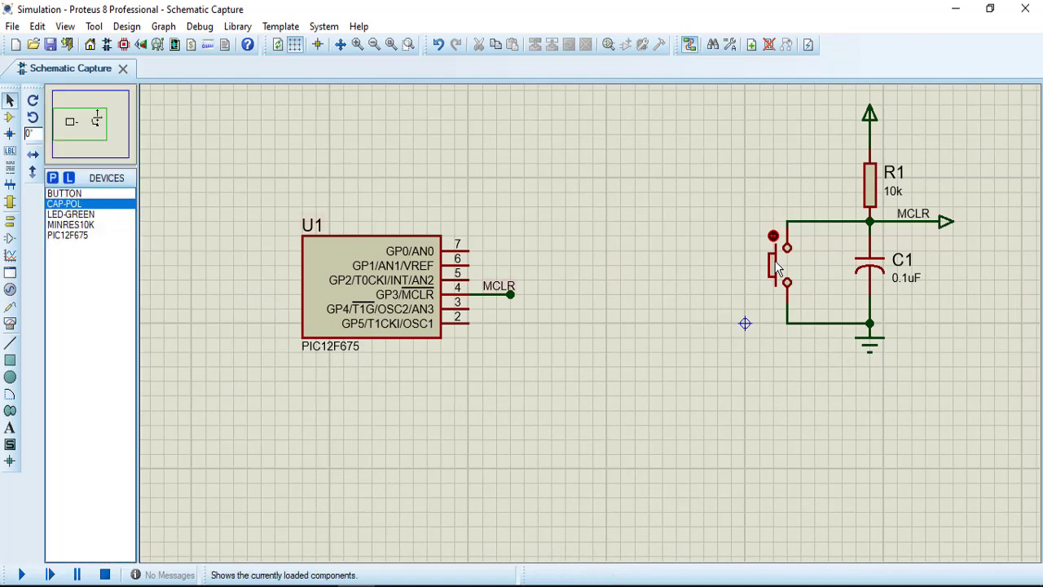
pyautogui.click(71, 214)
pyautogui.click(606, 251)
pyautogui.press('KP_Add')
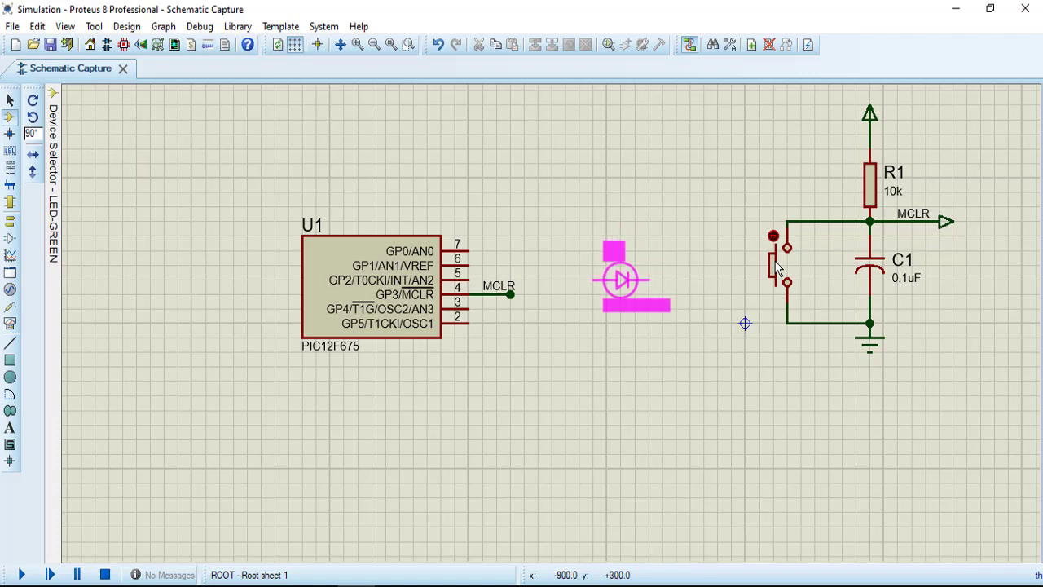
pyautogui.click(621, 280)
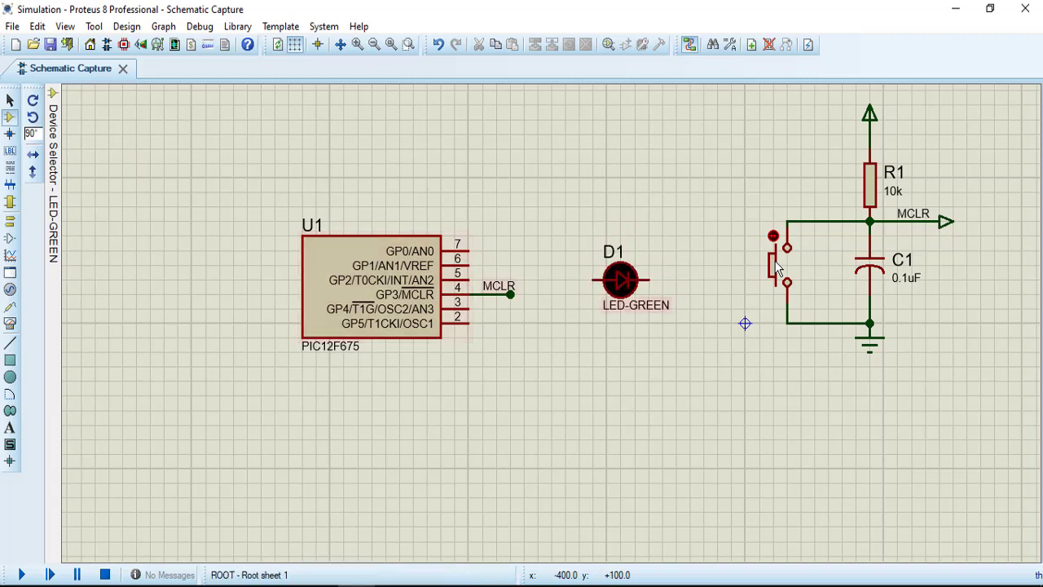
pyautogui.click(621, 280)
pyautogui.moveTo(621, 280); pyautogui.dragTo(649, 279)
pyautogui.click(565, 379)
pyautogui.moveTo(53, 220)
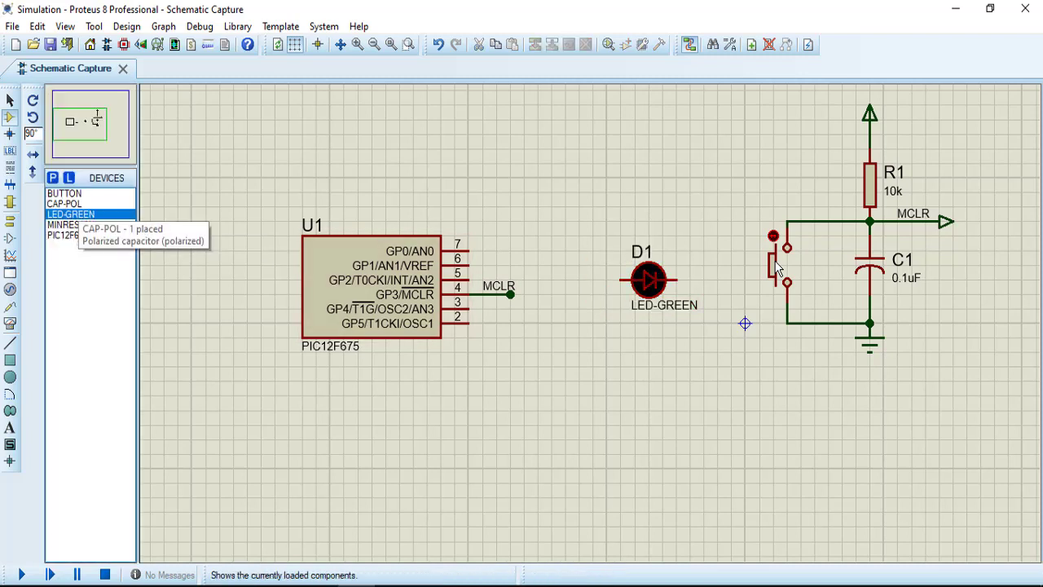
# - Place a MINRES10K resistor horizontally between the PIC12F675 and the green LED, joined to the LED's anode pin
pyautogui.click(70, 224)
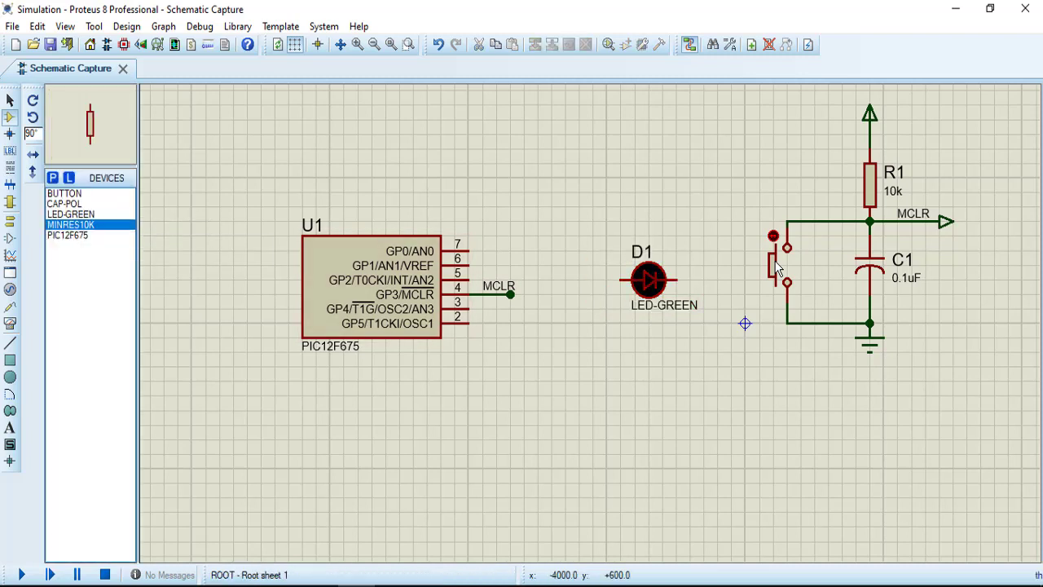
pyautogui.click(566, 267)
pyautogui.press('KP_Add')
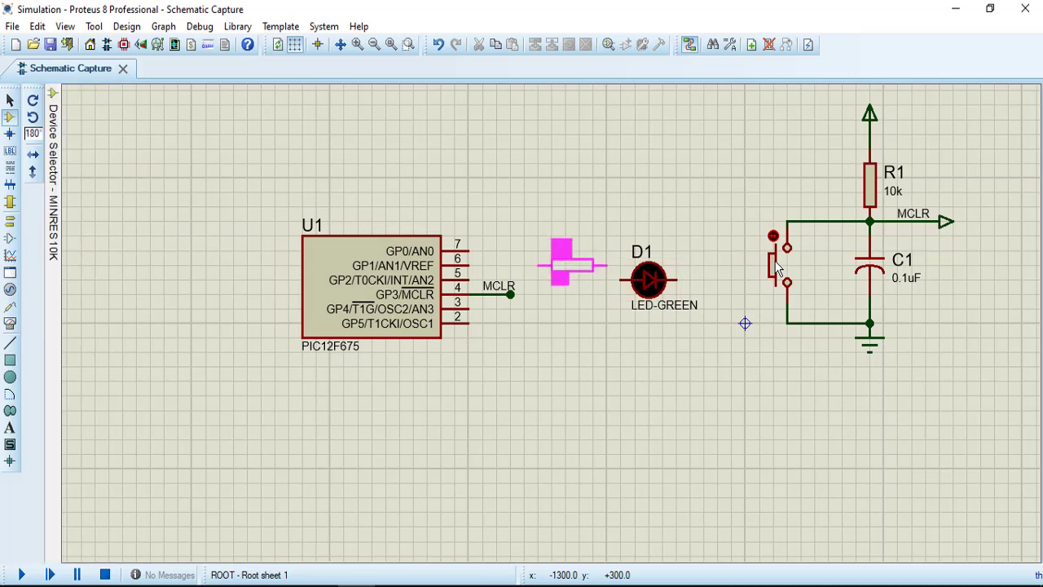
pyautogui.click(579, 294)
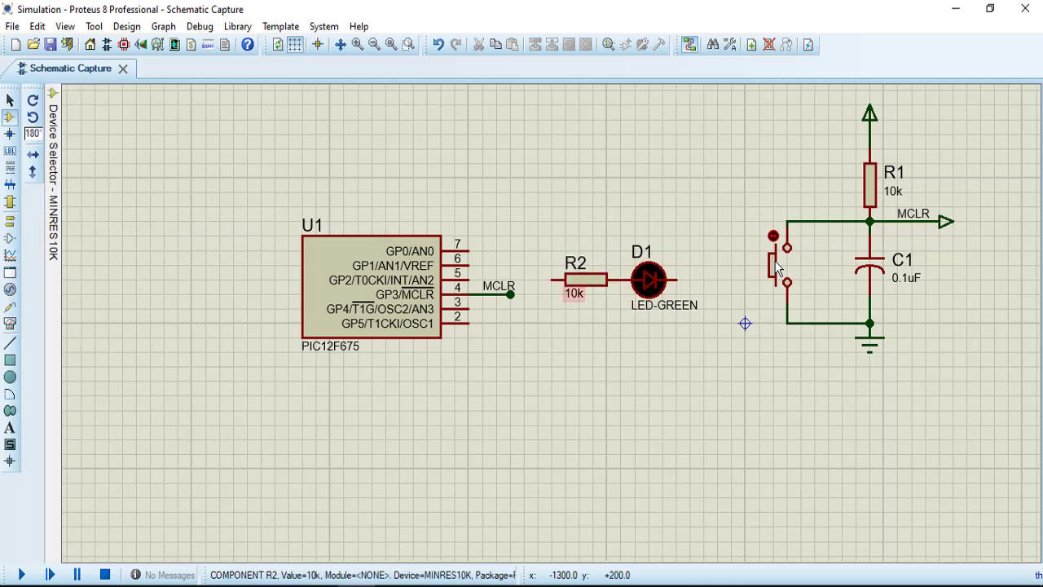
# - Set the value of the resistor beside the green LED to 220R
pyautogui.doubleClick(575, 293)
pyautogui.write('2')
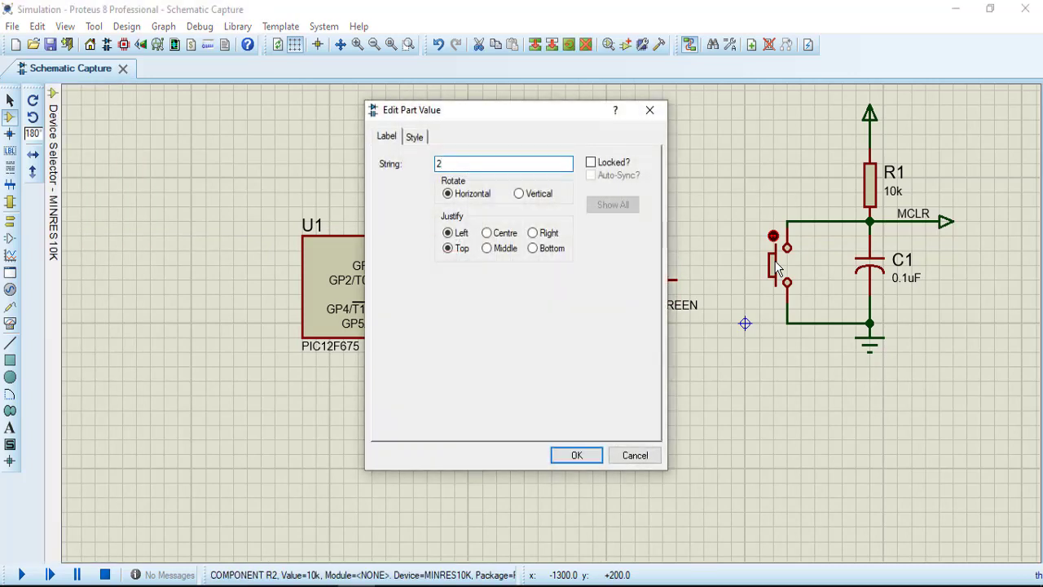
pyautogui.write('20R')
pyautogui.press('Return')
# - Place a GROUND terminal just below the green LED's cathode side and wire it to the cathode pin
pyautogui.click(10, 222)
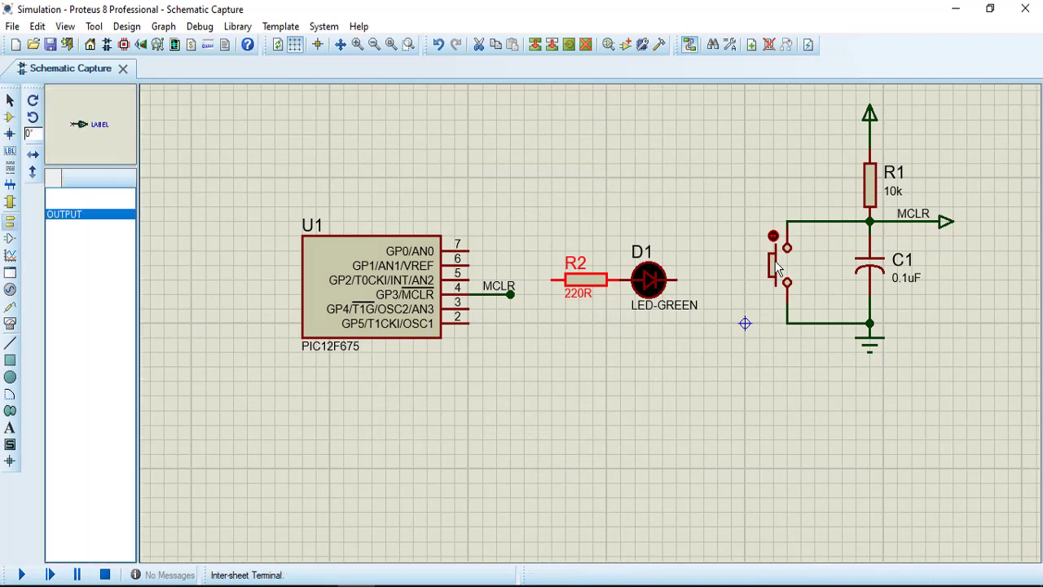
pyautogui.click(65, 245)
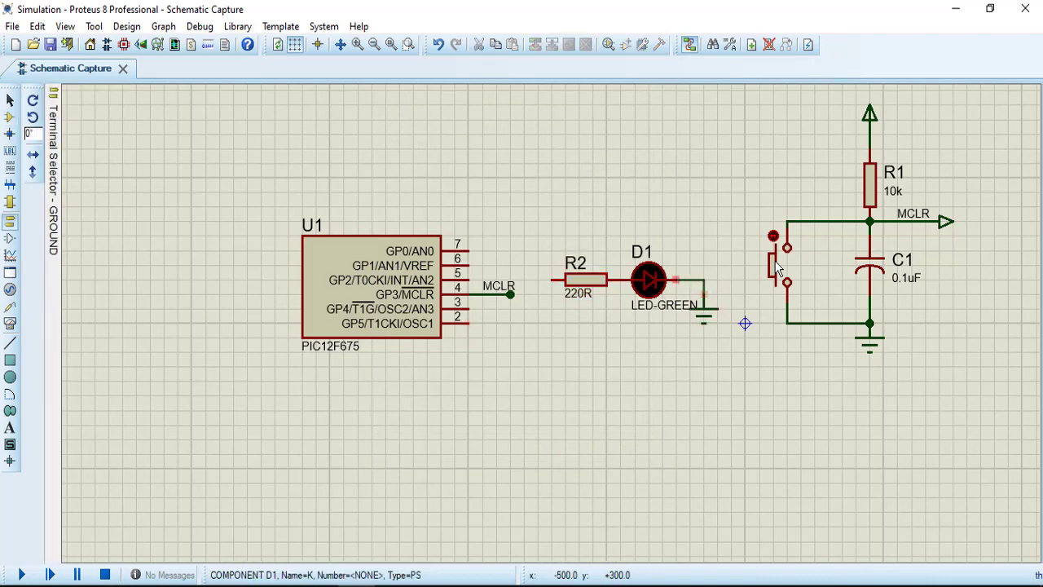
pyautogui.click(676, 280)
# - Wire the free end of R2 to pin 7 (GP0/AN0) of the PIC12F675 and return to selection mode
pyautogui.scroll(1, 677, 280)
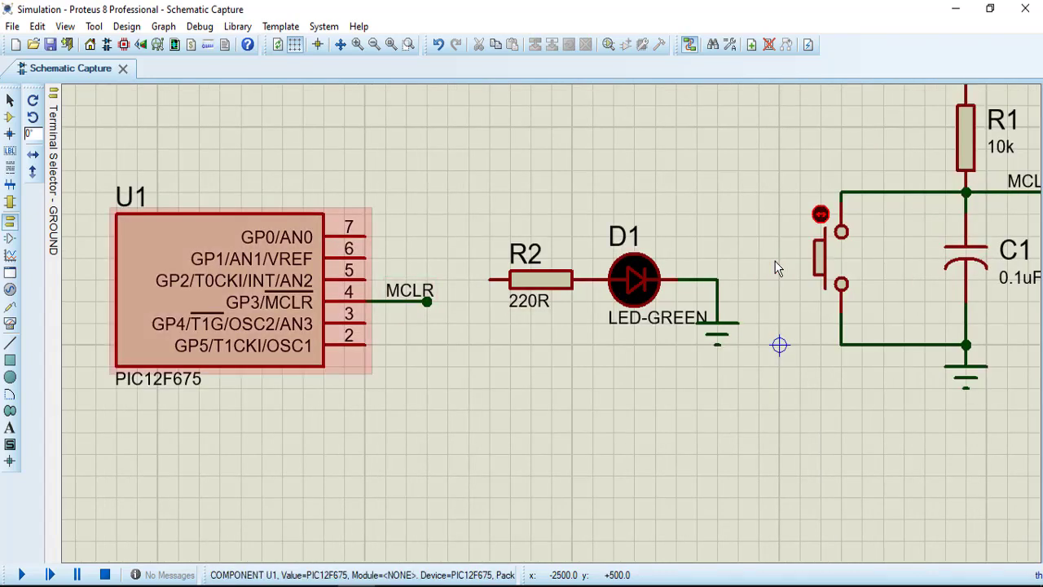
pyautogui.click(489, 280)
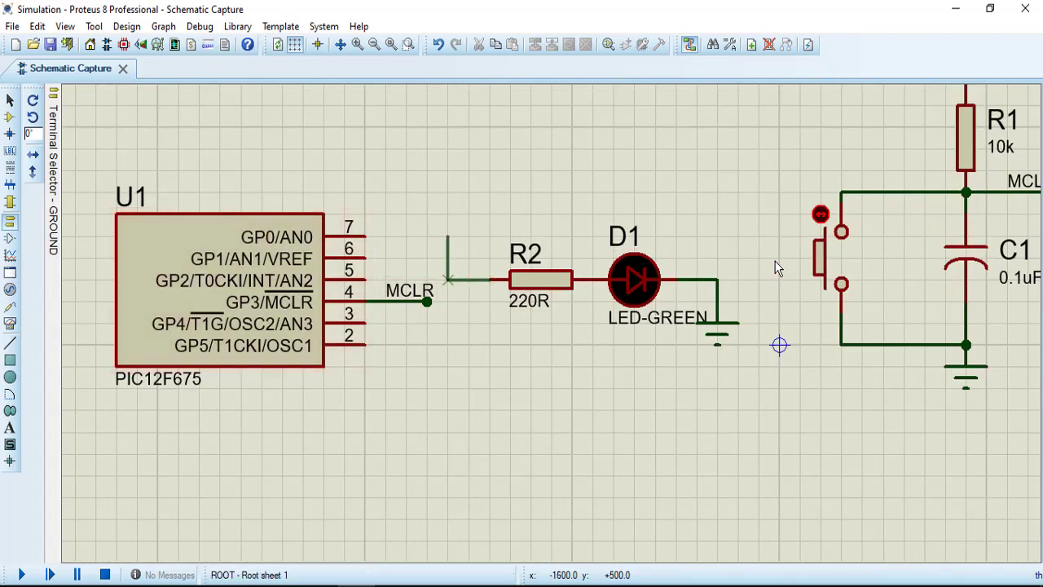
pyautogui.click(364, 236)
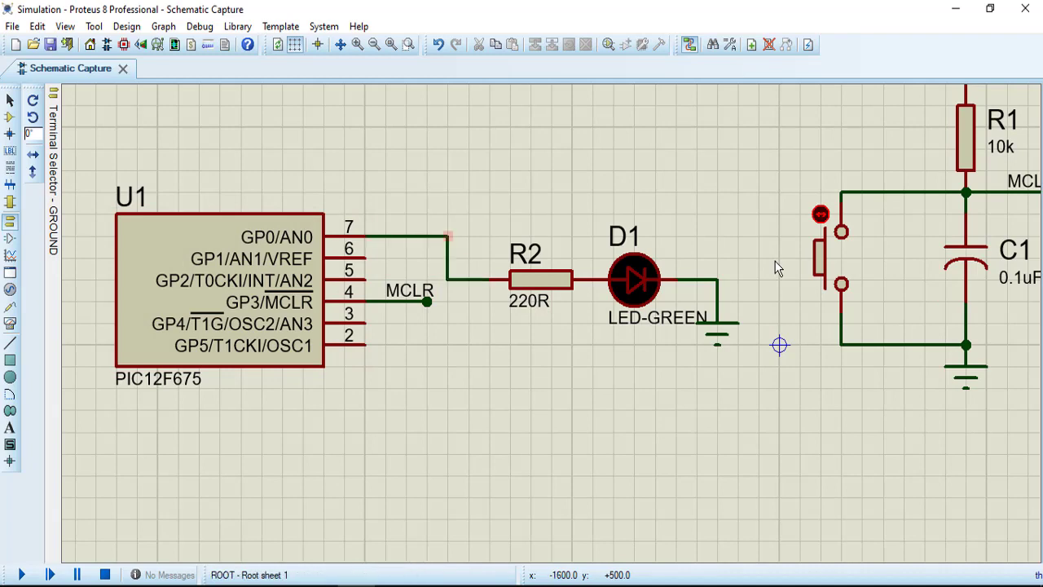
pyautogui.click(9, 100)
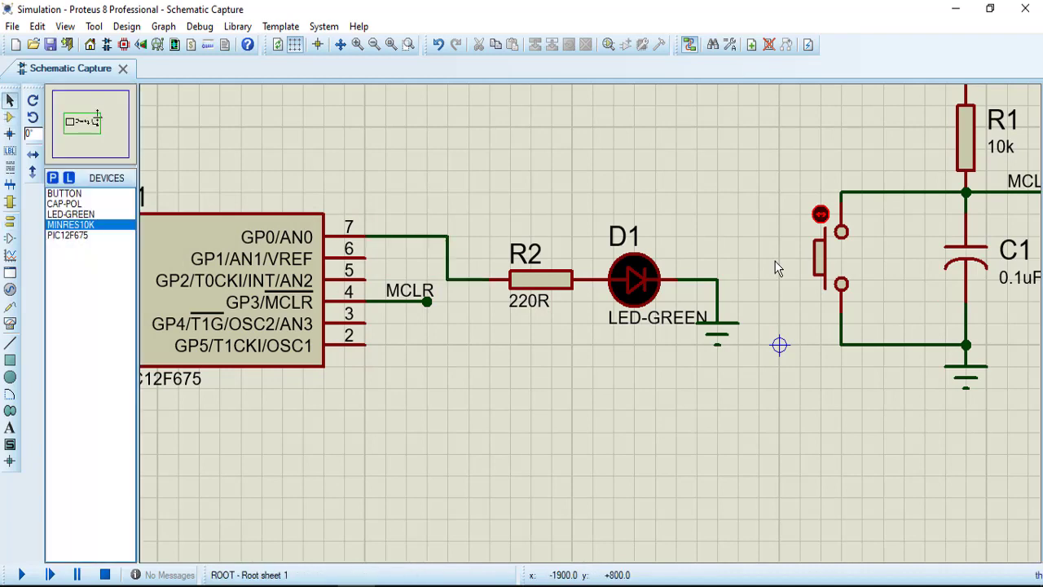
# - Move the whole reset circuit slightly down and to the left, closer to the LED, and deselect it
pyautogui.scroll(-2, 775, 262)
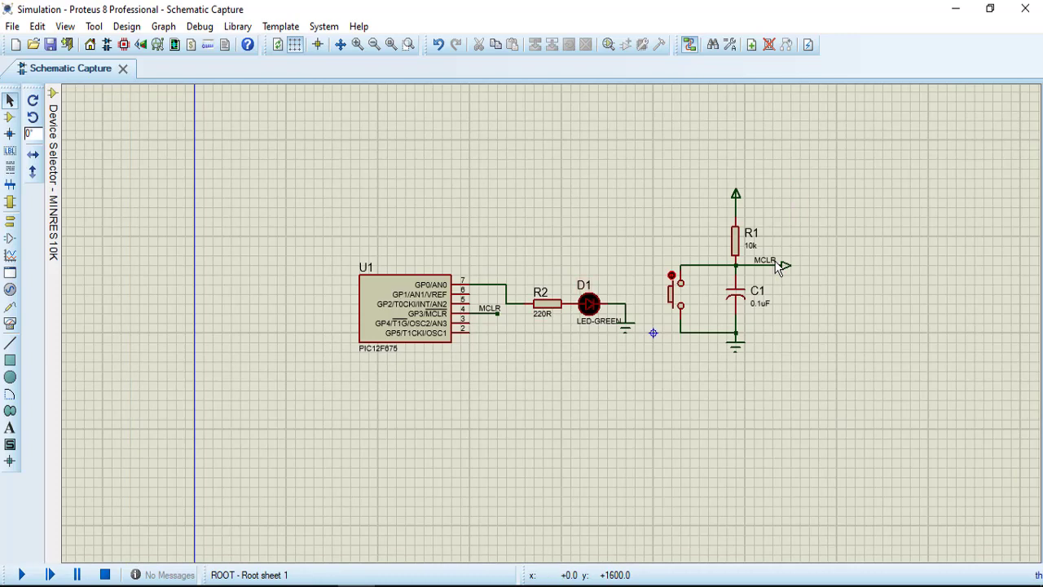
pyautogui.moveTo(653, 179); pyautogui.dragTo(810, 410)
pyautogui.moveTo(731, 304); pyautogui.dragTo(720, 323)
pyautogui.click(962, 323)
# - Look at the component properties of the PIC12F675 and close them without changing anything
pyautogui.doubleClick(392, 313)
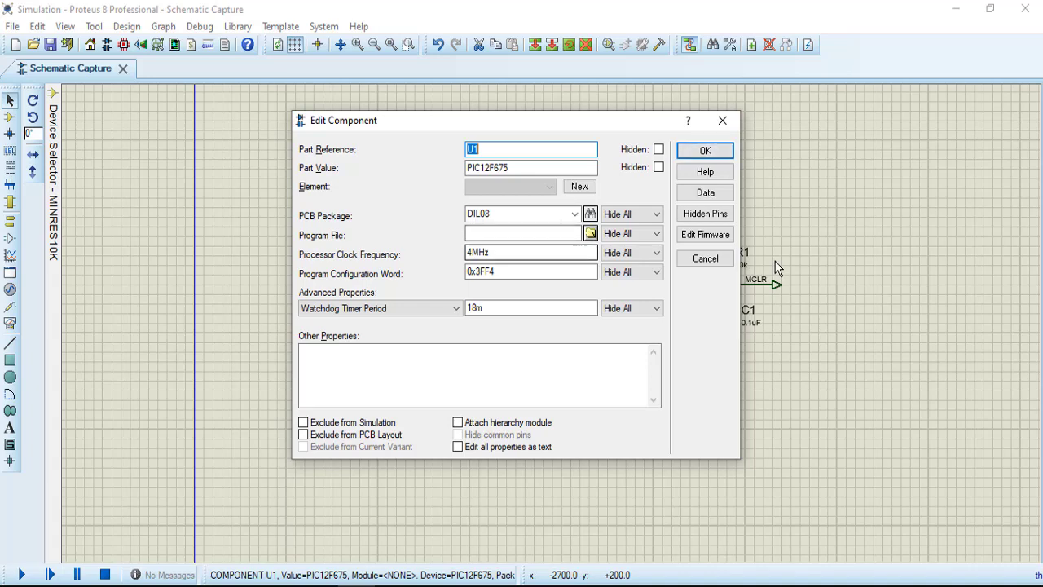
pyautogui.press('Return')
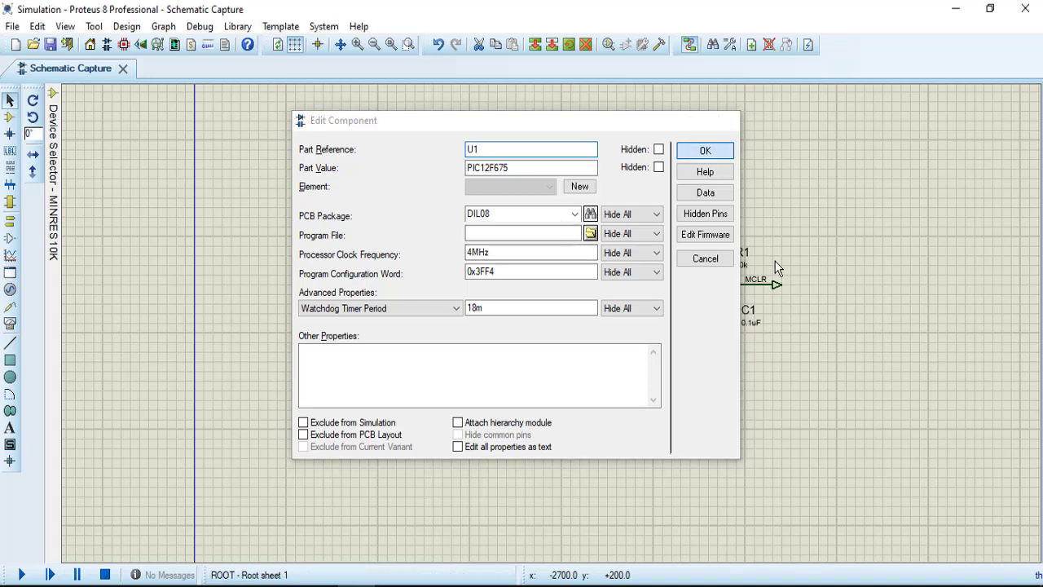
pyautogui.click(775, 262)
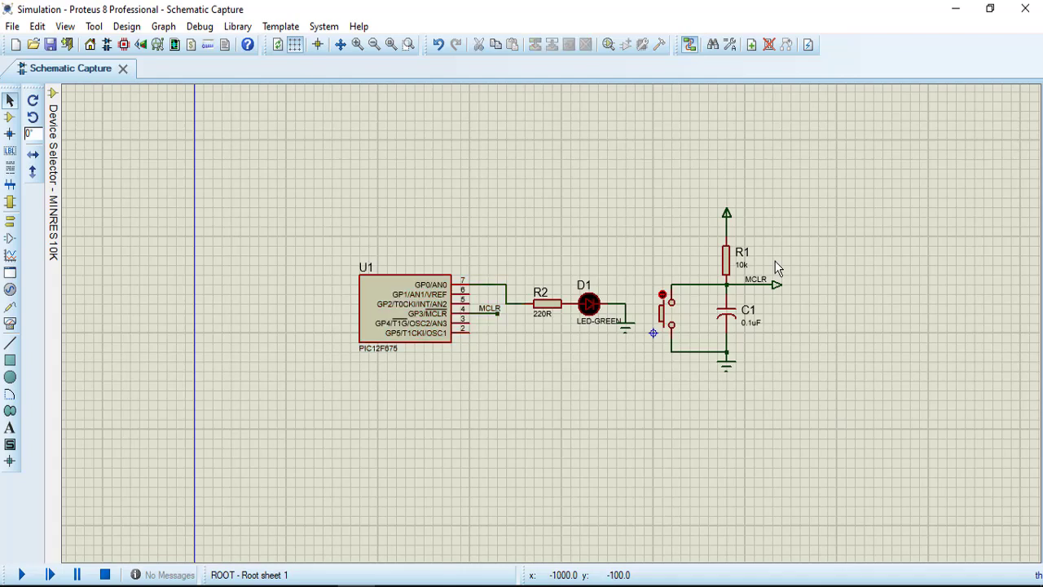
pyautogui.scroll(1, 561, 351)
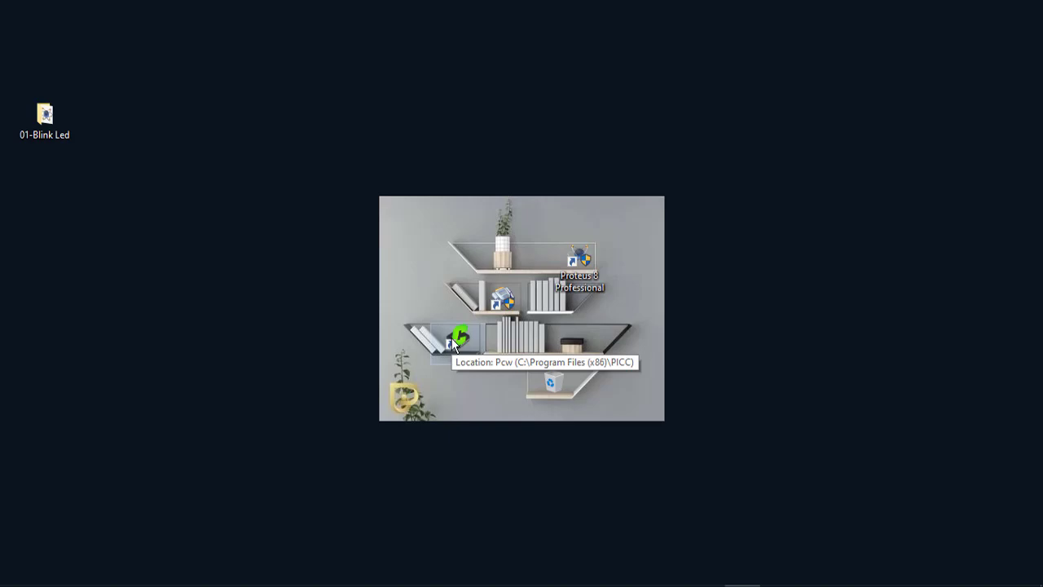
# - Switch to CCS C Compiler and start a new wizard project saved as main in the Desktop folder 01-Blink Led
pyautogui.doubleClick(452, 339)
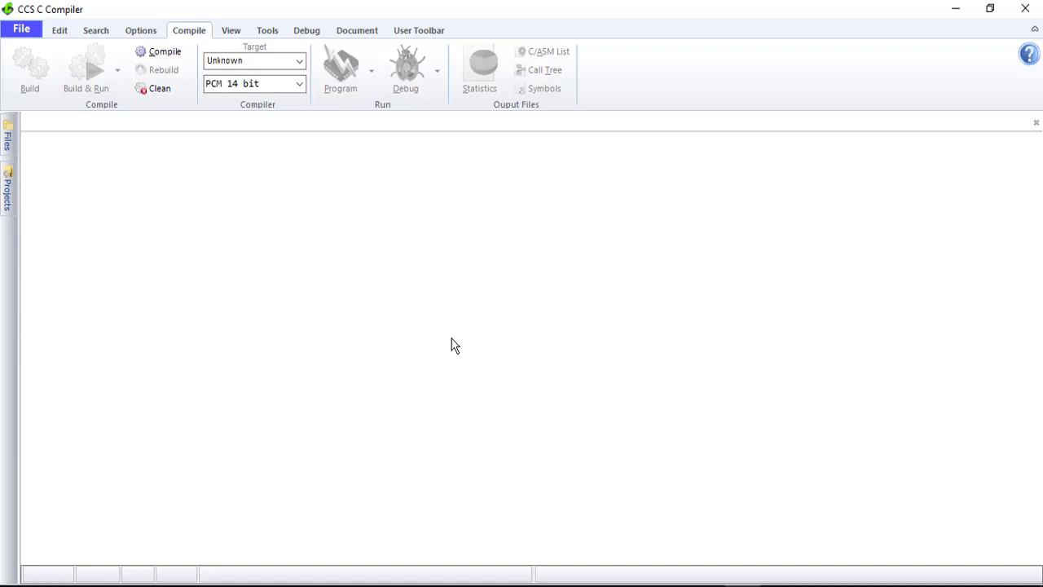
pyautogui.click(20, 29)
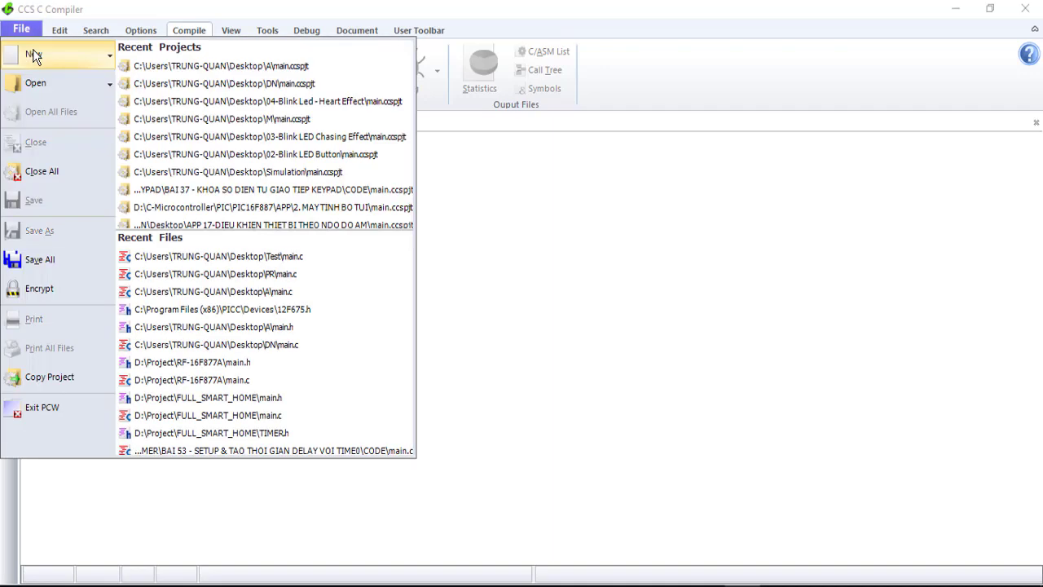
pyautogui.moveTo(33, 52)
pyautogui.click(180, 87)
pyautogui.click(180, 88)
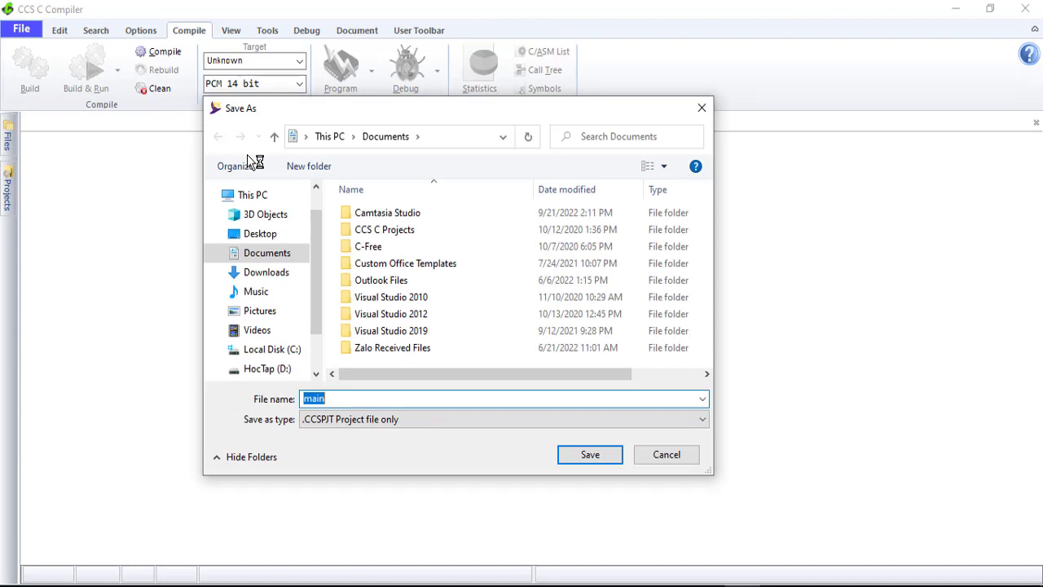
pyautogui.click(258, 234)
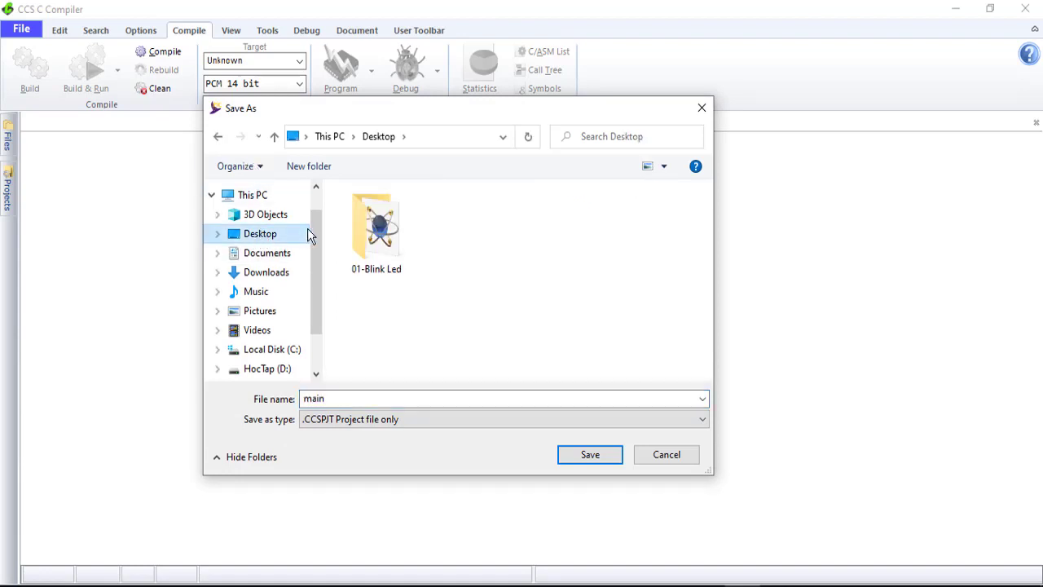
pyautogui.doubleClick(371, 226)
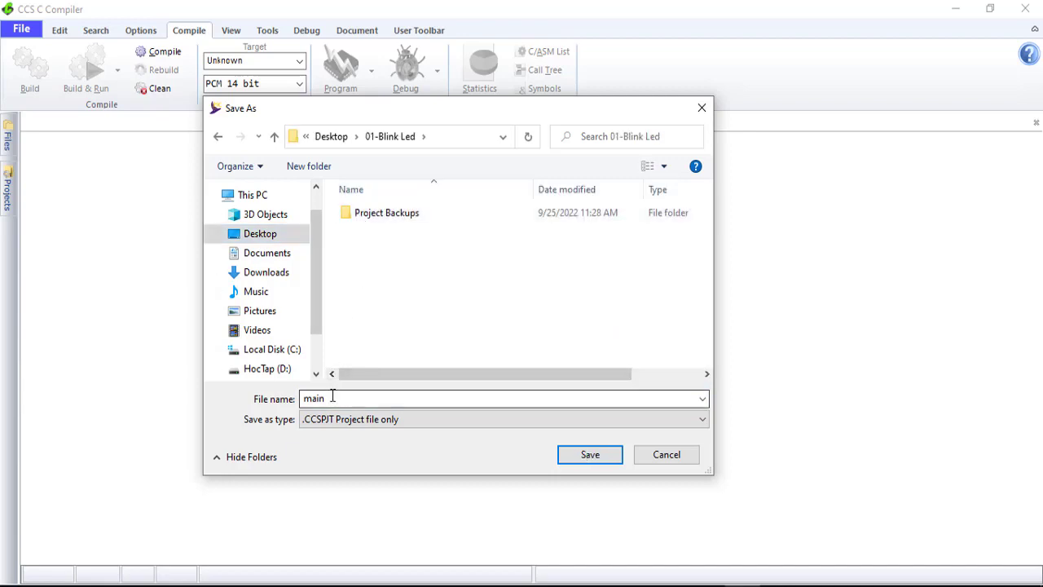
pyautogui.moveTo(329, 398); pyautogui.dragTo(308, 399)
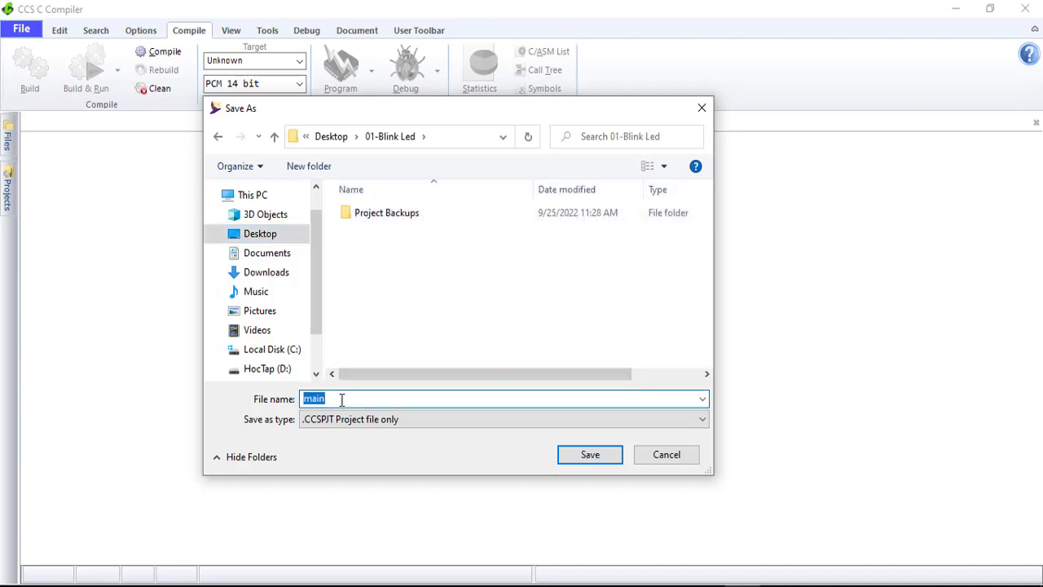
pyautogui.click(344, 399)
pyautogui.click(571, 456)
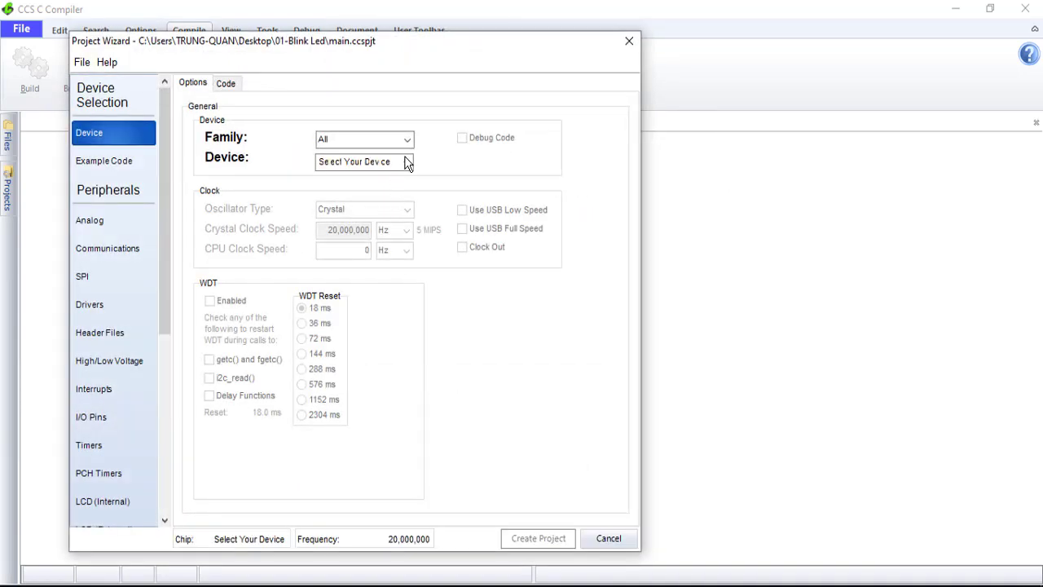
# - Choose the PIC12 family and the PIC12F675 device for the new project
pyautogui.click(406, 139)
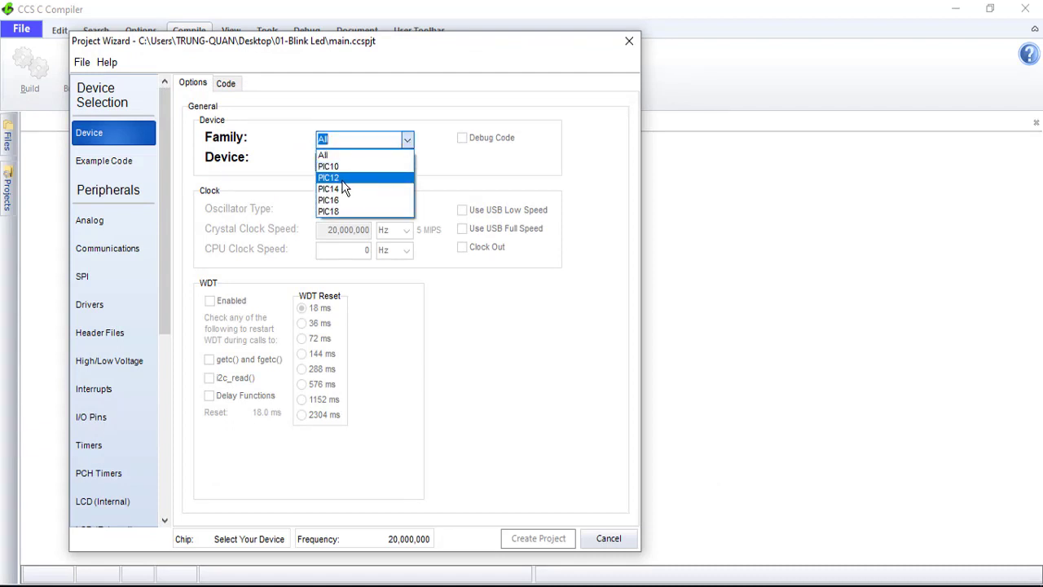
pyautogui.click(343, 180)
pyautogui.click(405, 161)
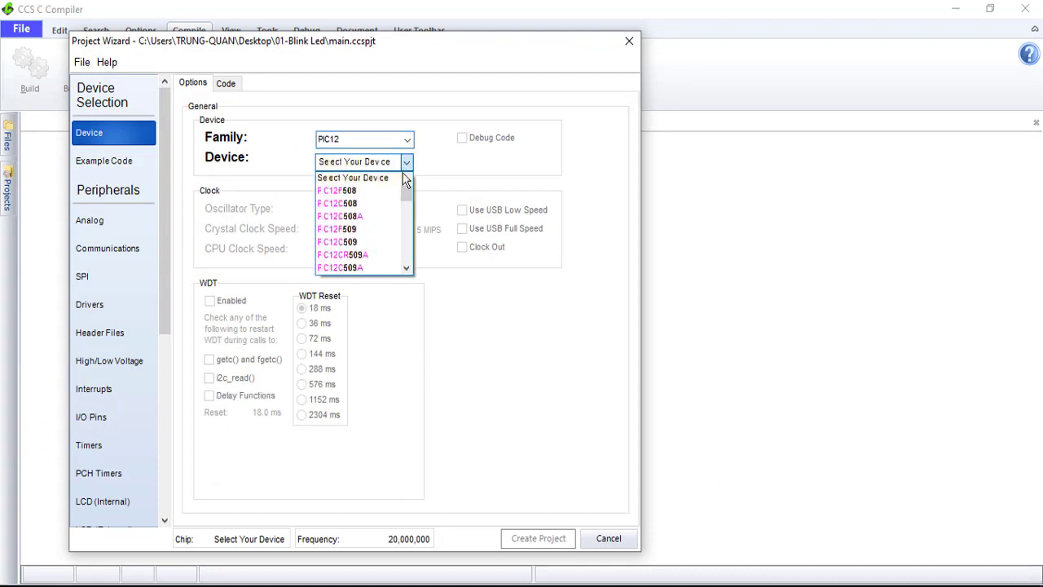
pyautogui.moveTo(405, 185); pyautogui.dragTo(406, 219)
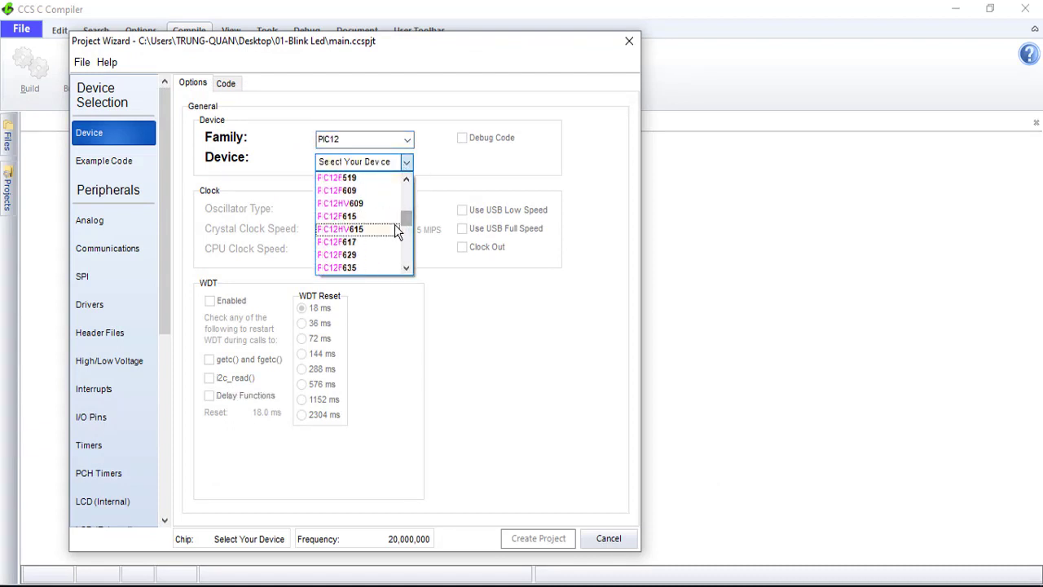
pyautogui.scroll(-3, 385, 234)
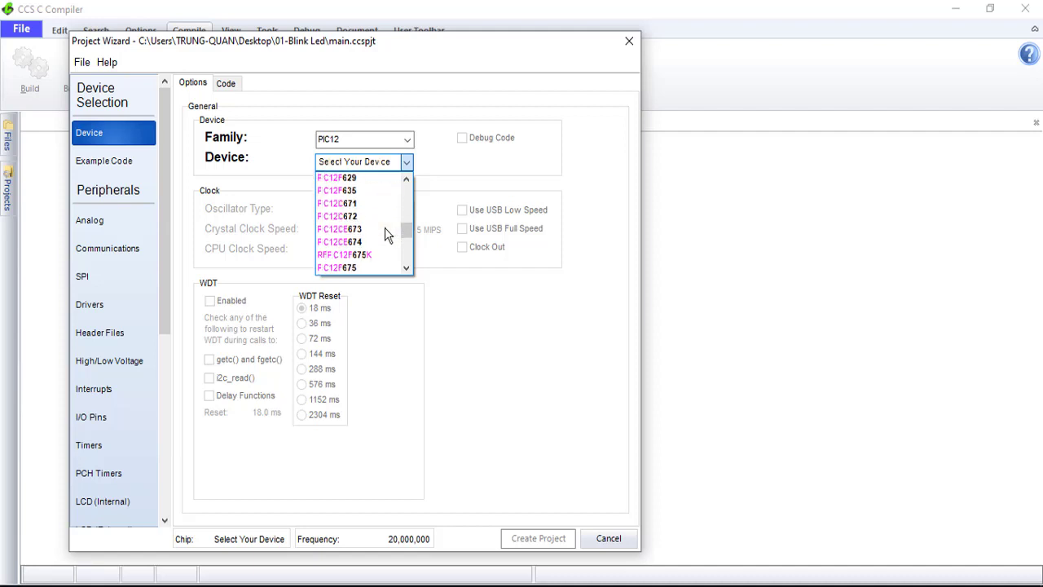
pyautogui.scroll(-1, 384, 227)
pyautogui.click(356, 229)
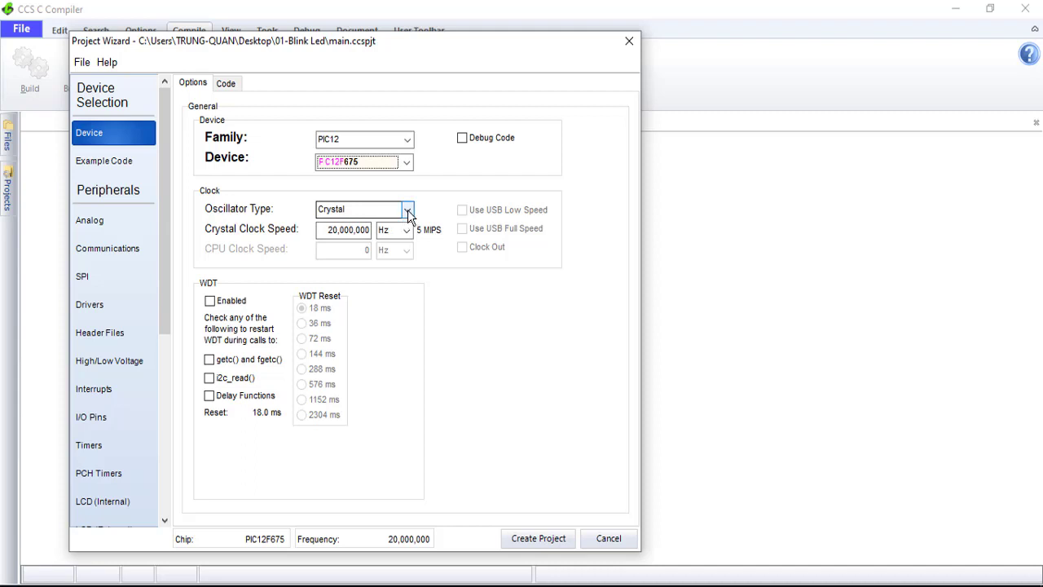
# - Set the oscillator type to Internal with a clock speed of 4,000,000 Hz and create the project
pyautogui.click(405, 212)
pyautogui.click(370, 224)
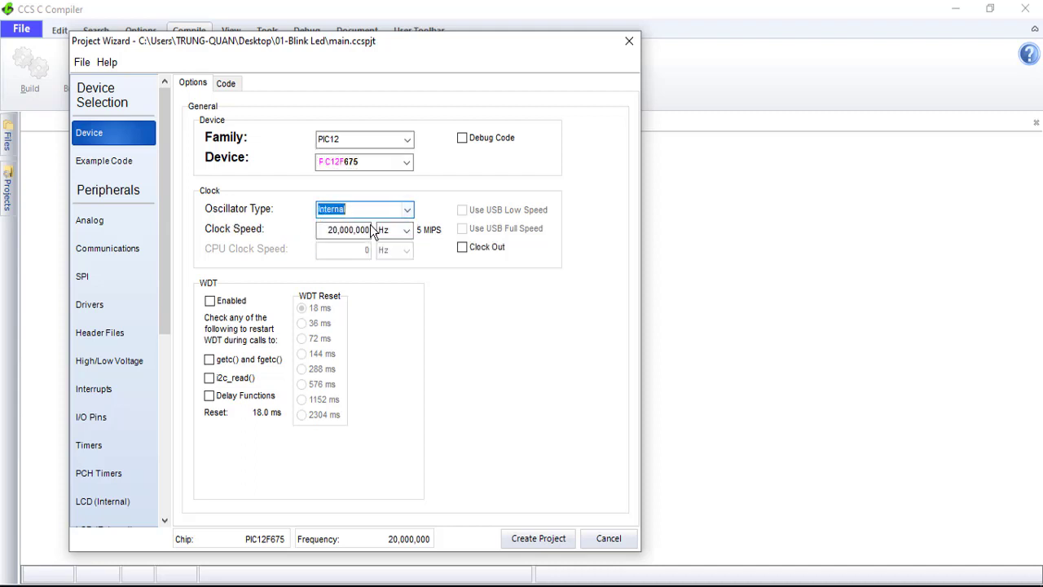
pyautogui.moveTo(339, 230); pyautogui.dragTo(326, 230)
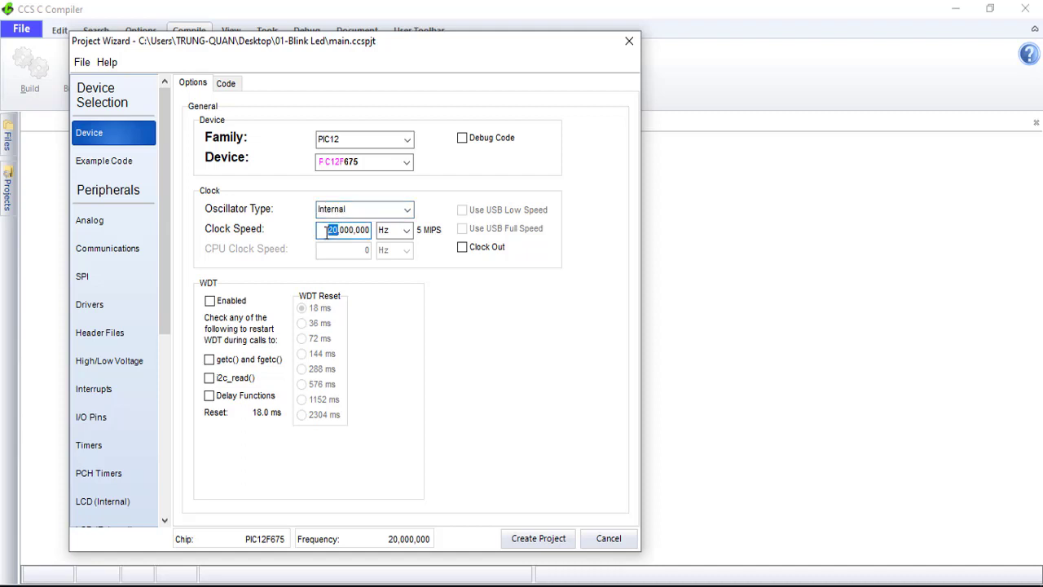
pyautogui.write('4')
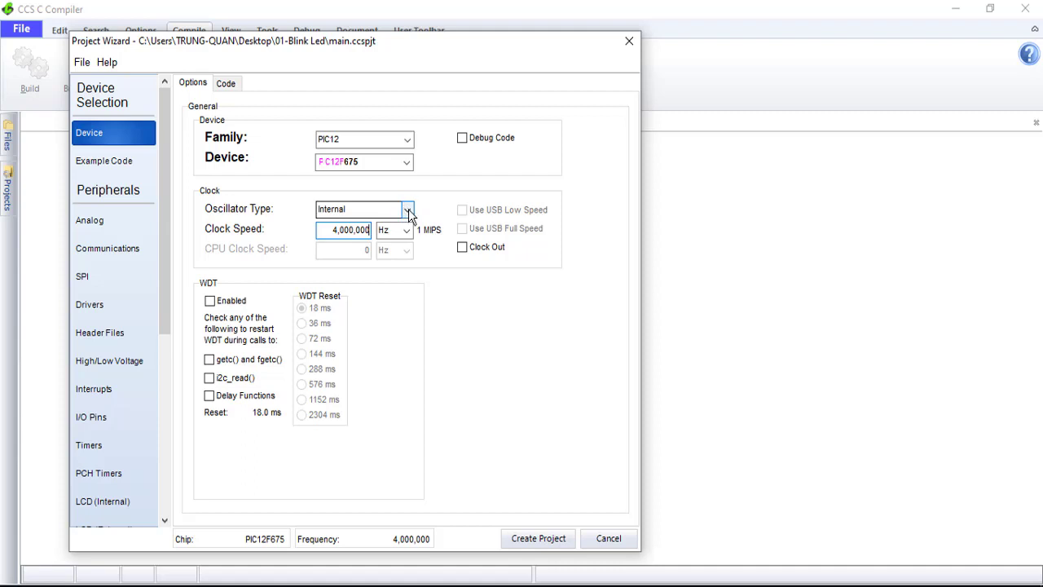
pyautogui.click(408, 213)
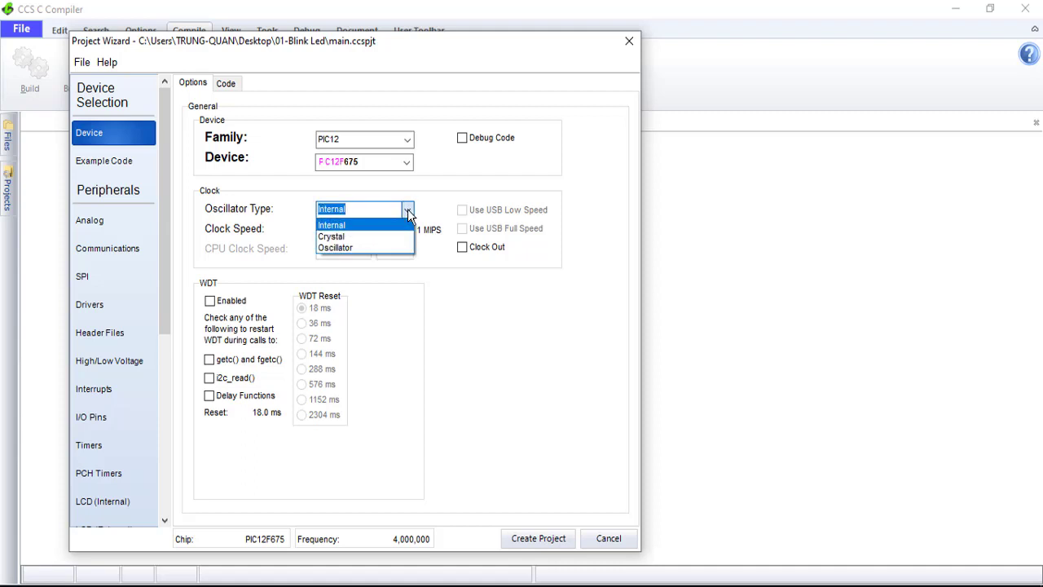
pyautogui.click(408, 213)
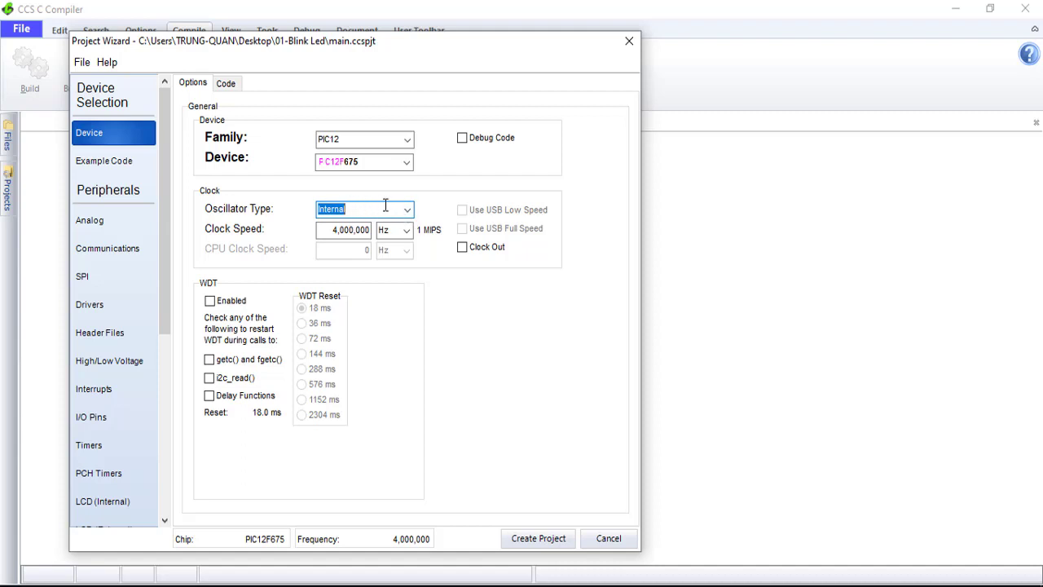
pyautogui.click(536, 543)
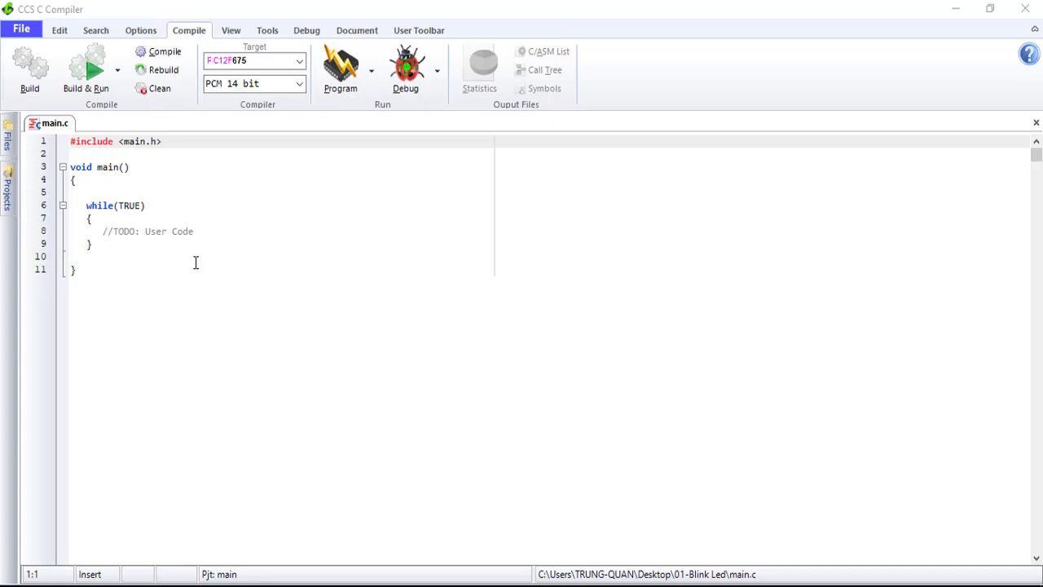
# - Rebuild the new project and open the main.h header from its source files to view the settings
pyautogui.click(171, 77)
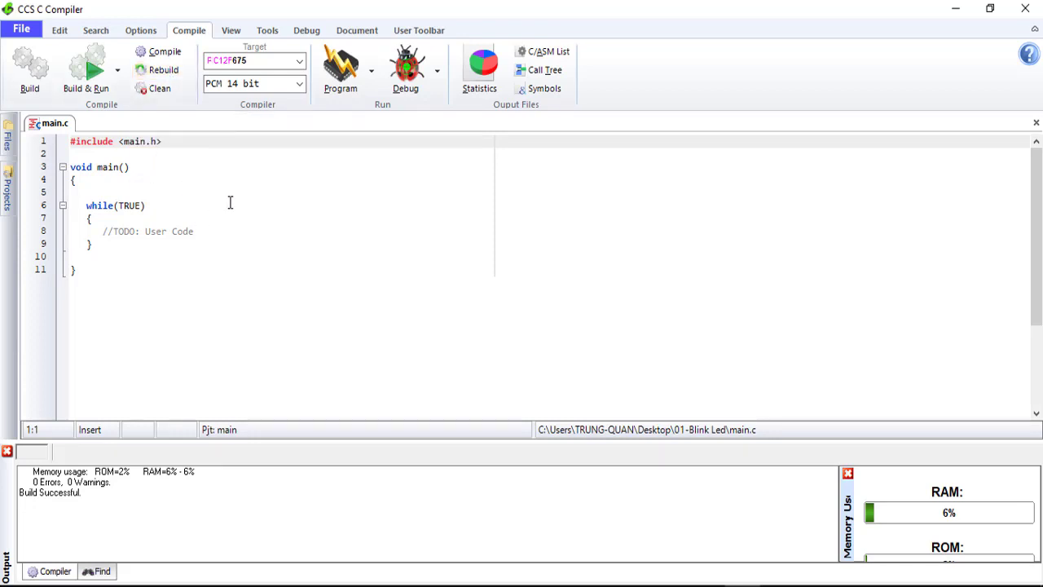
pyautogui.click(8, 150)
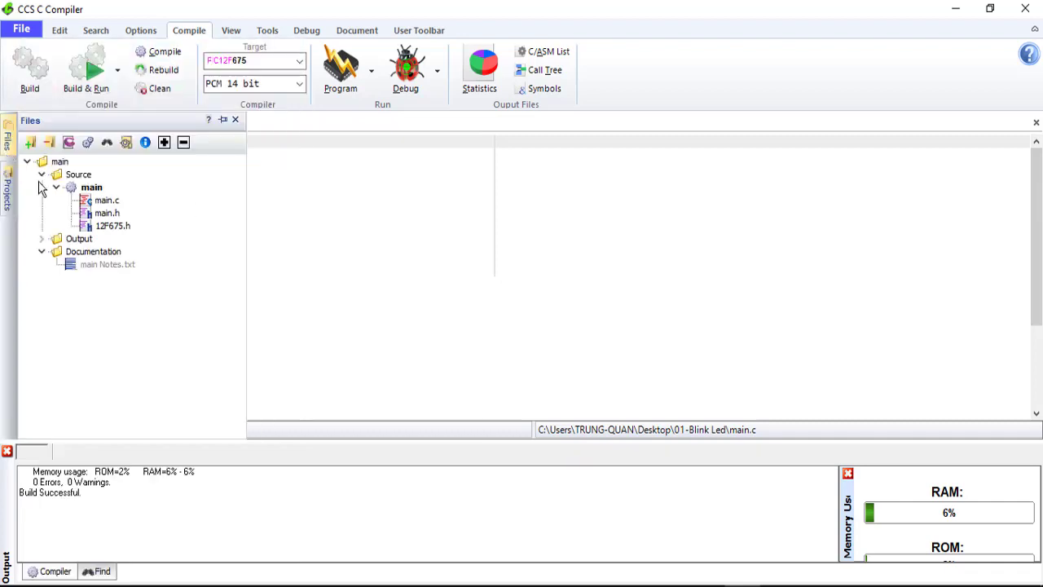
pyautogui.doubleClick(106, 212)
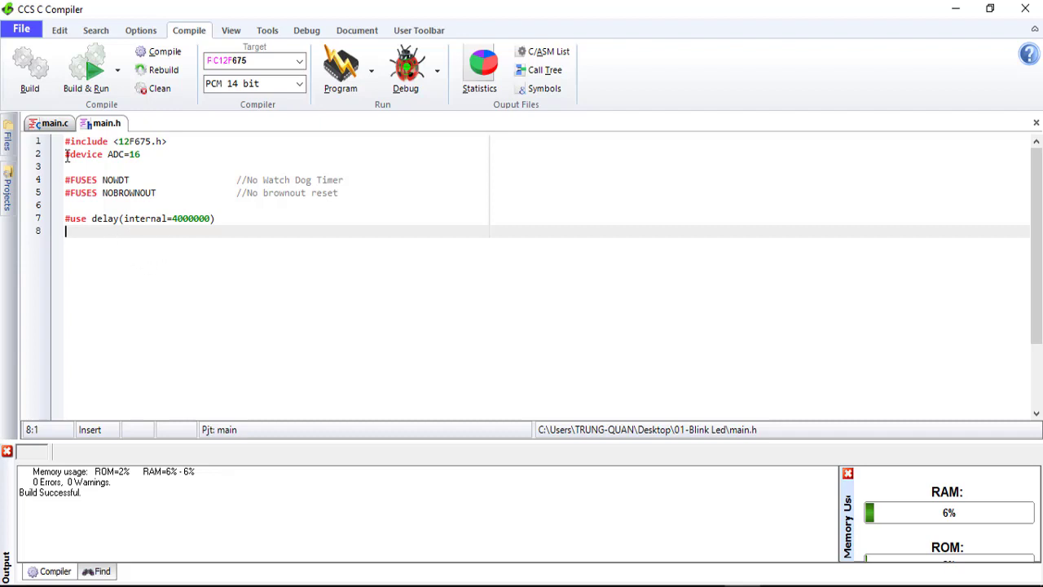
# - In main.c, replace the TODO comment inside the while loop with output_high(PIN_A0);//turn on
pyautogui.click(54, 124)
pyautogui.moveTo(103, 231); pyautogui.dragTo(197, 232)
pyautogui.press('Delete')
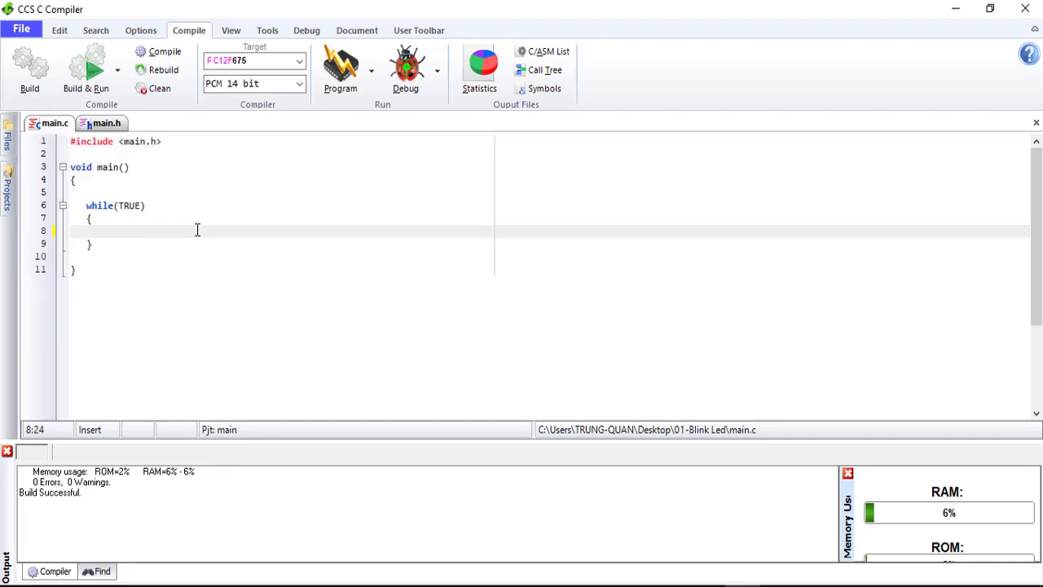
pyautogui.write('output_lo')
pyautogui.press('BackSpace')
pyautogui.press('BackSpace')
pyautogui.write('h')
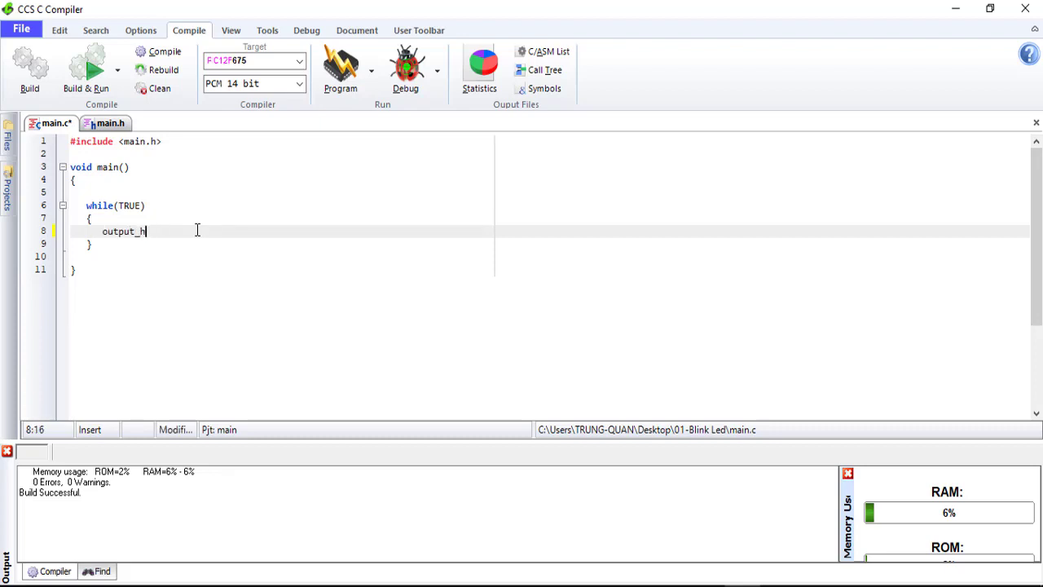
pyautogui.write('giighP')
pyautogui.write('(')
pyautogui.write('PIN')
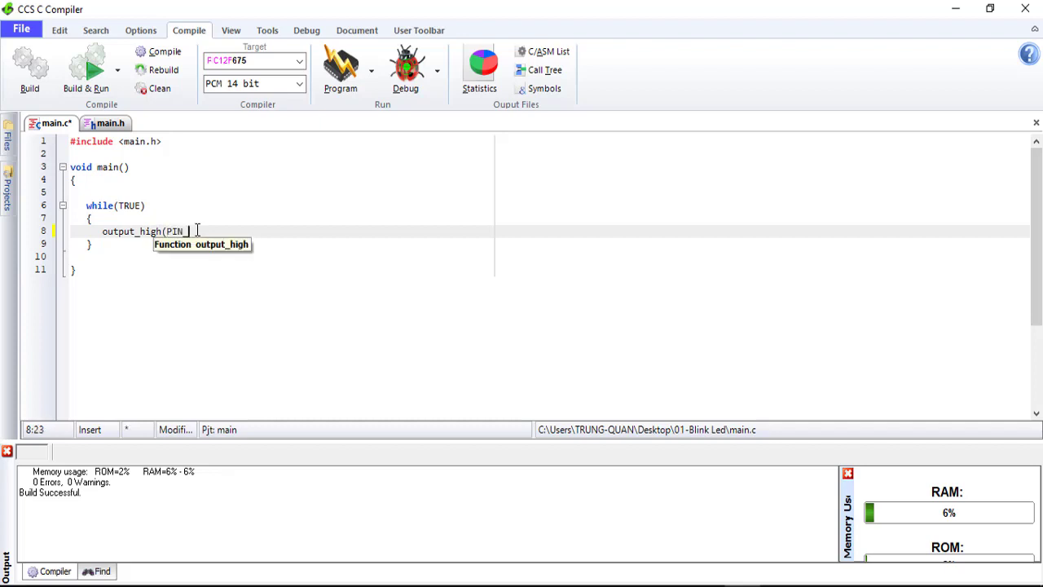
pyautogui.write('_A0);//turn o')
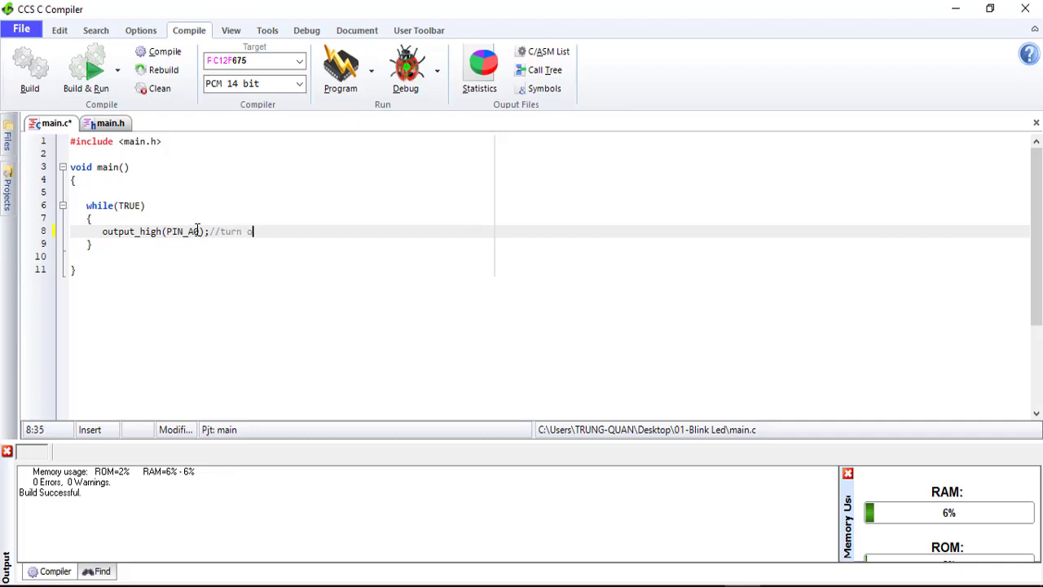
pyautogui.write('n')
pyautogui.press('Return')
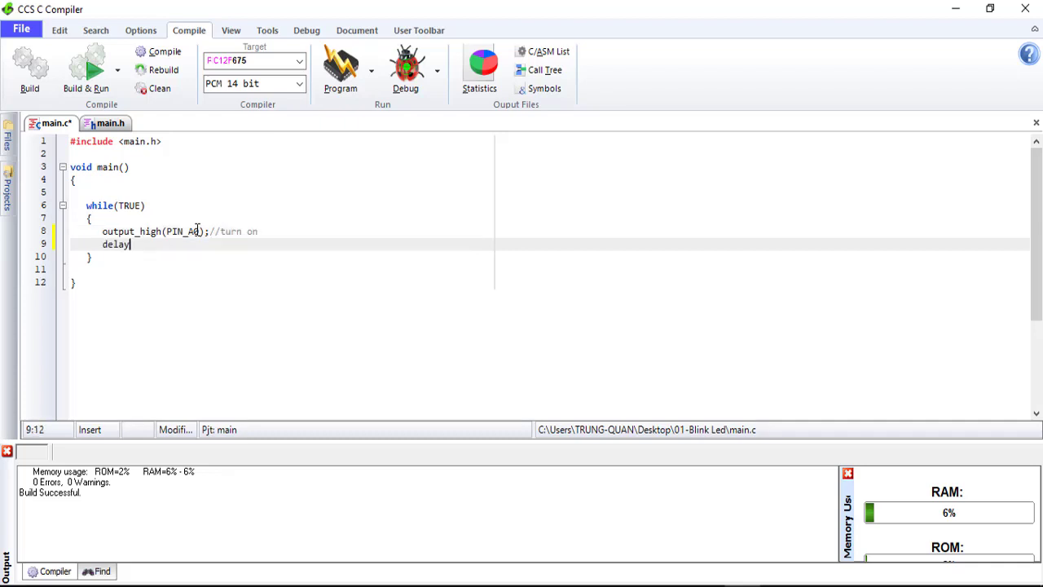
# - Complete the loop with delay_ms(300);, output_low(PIN_A0); and another delay_ms(300);, and rebuild the project
pyautogui.write('delay_ms(')
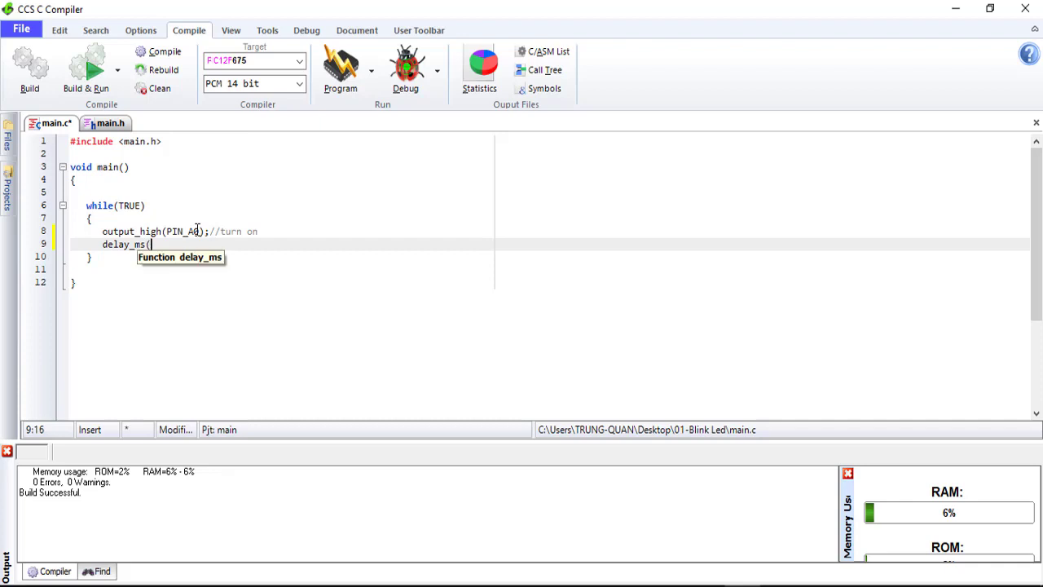
pyautogui.write('300);')
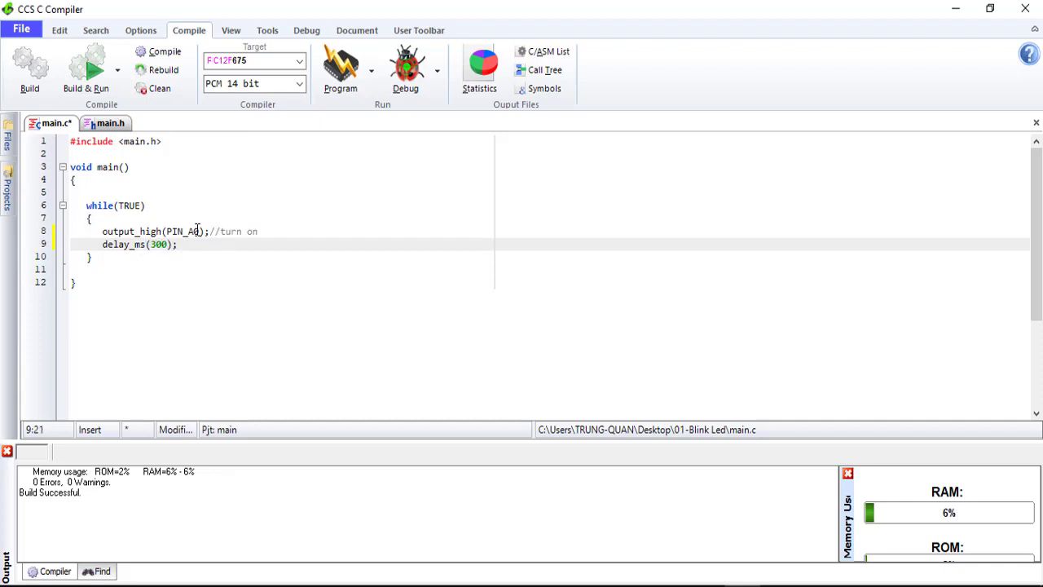
pyautogui.press('Return')
pyautogui.write('oytp')
pyautogui.press('BackSpace')
pyautogui.press('BackSpace')
pyautogui.press('BackSpace')
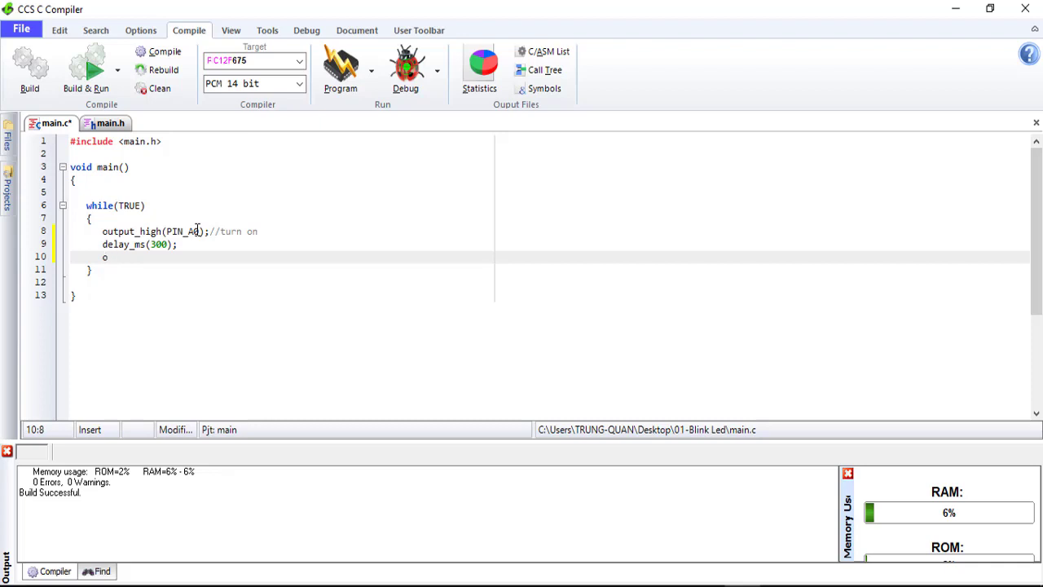
pyautogui.write('utput_low(PIN_')
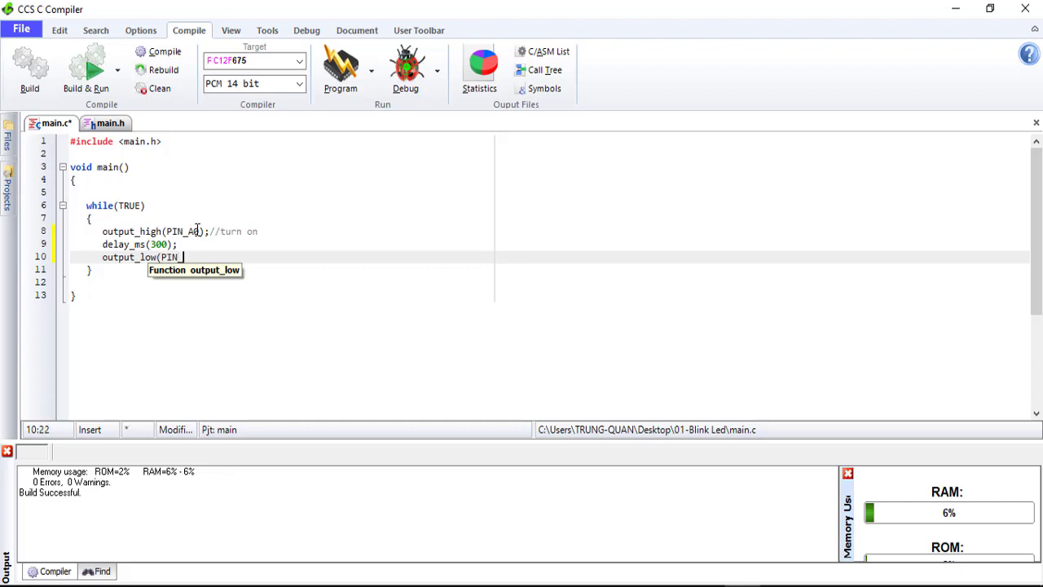
pyautogui.write('A0);')
pyautogui.press('Return')
pyautogui.write('delay')
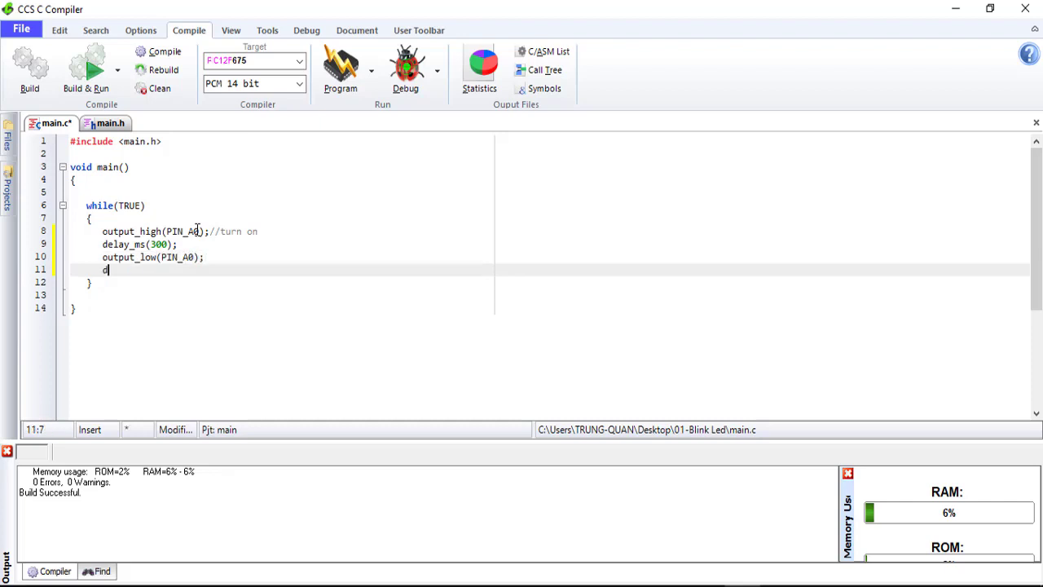
pyautogui.write('_ms(300);')
pyautogui.click(163, 70)
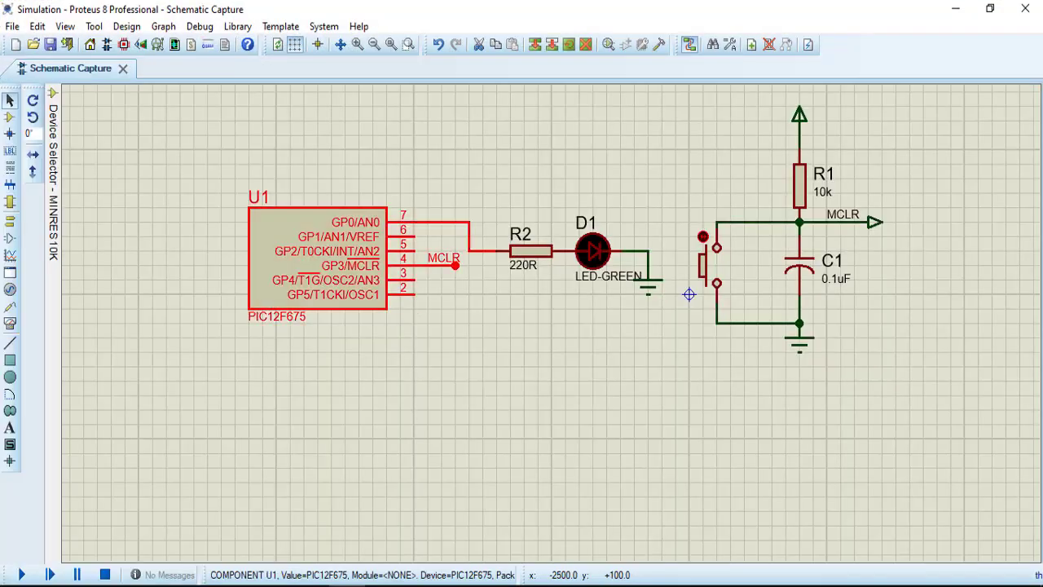
# - Switch to Proteus and load the main HEX file from 01-Blink Led as U1's program file
pyautogui.doubleClick(454, 262)
pyautogui.click(591, 234)
pyautogui.doubleClick(381, 229)
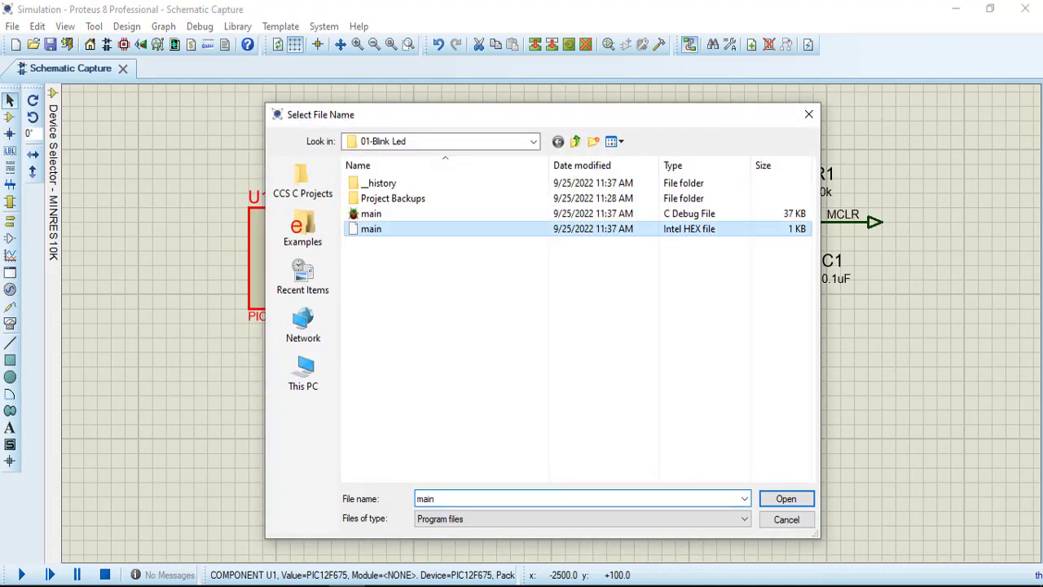
pyautogui.click(706, 150)
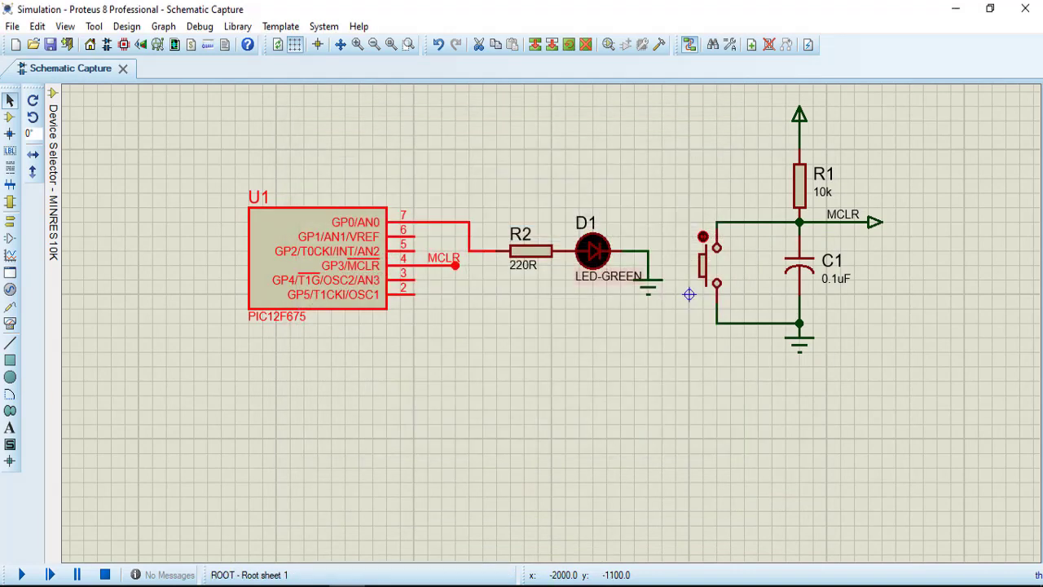
# - Run the simulation to check the LED blinking from GP0, and stop it
pyautogui.click(22, 574)
pyautogui.click(21, 575)
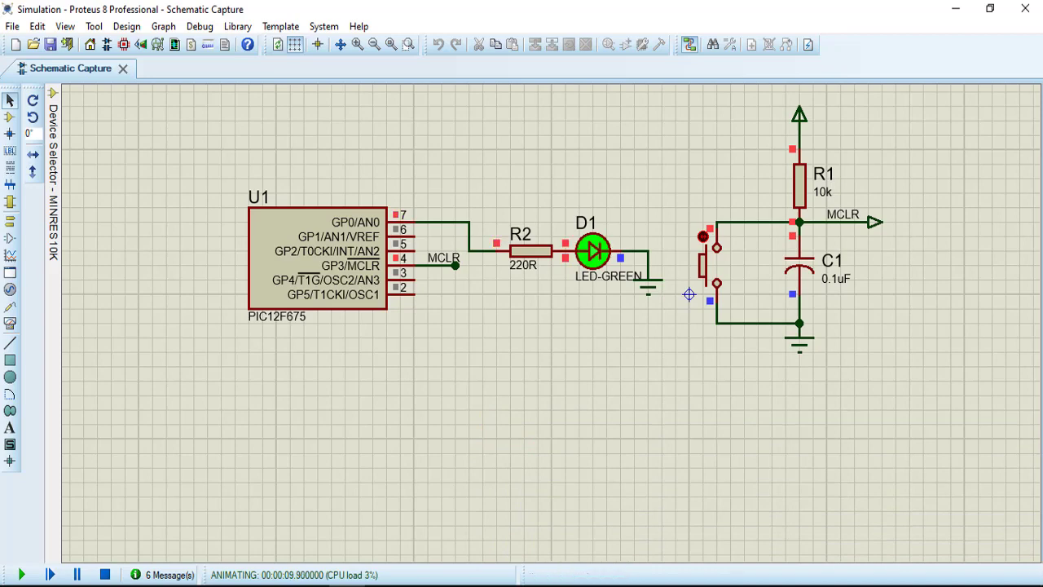
pyautogui.click(105, 575)
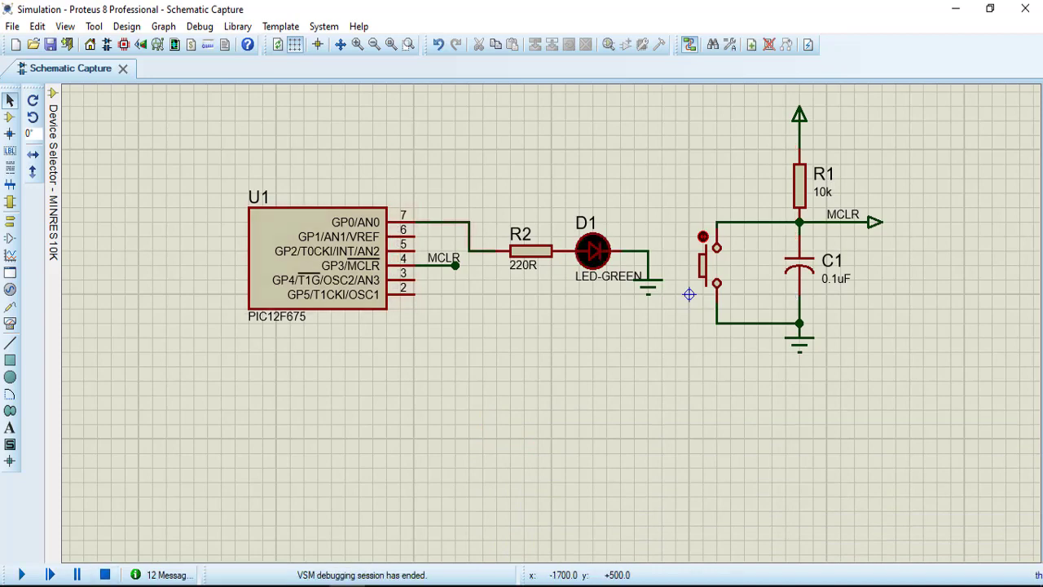
# - Delete the wire between GP0 and R2 and wire R2 to the GP1 pin of U1 instead
pyautogui.click(443, 222)
pyautogui.press('Delete')
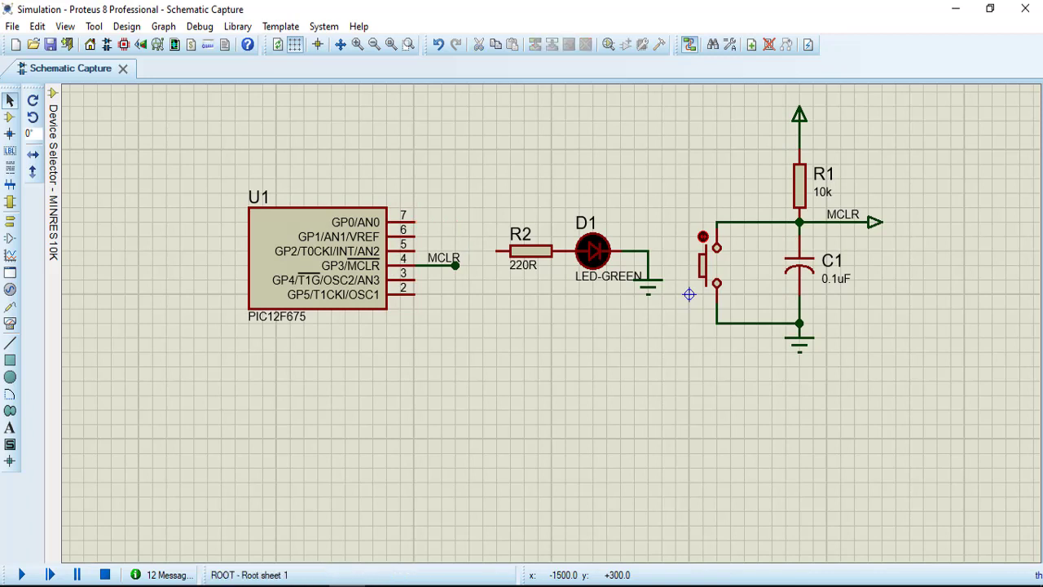
pyautogui.click(496, 251)
pyautogui.click(416, 237)
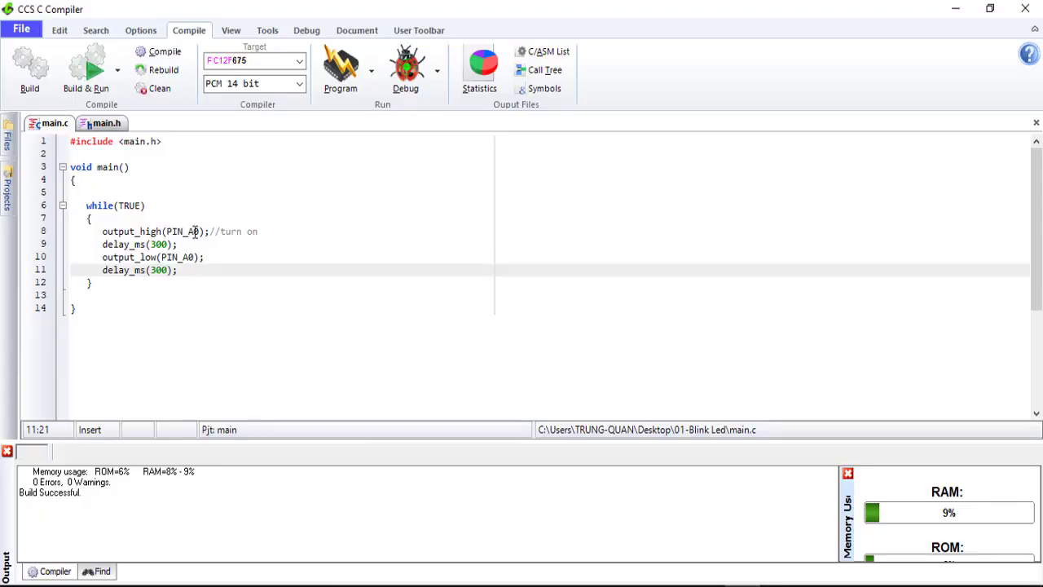
# - In CCS C Compiler, change the pin to PIN_A1 in both the output_high and output_low calls
pyautogui.click(194, 233)
pyautogui.press('BackSpace')
pyautogui.write('A')
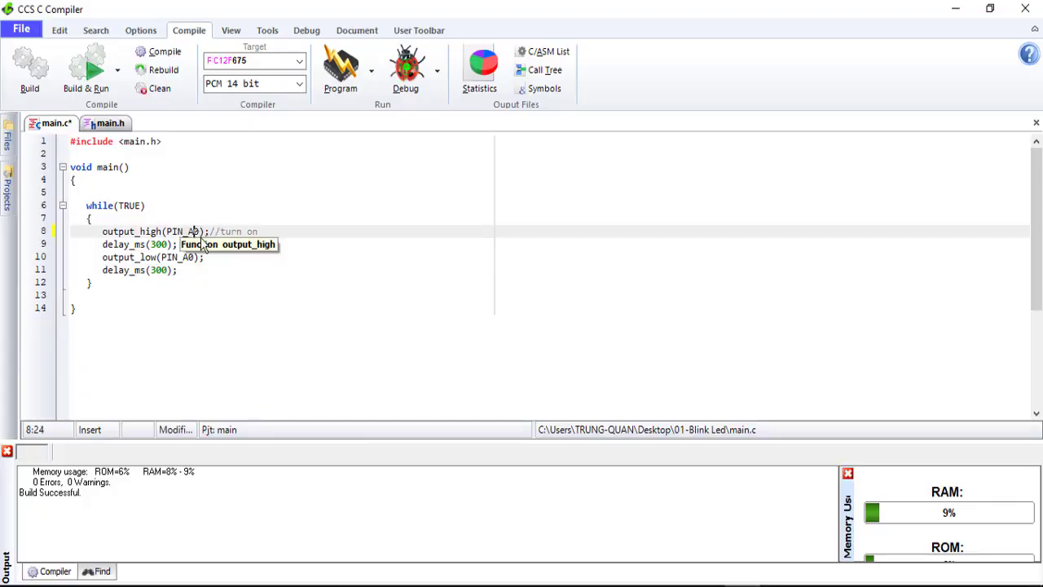
pyautogui.click(200, 232)
pyautogui.press('BackSpace')
pyautogui.write('1')
pyautogui.click(196, 258)
pyautogui.press('BackSpace')
pyautogui.write('1')
# - Append the comment //turn off to the output_low line and rebuild the project
pyautogui.click(217, 258)
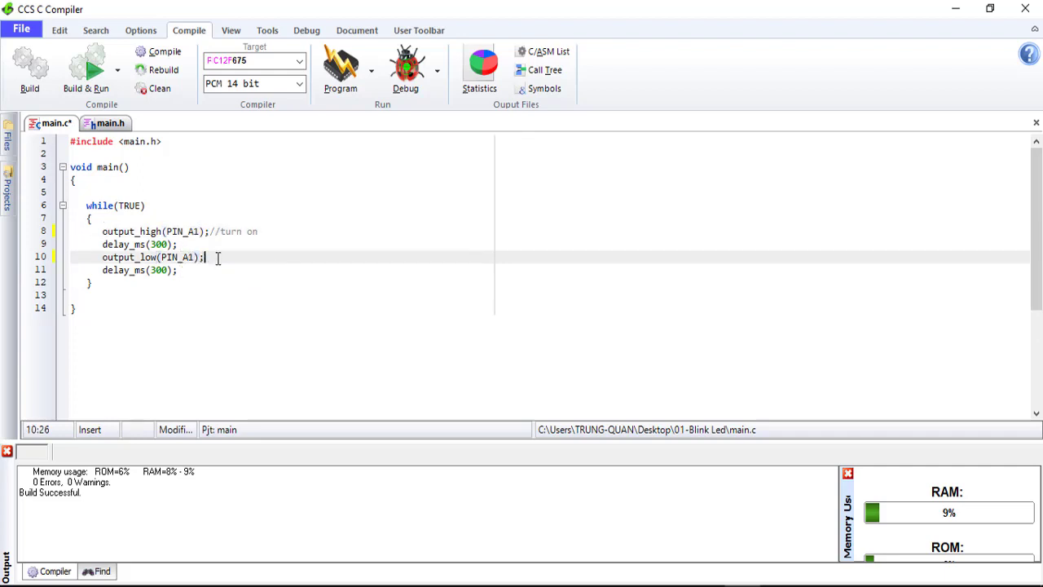
pyautogui.write('//turn off')
pyautogui.click(176, 76)
# - Switch to Proteus, run the simulation to check the LED blinking from GP1, and stop it
pyautogui.moveTo(348, 586)
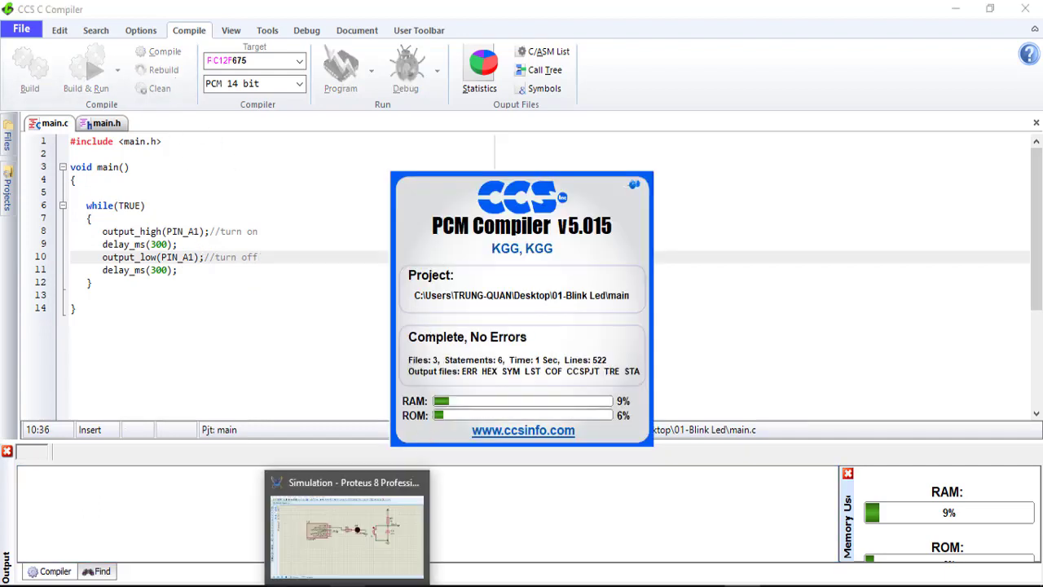
pyautogui.click(348, 534)
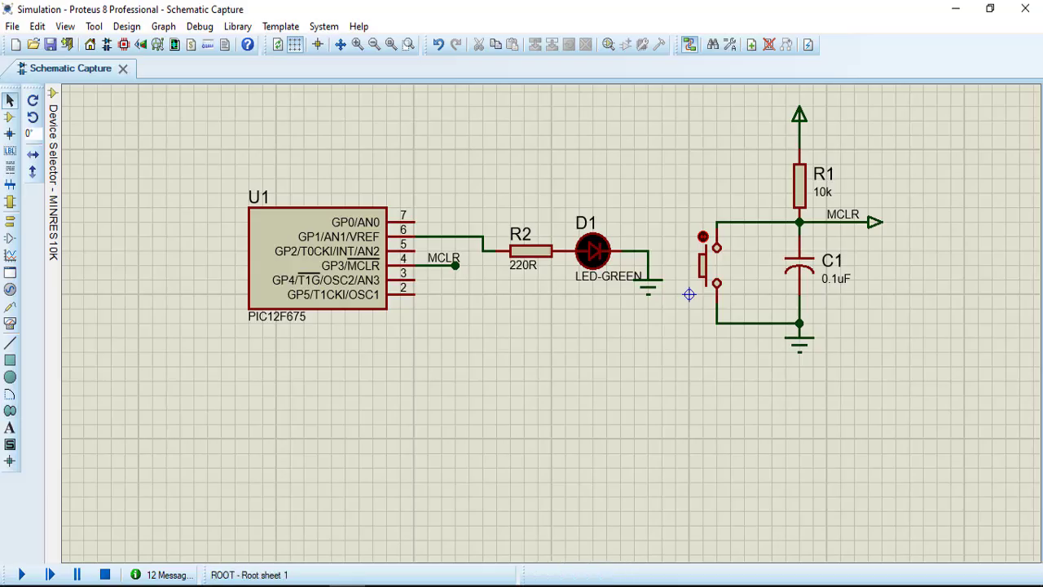
pyautogui.click(22, 574)
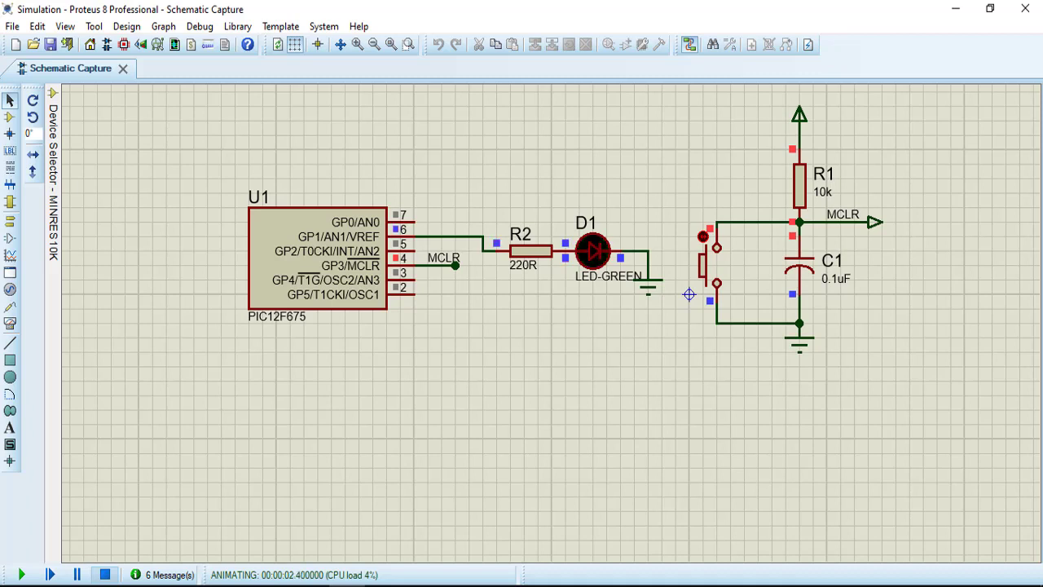
pyautogui.click(104, 574)
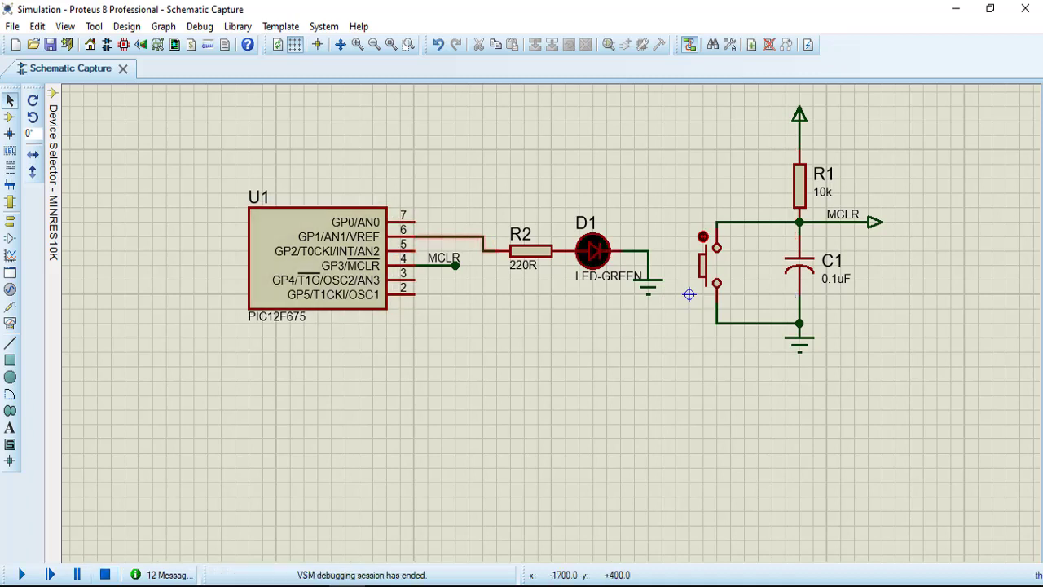
# - Delete the wire between GP1 and R2 and wire R2 to the GP2 pin of U1 instead
pyautogui.press('Delete')
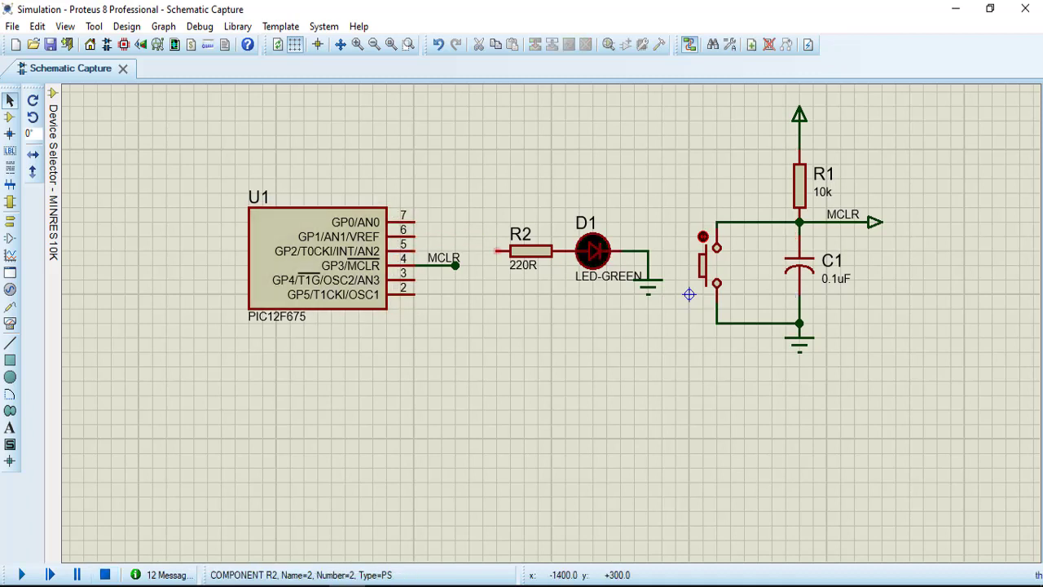
pyautogui.click(497, 251)
pyautogui.click(414, 251)
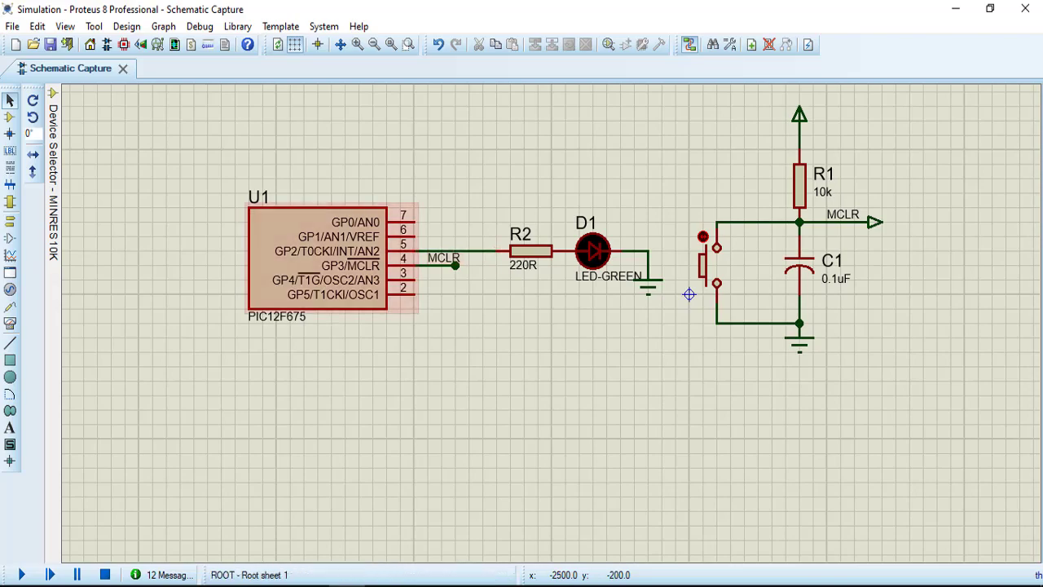
# - Switch to CCS C Compiler, change both output calls to PIN_A2, and rebuild the project
pyautogui.click(741, 585)
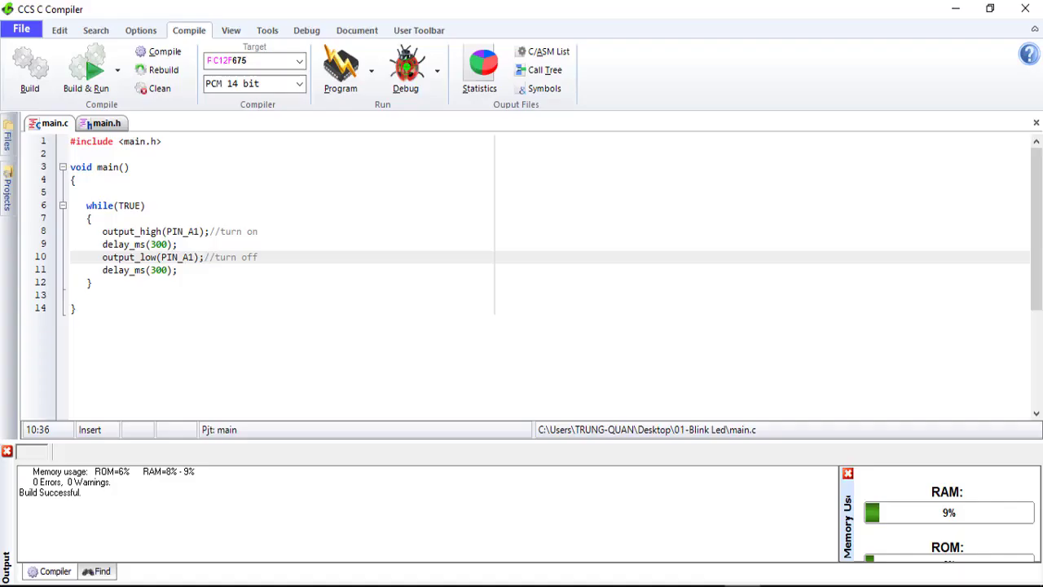
pyautogui.click(199, 231)
pyautogui.press('BackSpace')
pyautogui.write('2')
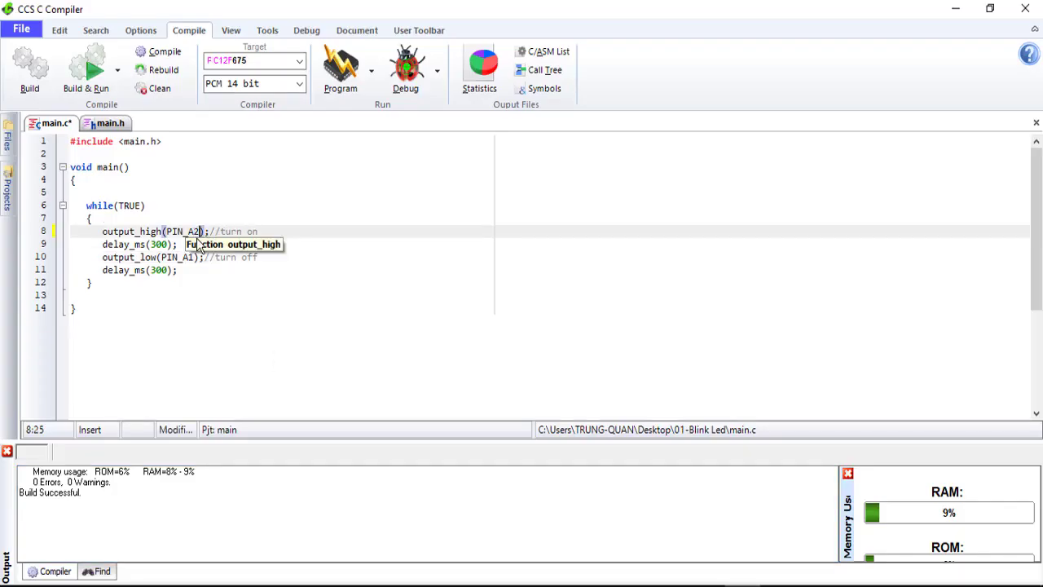
pyautogui.click(194, 257)
pyautogui.press('BackSpace')
pyautogui.write('2')
pyautogui.click(158, 71)
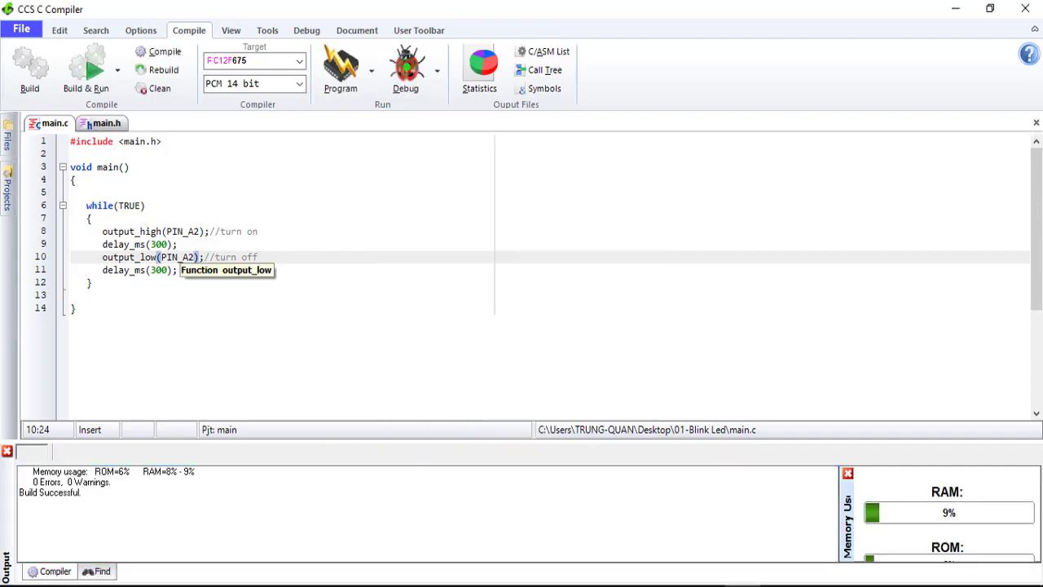
# - Return to Proteus, run the simulation to check the LED blinking from GP2, and stop it
pyautogui.click(348, 586)
pyautogui.click(22, 575)
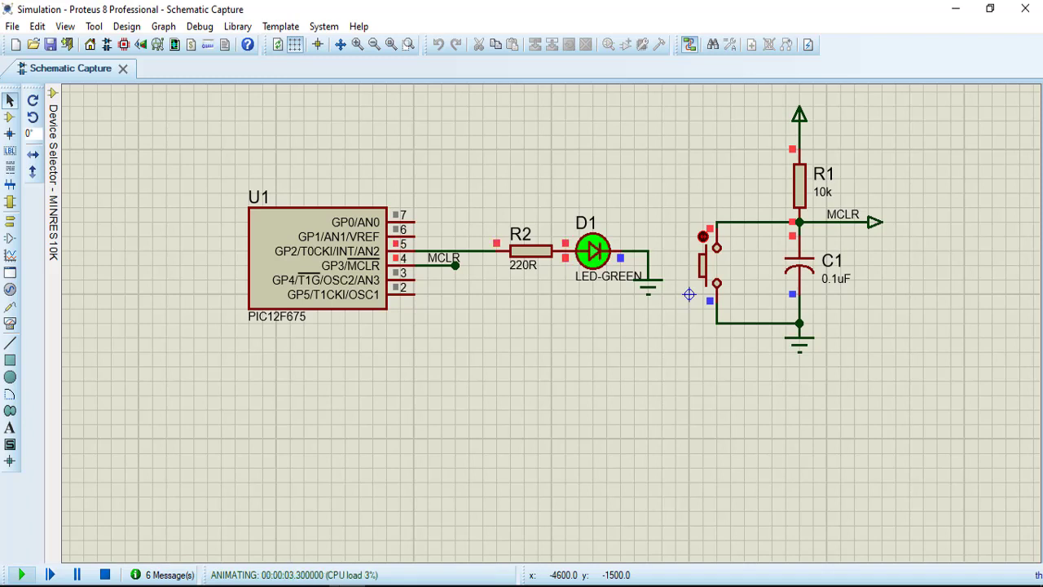
pyautogui.click(104, 575)
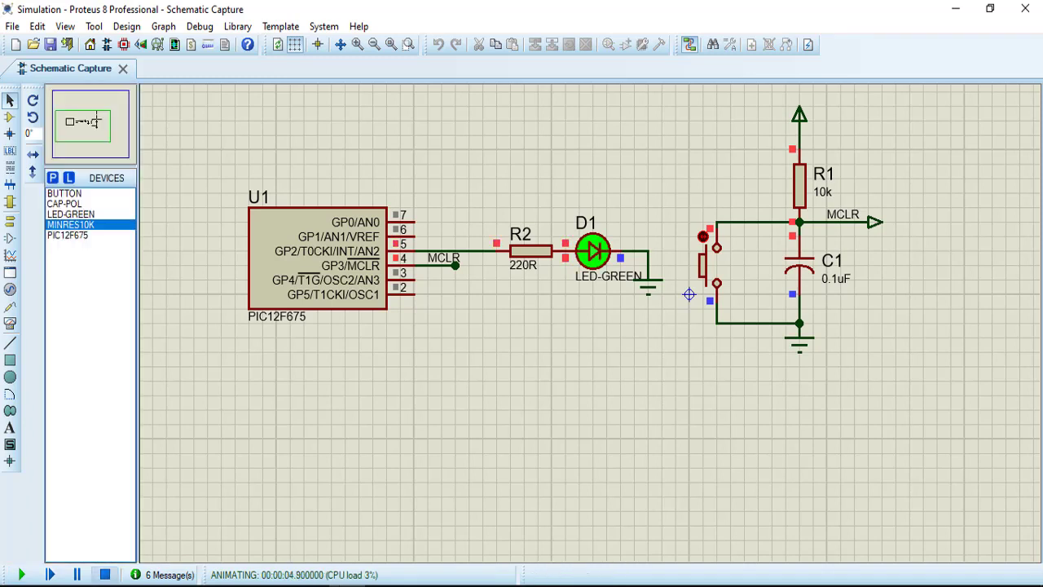
# - Delete the wire between GP2 and R2 and wire R2 to the GP4 pin of U1 instead
pyautogui.moveTo(742, 585)
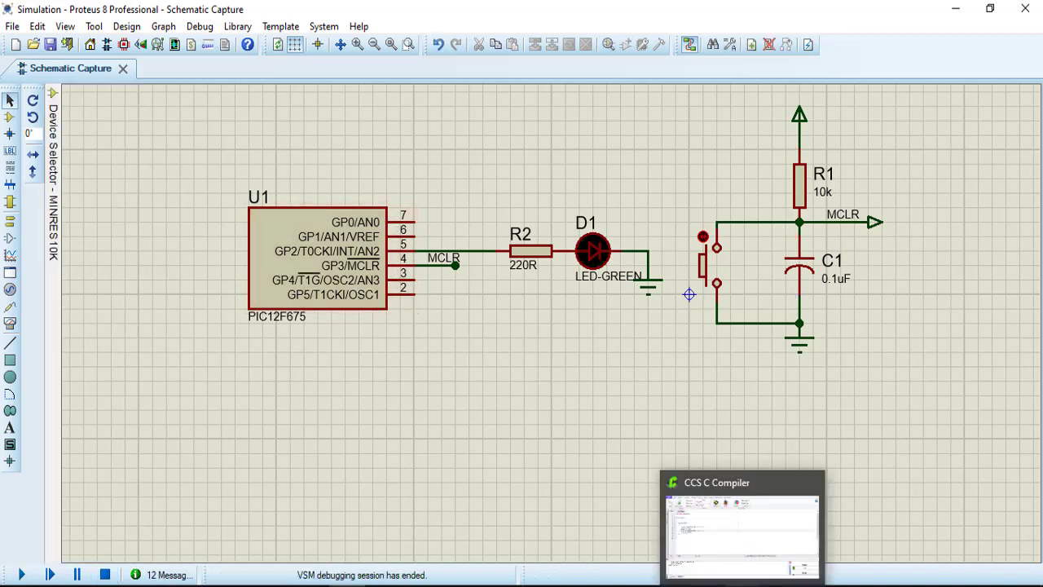
pyautogui.click(471, 251)
pyautogui.press('Delete')
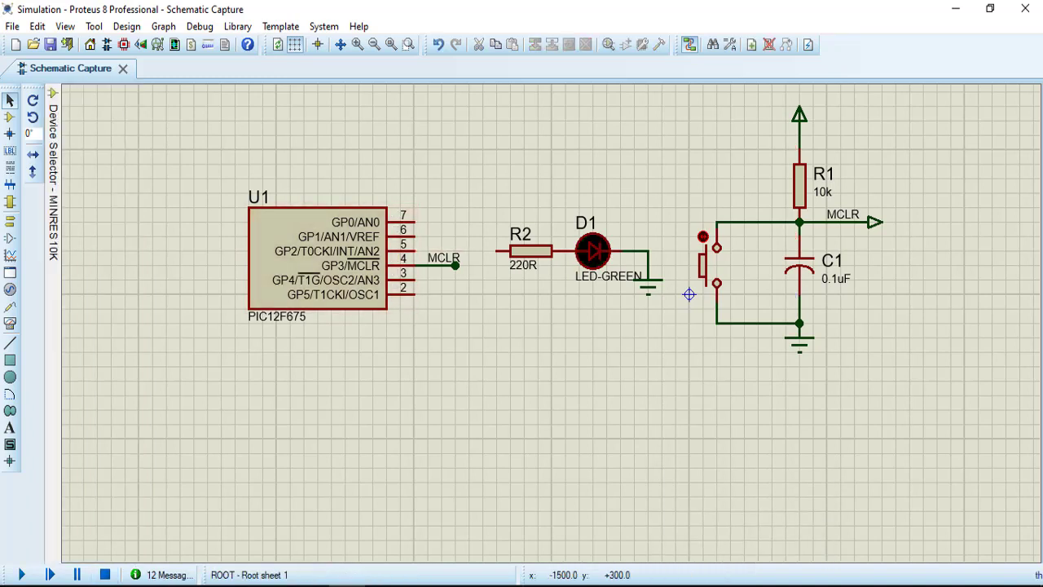
pyautogui.click(497, 251)
pyautogui.click(417, 280)
# - Switch to CCS C Compiler, change both output calls to PIN_A4, and rebuild the project
pyautogui.click(740, 585)
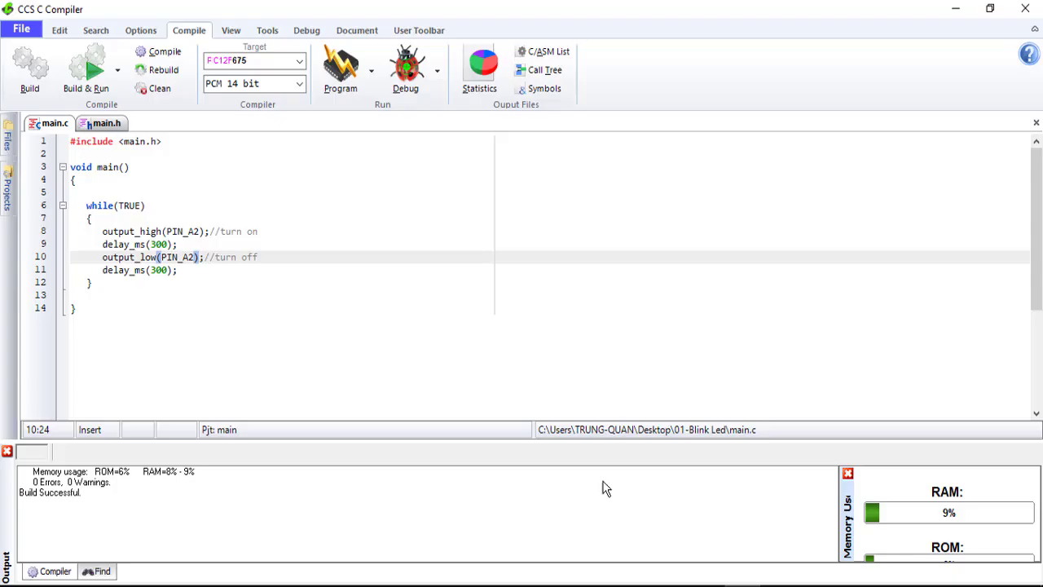
pyautogui.click(199, 232)
pyautogui.press('BackSpace')
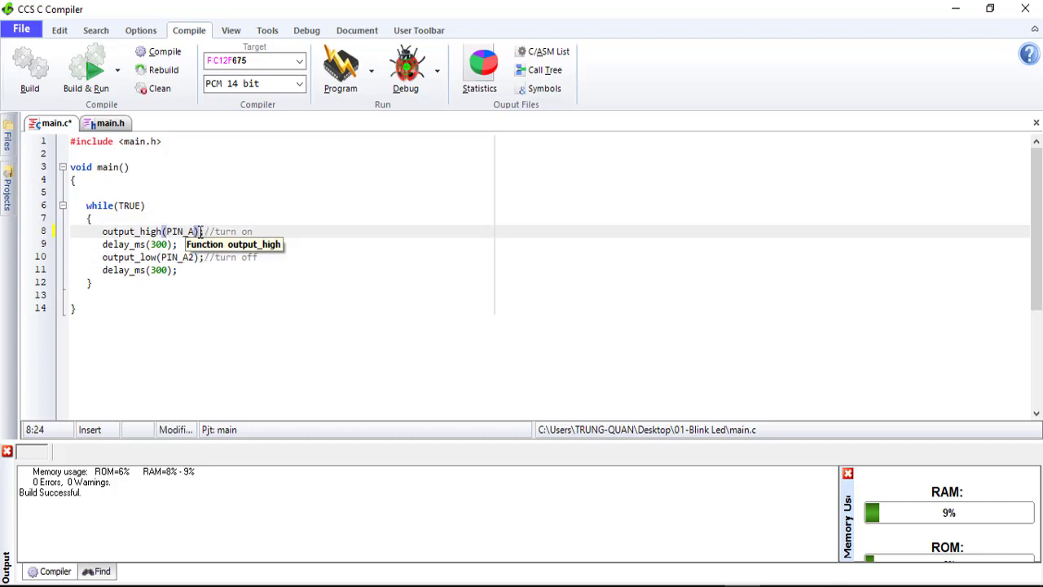
pyautogui.write('4')
pyautogui.click(198, 256)
pyautogui.press('BackSpace')
pyautogui.write('4')
pyautogui.click(173, 71)
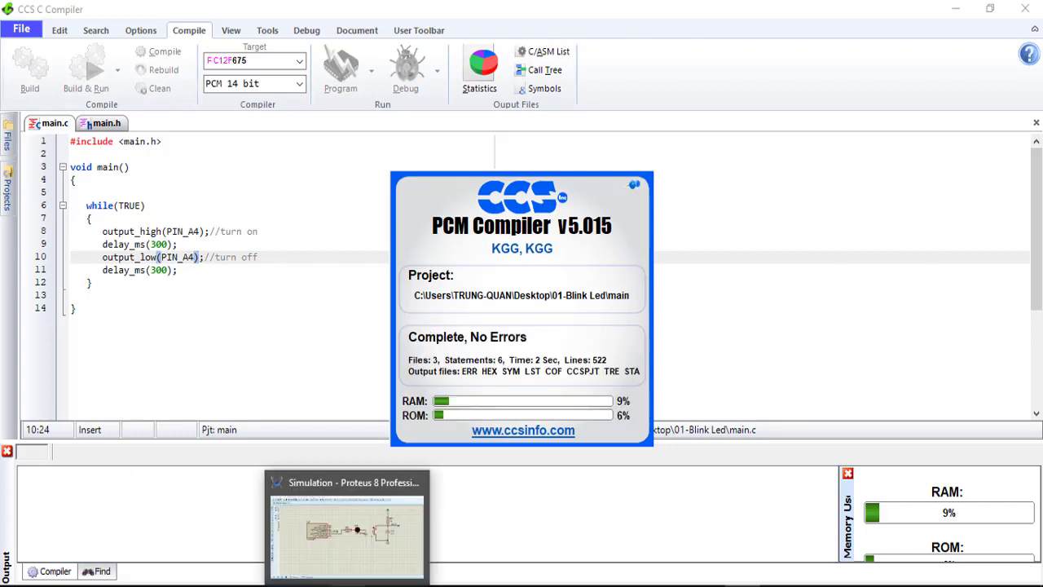
# - Return to Proteus, run the simulation to check the LED blinking from GP4, and stop it
pyautogui.click(347, 585)
pyautogui.click(22, 574)
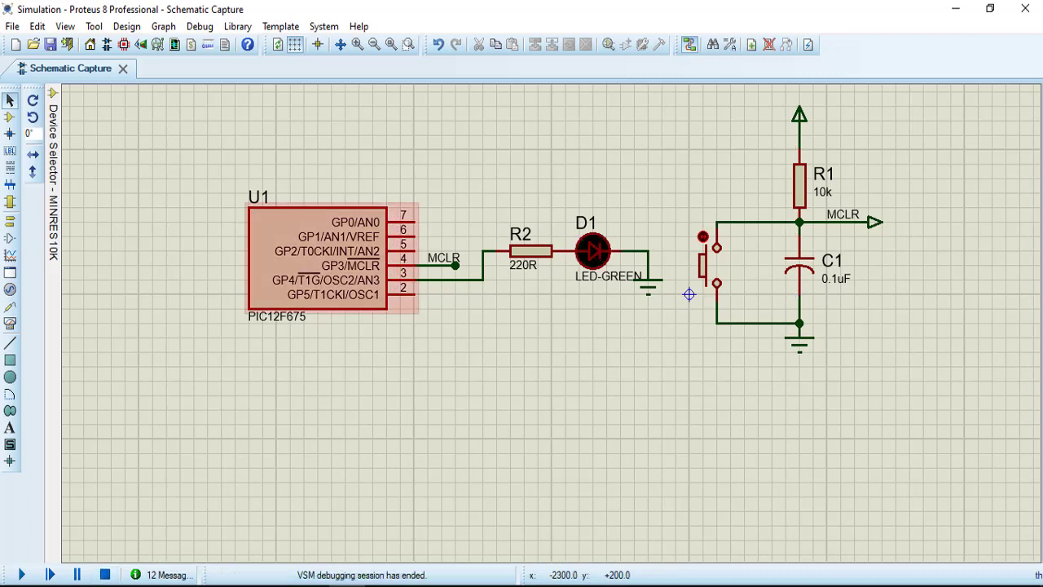
# - Switch to CCS C Compiler, change both output calls to PIN_A5, and rebuild the project
pyautogui.click(743, 585)
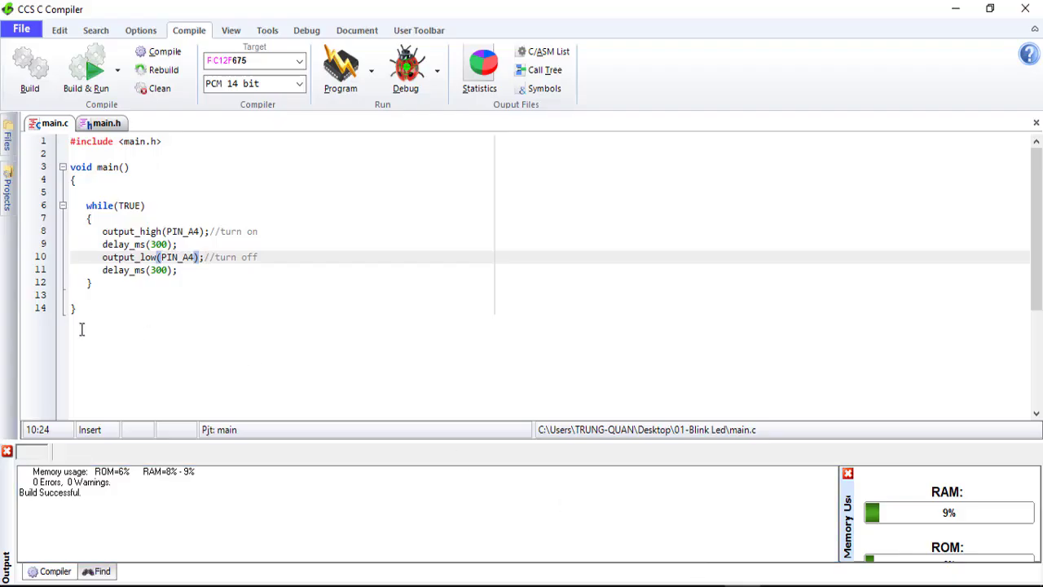
pyautogui.click(200, 232)
pyautogui.press('BackSpace')
pyautogui.write('5')
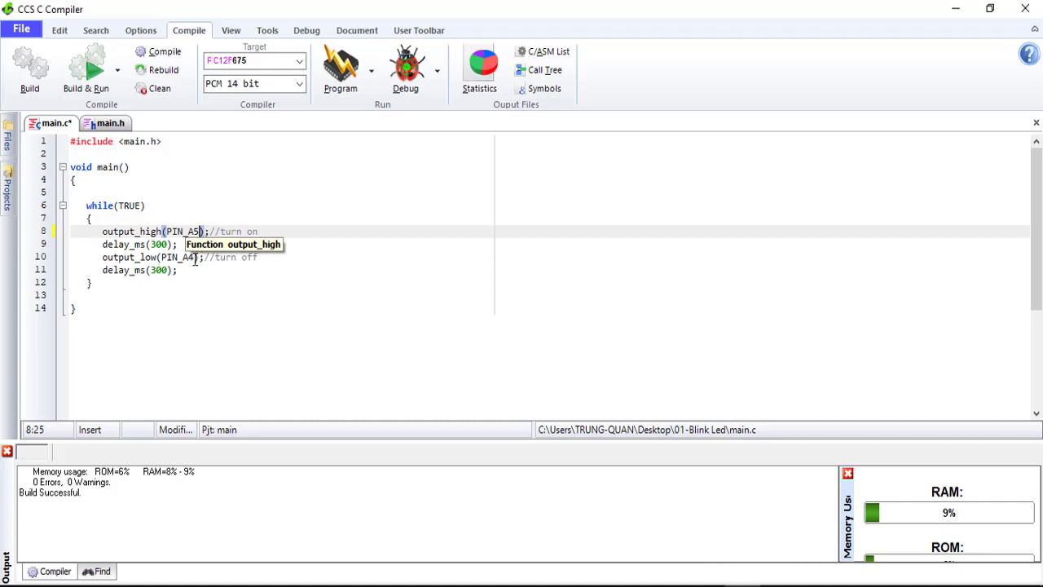
pyautogui.click(196, 257)
pyautogui.press('BackSpace')
pyautogui.write('5);')
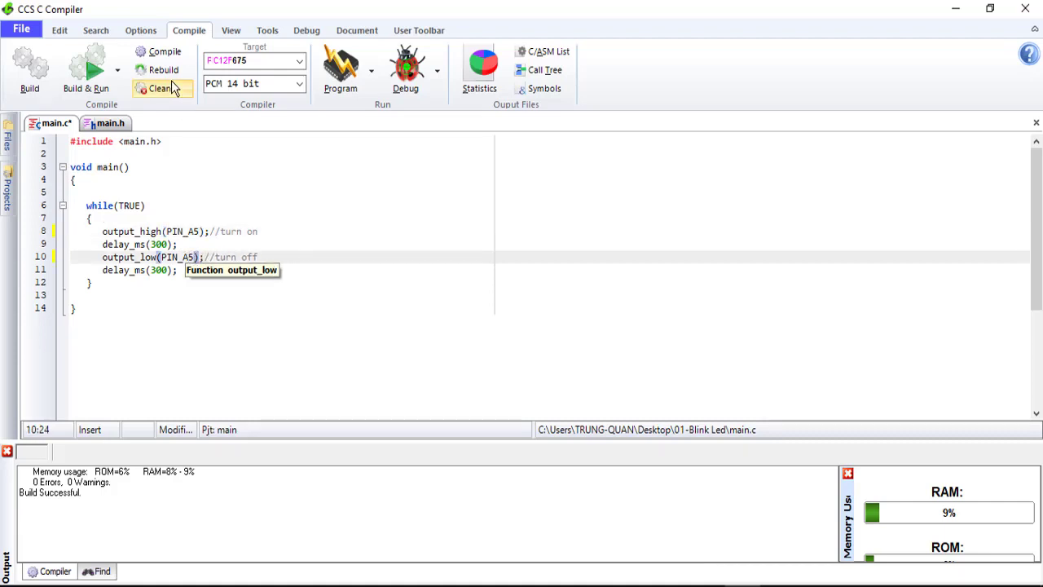
pyautogui.click(170, 72)
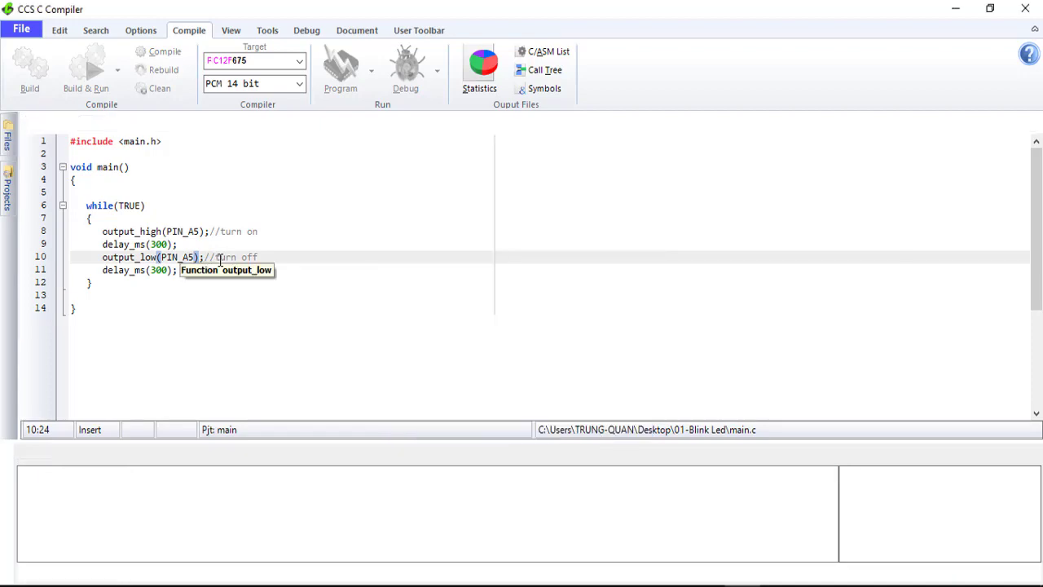
# - Return to Proteus, delete the wire between GP4 and R2, and wire R2 to the GP5 pin of U1
pyautogui.click(348, 585)
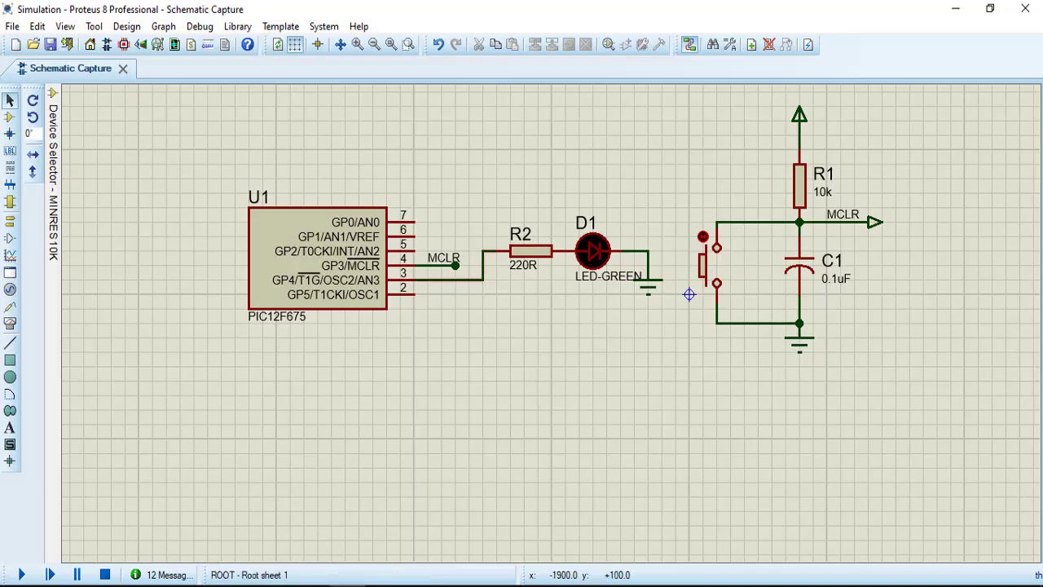
pyautogui.click(430, 280)
pyautogui.press('Delete')
pyautogui.click(495, 251)
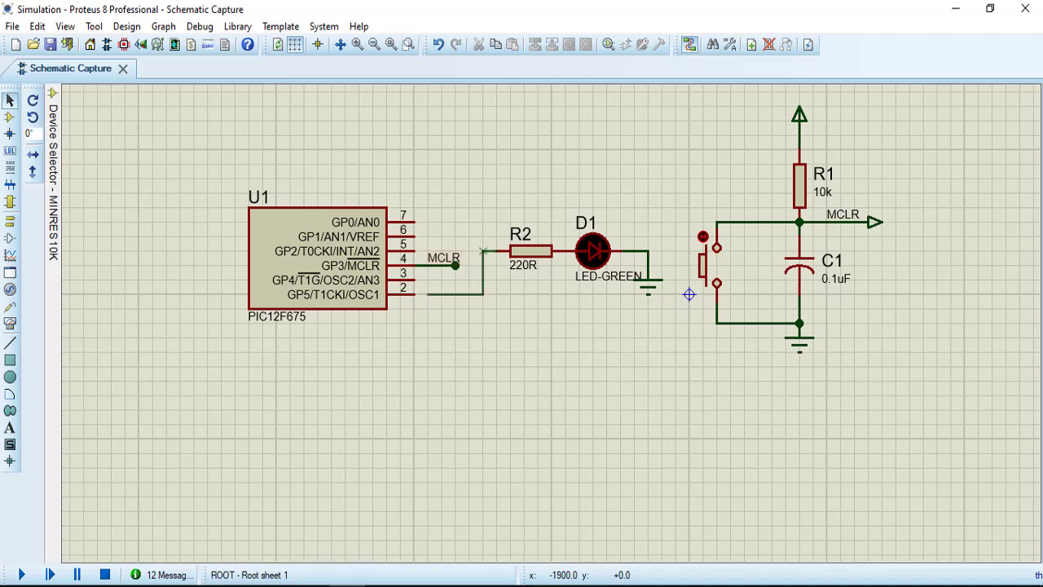
pyautogui.click(415, 294)
# - Run the simulation to check the LED blinking from GP5, and stop it
pyautogui.click(22, 574)
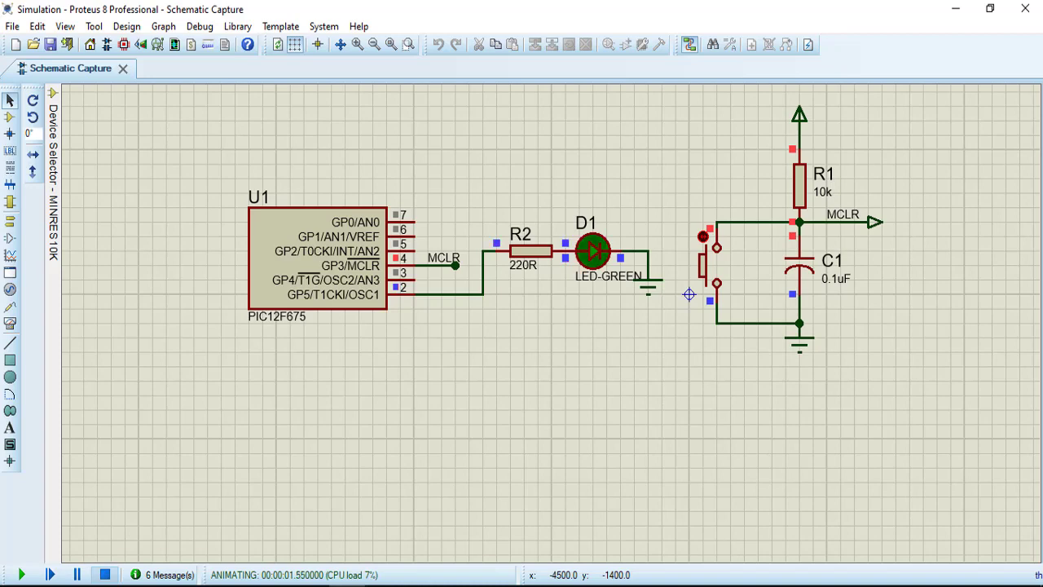
pyautogui.click(105, 575)
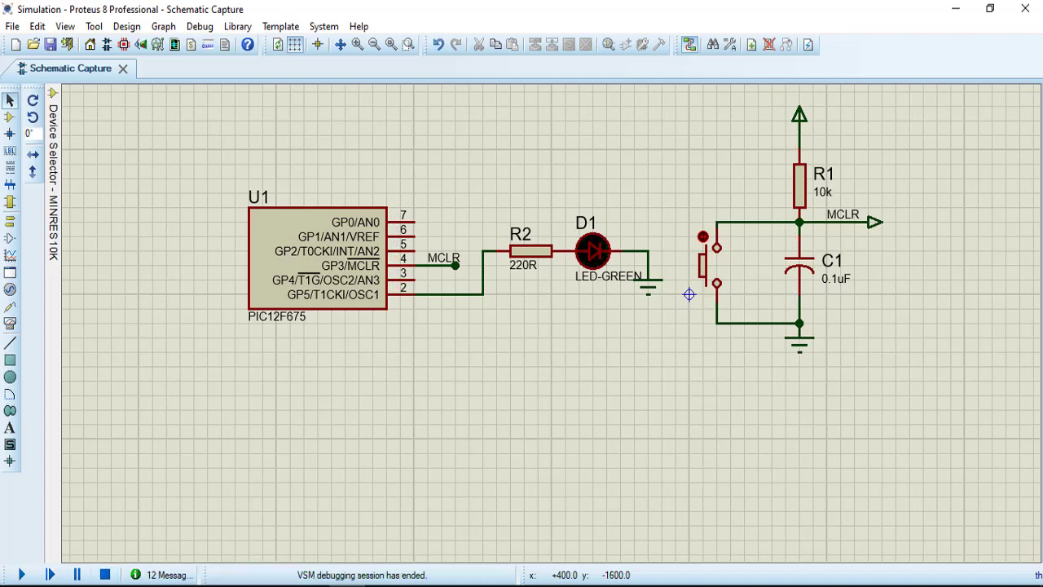
# - In CCS C Compiler, comment out the output_high line and add output_bit(PIN_A5,1);//turn on below it
pyautogui.click(744, 585)
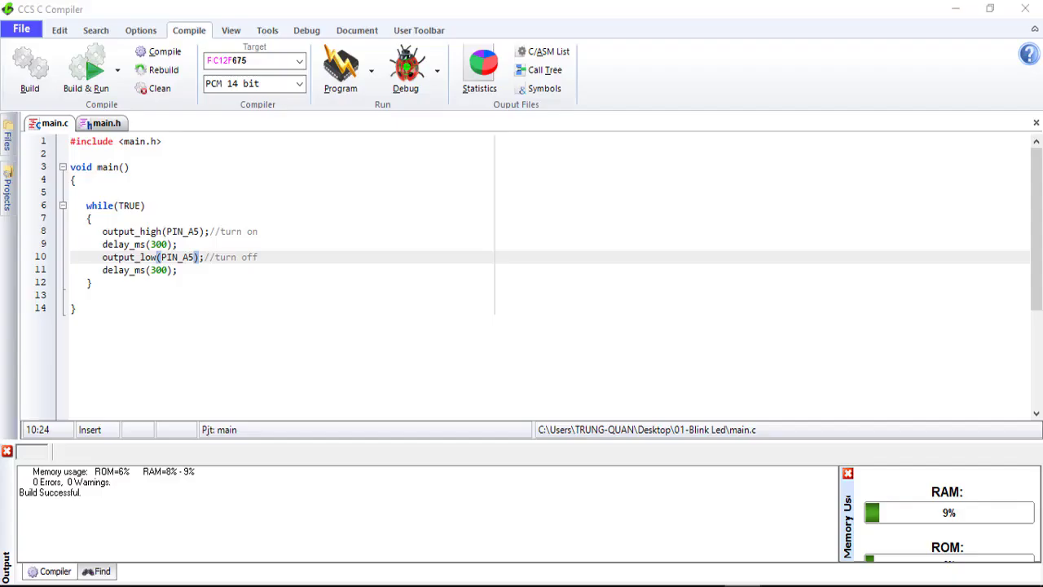
pyautogui.click(8, 451)
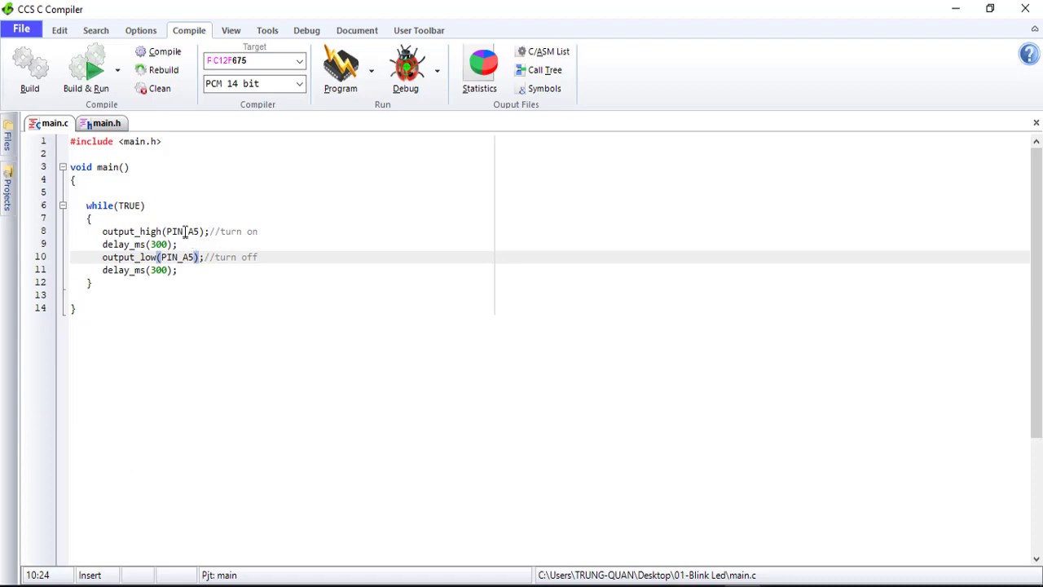
pyautogui.click(268, 234)
pyautogui.press('Return')
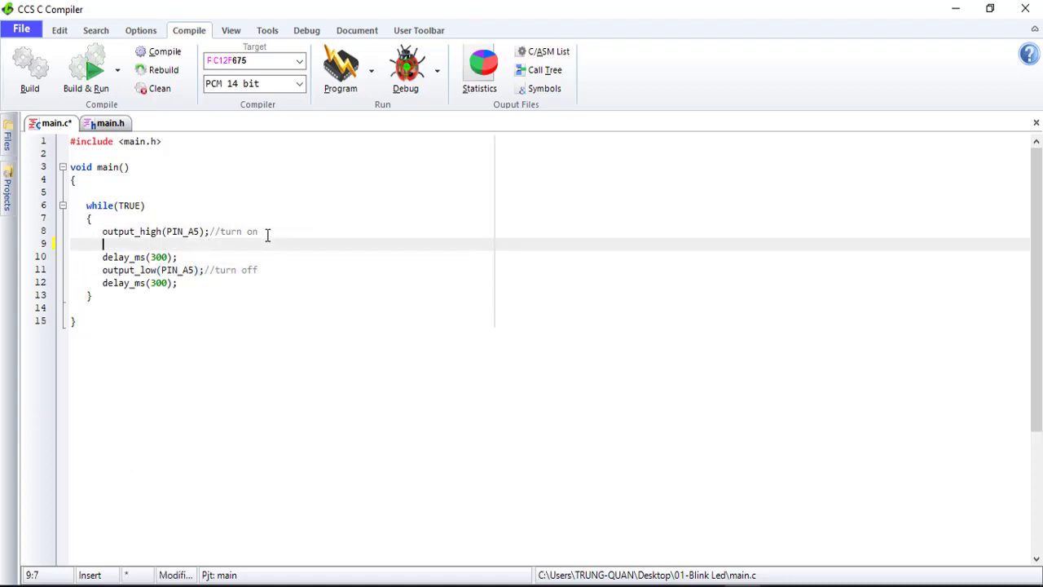
pyautogui.click(268, 234)
pyautogui.rightClick(267, 234)
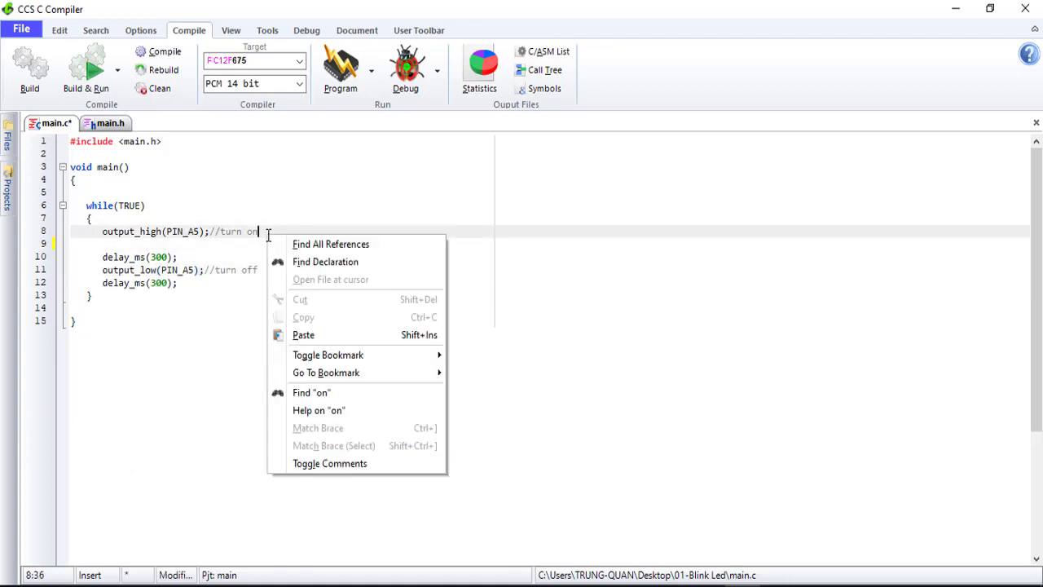
pyautogui.click(322, 464)
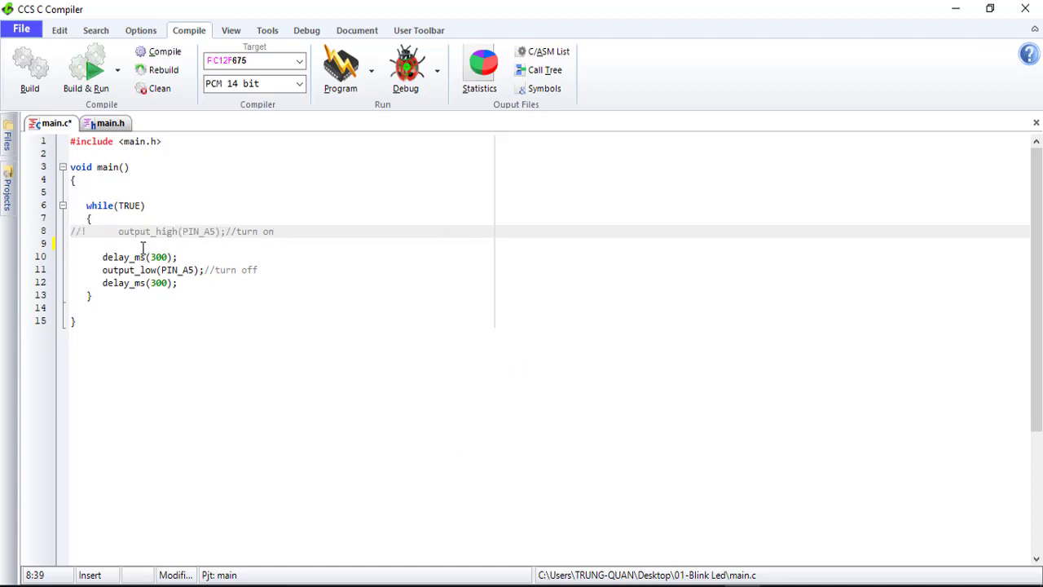
pyautogui.click(132, 244)
pyautogui.write('output')
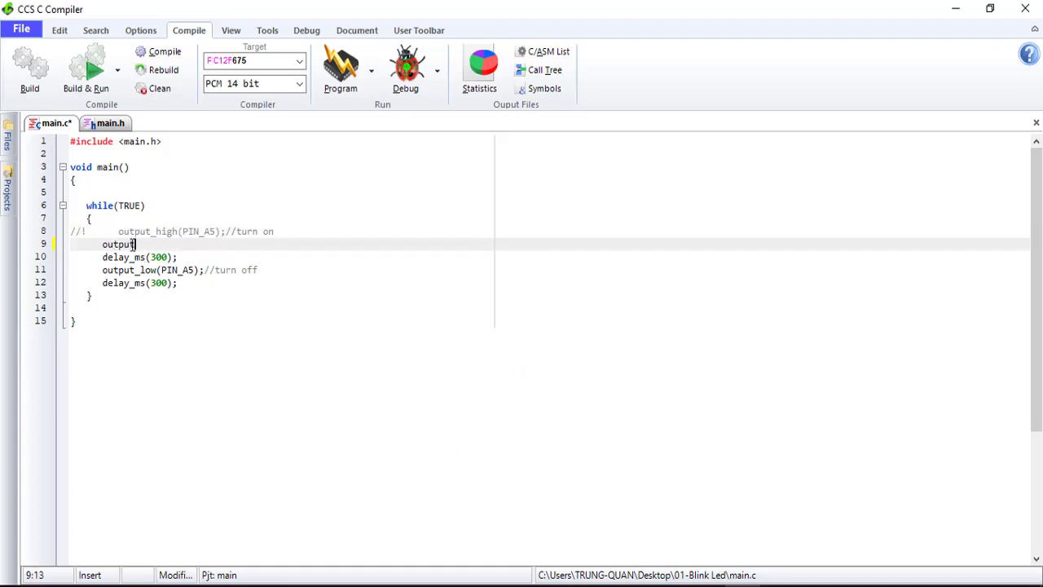
pyautogui.write('_bit(PIN')
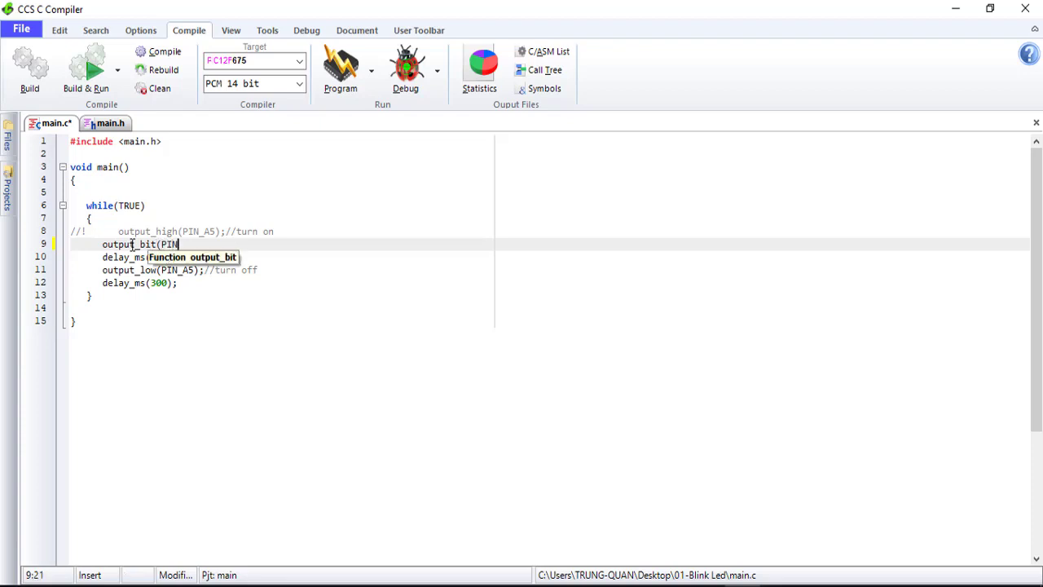
pyautogui.write('_A5,1);//')
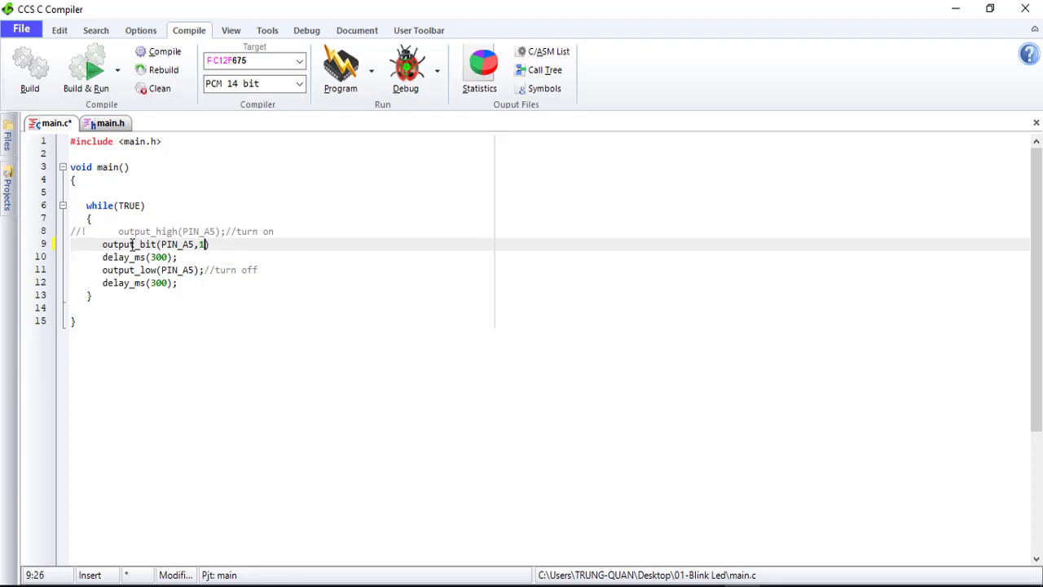
pyautogui.write('turn on')
# - Comment out the output_low line and add output_bit(PIN_A5,0);//turn off below it
pyautogui.click(272, 271)
pyautogui.rightClick(272, 271)
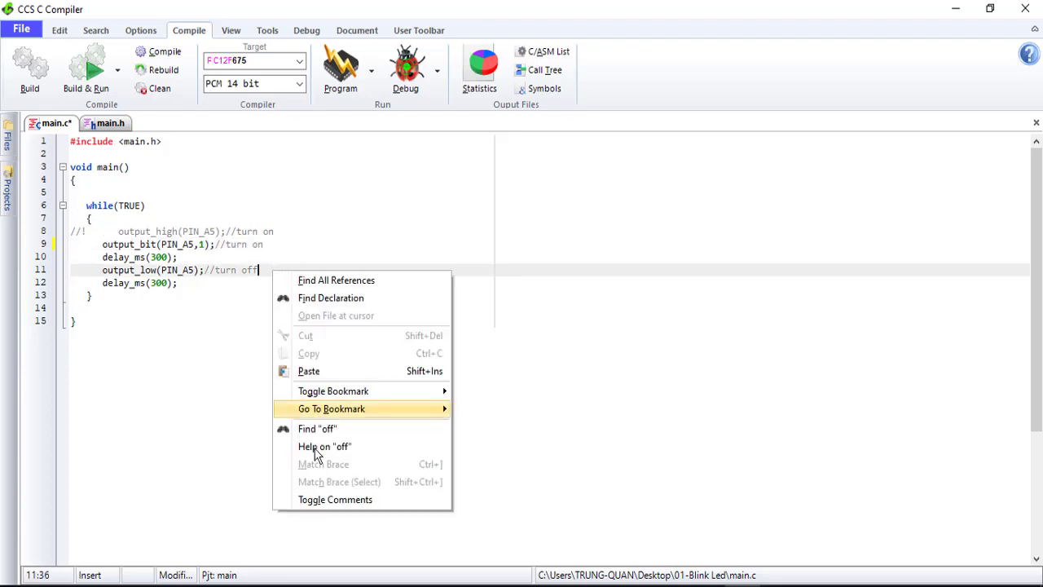
pyautogui.click(322, 499)
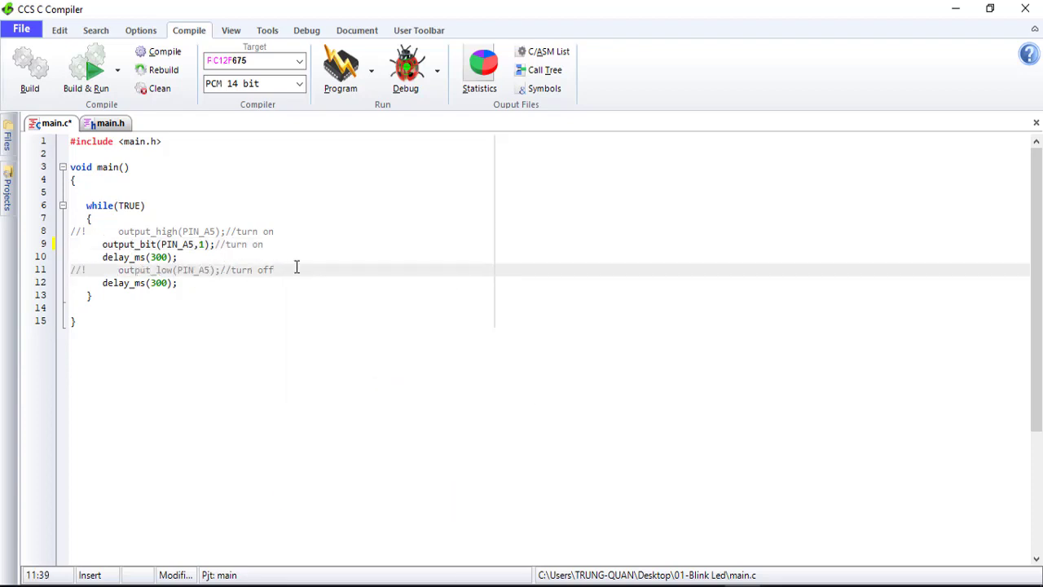
pyautogui.press('Return')
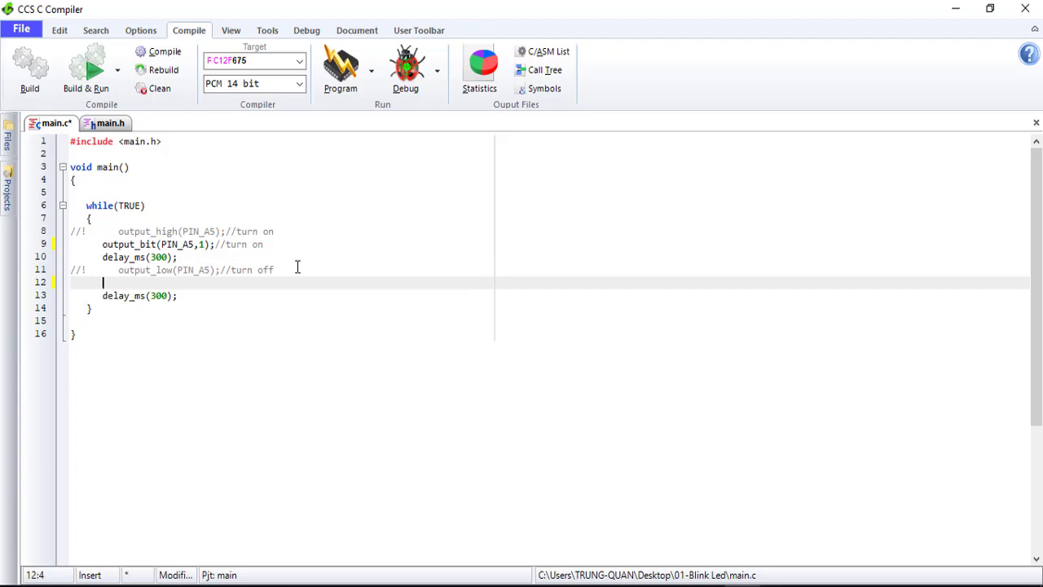
pyautogui.write('output_bit(PIN_')
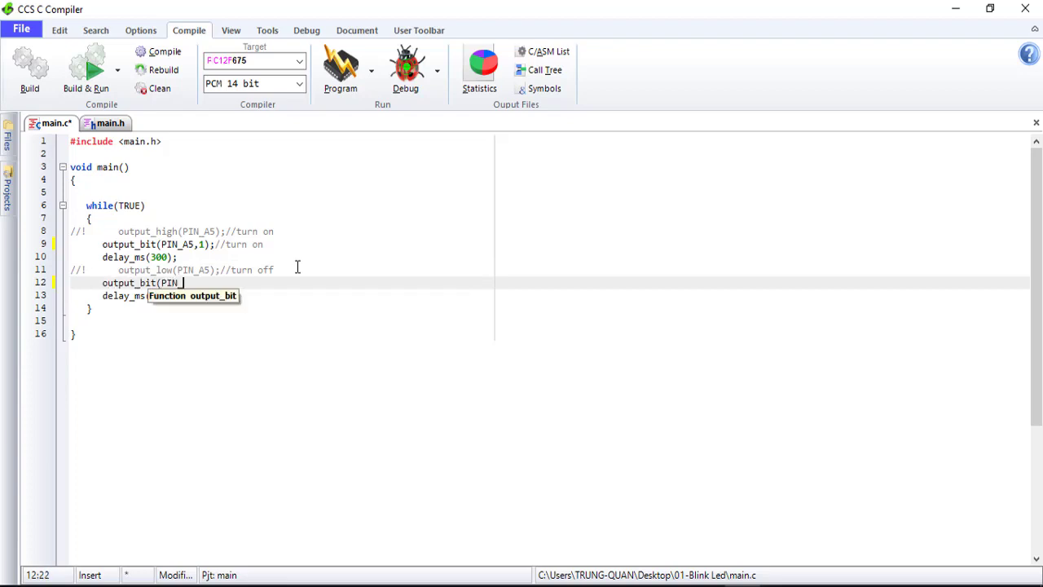
pyautogui.write('A5,0);/')
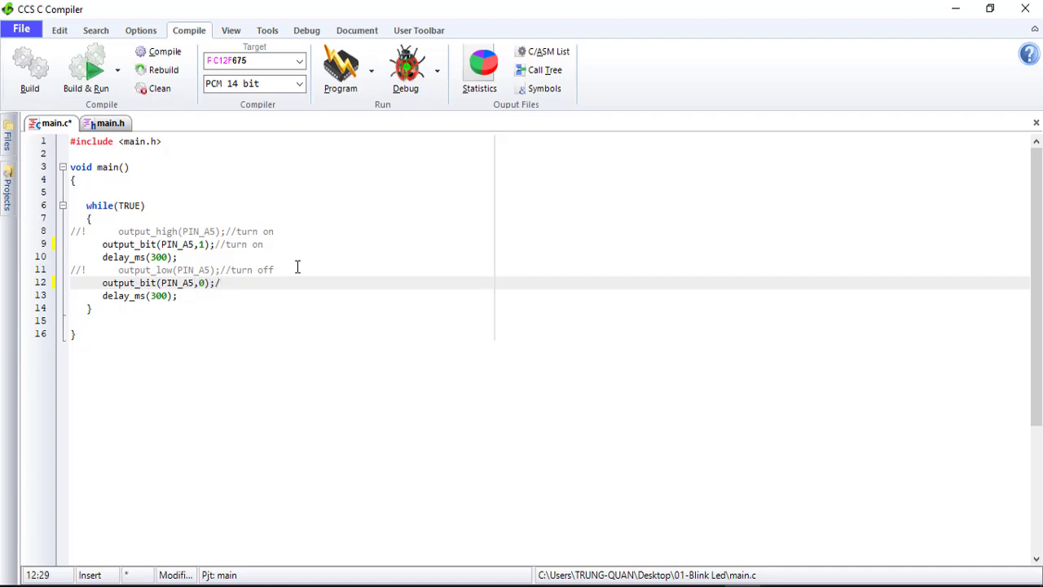
pyautogui.write('/turn off')
# - Rebuild the project with the output_bit calls and run the simulation in Proteus to check the LED blinking, stopping it when checked
pyautogui.moveTo(273, 231); pyautogui.dragTo(137, 221)
pyautogui.moveTo(279, 240); pyautogui.dragTo(96, 245)
pyautogui.click(278, 243)
pyautogui.click(180, 72)
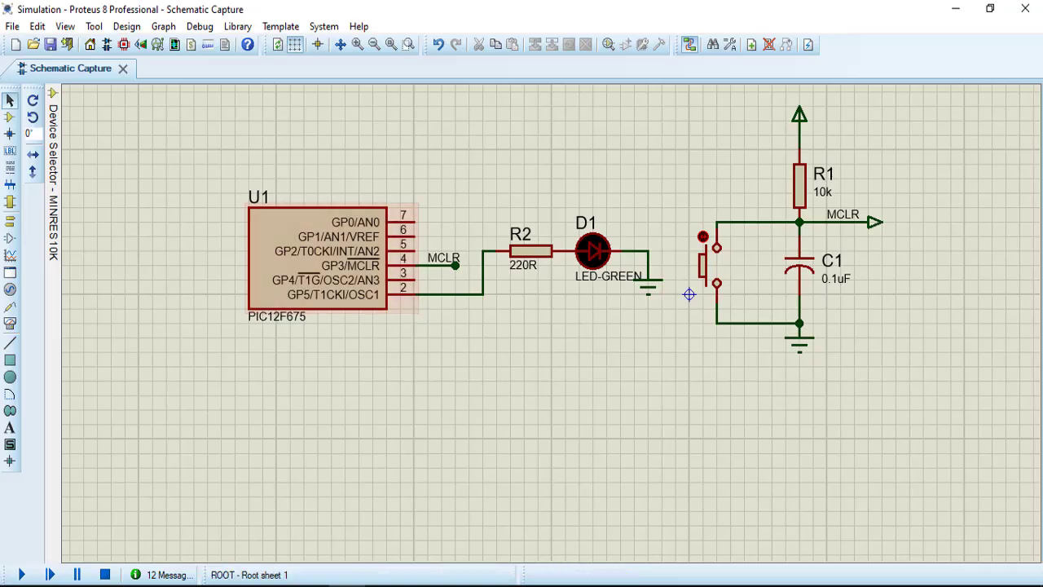
pyautogui.press('F12')
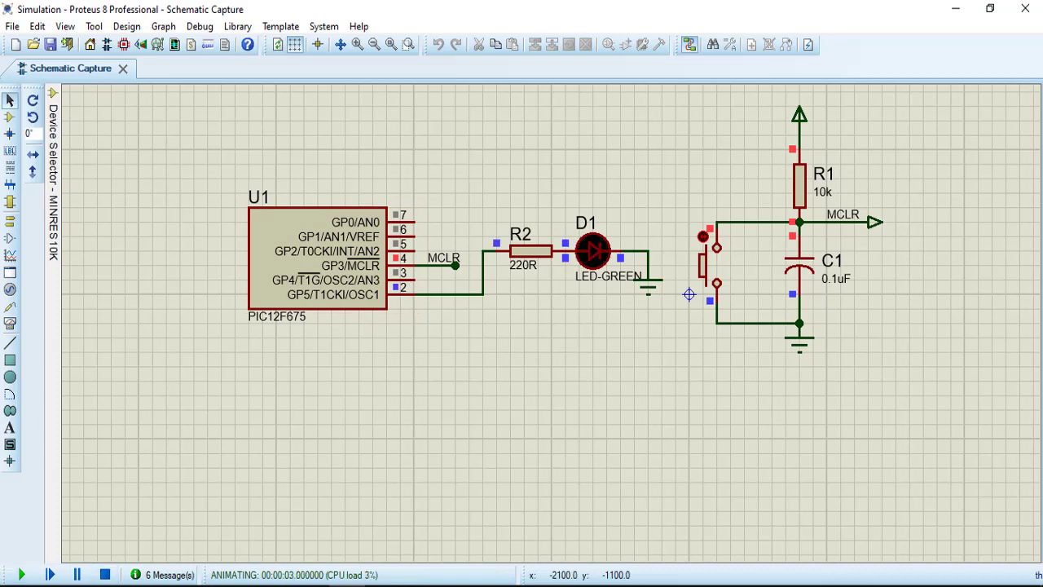
pyautogui.click(106, 575)
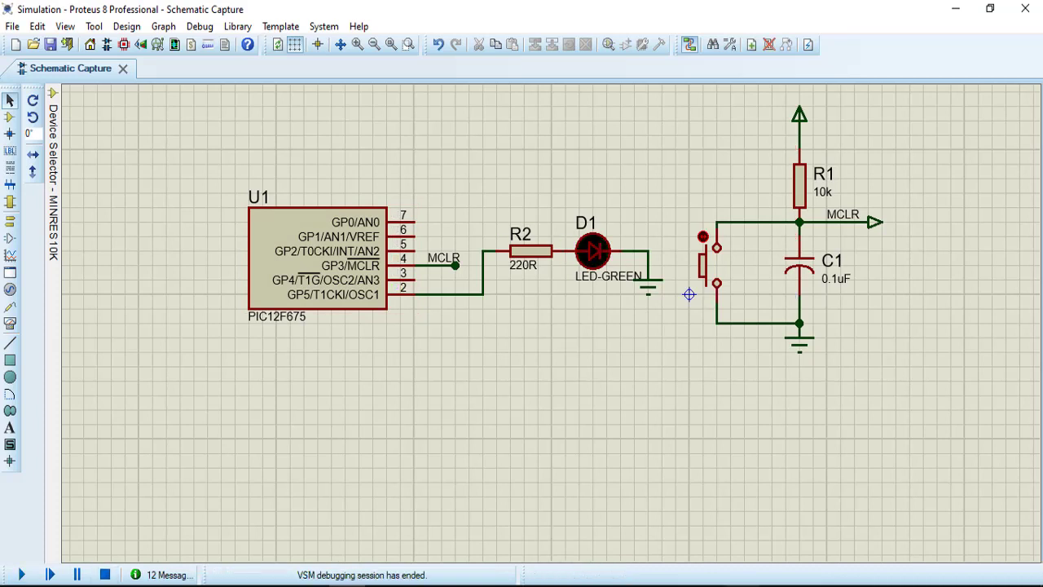
# - Return to CCS C Compiler and comment out the output_bit(PIN_A5,0) line and the final delay_ms(300) line
pyautogui.hotkey('alt', 'Tab')
pyautogui.click(119, 317)
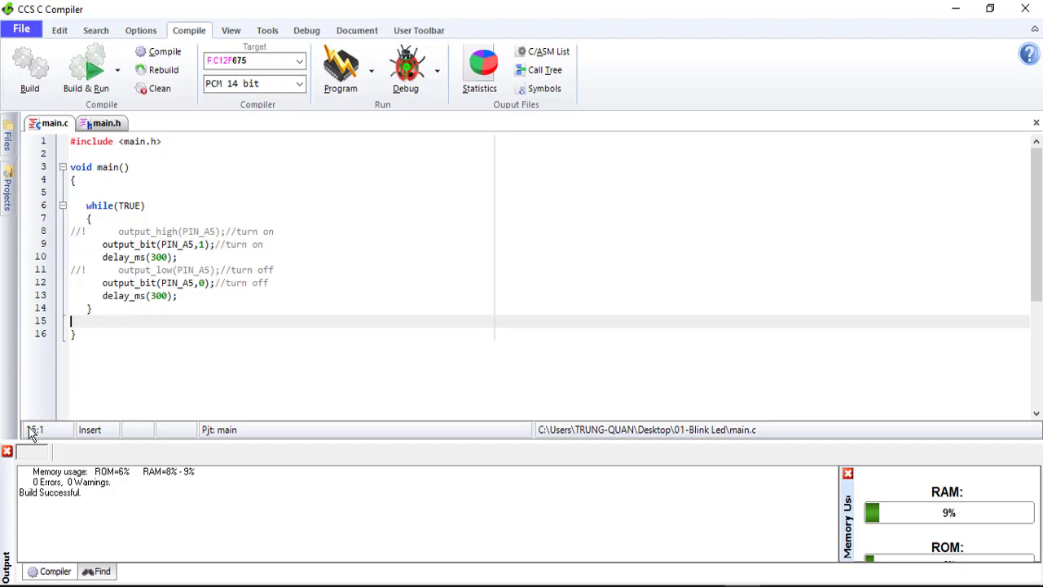
pyautogui.click(7, 451)
pyautogui.click(252, 245)
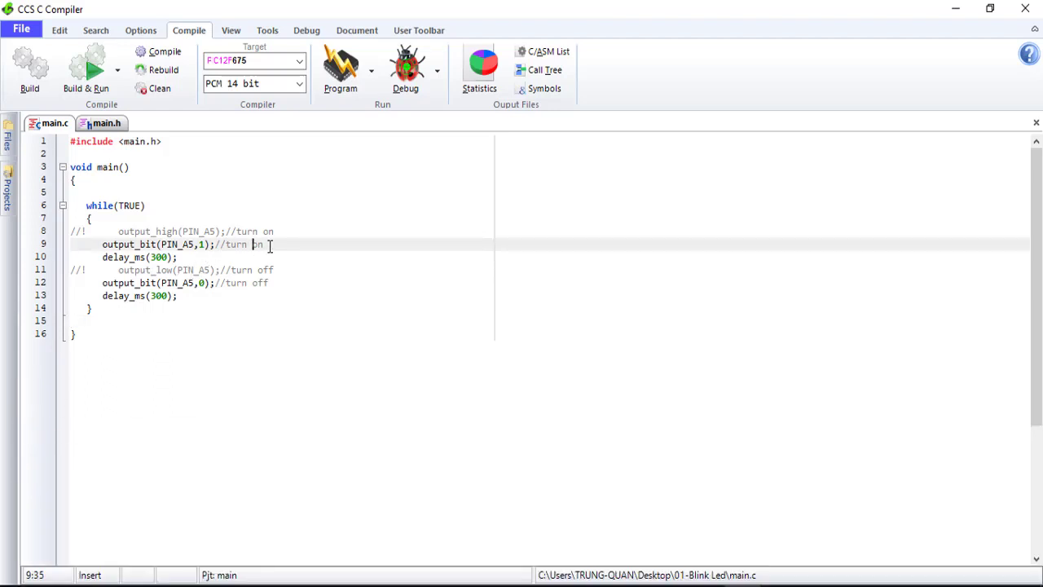
pyautogui.moveTo(199, 297); pyautogui.dragTo(103, 284)
pyautogui.rightClick(111, 277)
pyautogui.click(172, 503)
pyautogui.click(269, 389)
# - Comment out the output_bit(PIN_A5,1) line and add output_toggle(PIN_A5); below it
pyautogui.click(280, 244)
pyautogui.rightClick(281, 243)
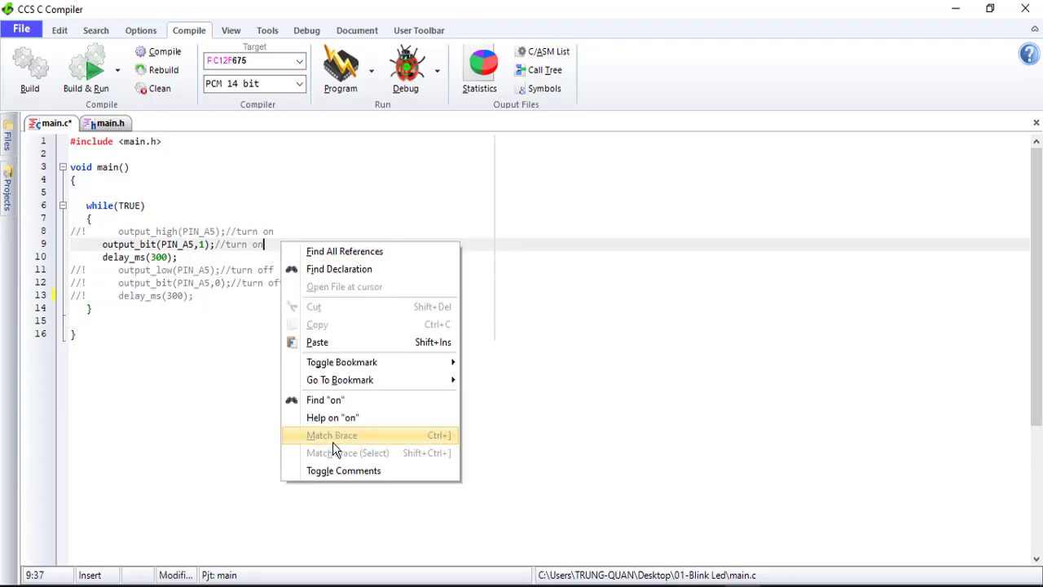
pyautogui.click(338, 470)
pyautogui.press('Return')
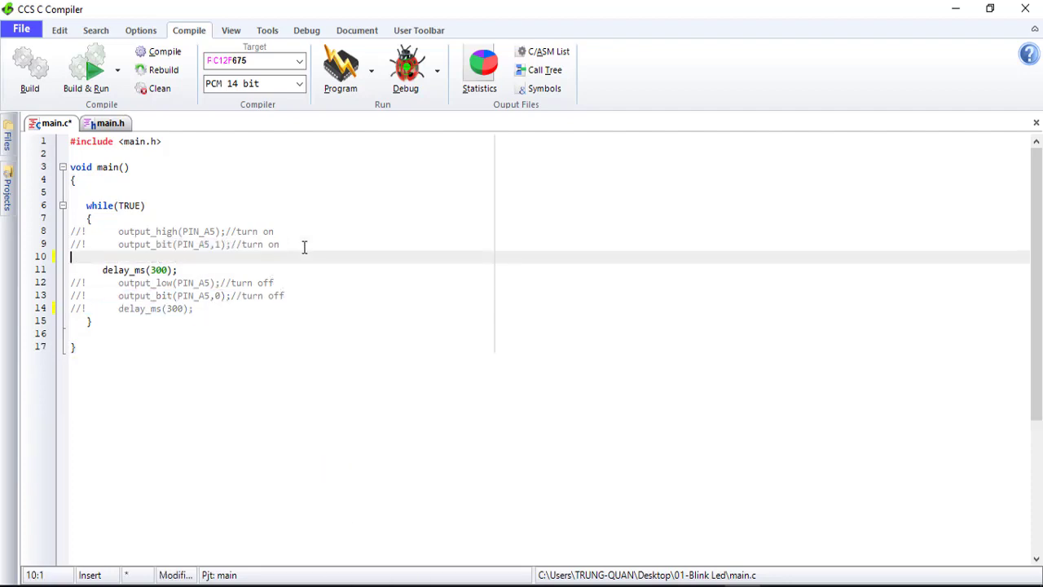
pyautogui.press('Tab')
pyautogui.press('BackSpace')
pyautogui.write('output_to')
pyautogui.press('Return')
pyautogui.write('(PIN_A5')
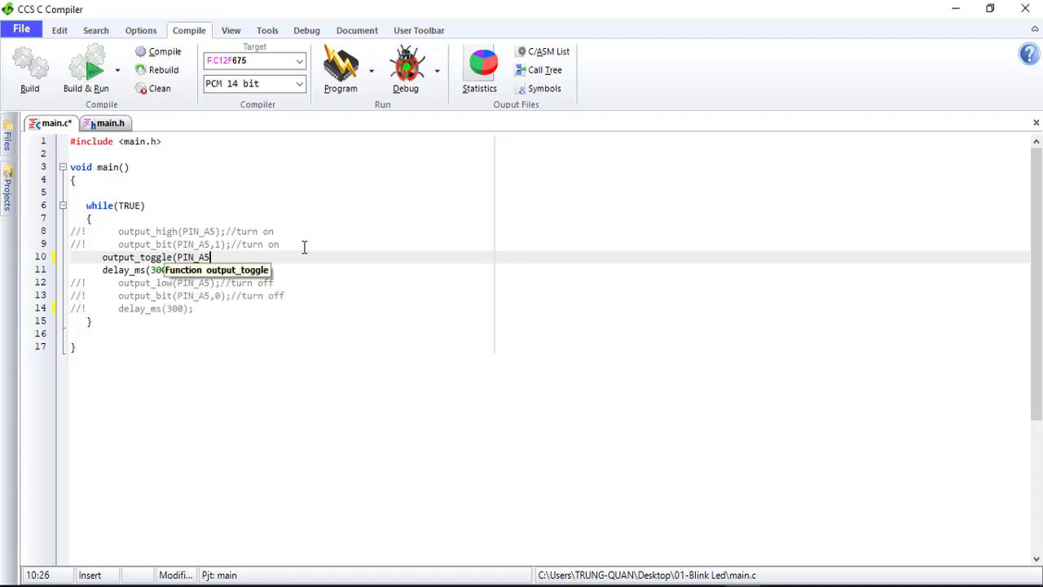
pyautogui.write(');')
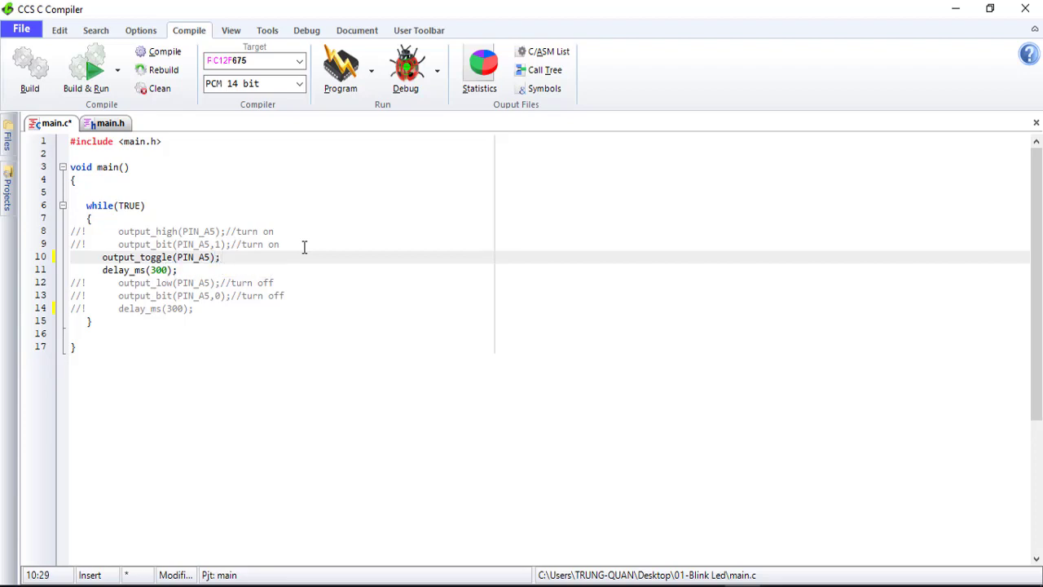
# - Rebuild the project and run the simulation in Proteus to check the LED toggling from GP5
pyautogui.click(162, 70)
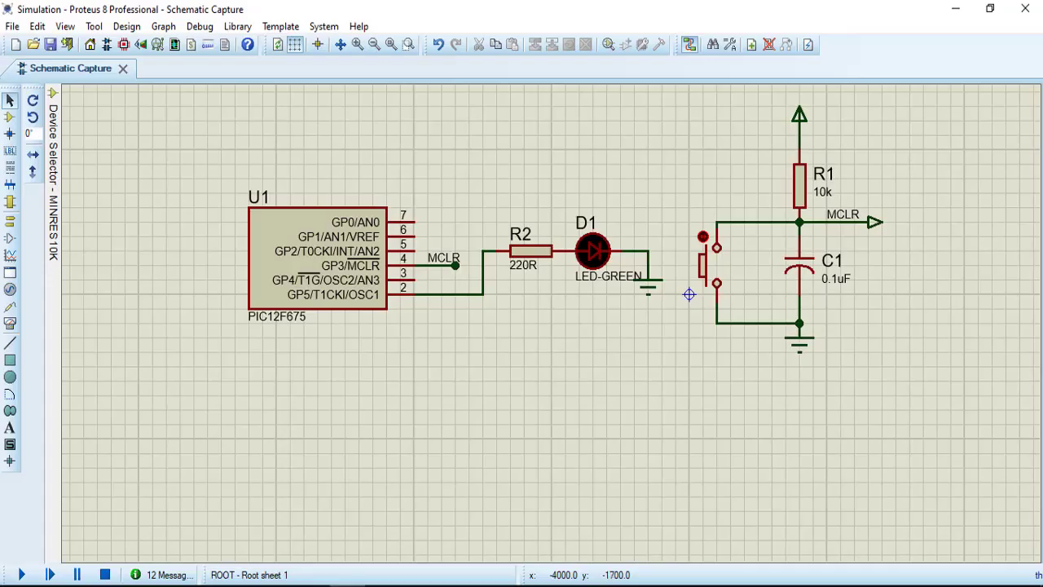
pyautogui.click(22, 574)
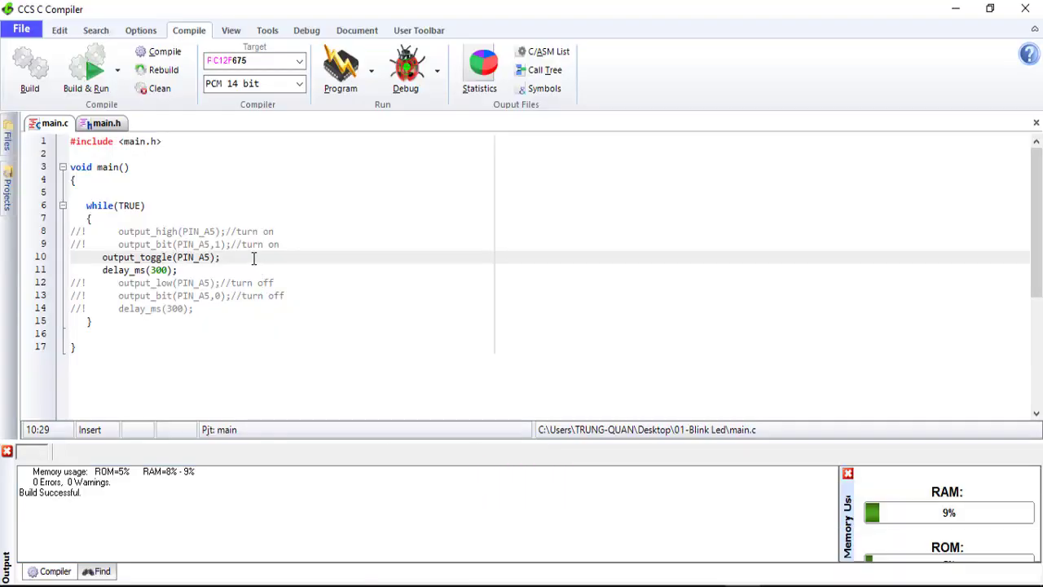
# - Back in CCS C Compiler, append the comment ///change status to the output_toggle line and close the build output pane
pyautogui.write('///')
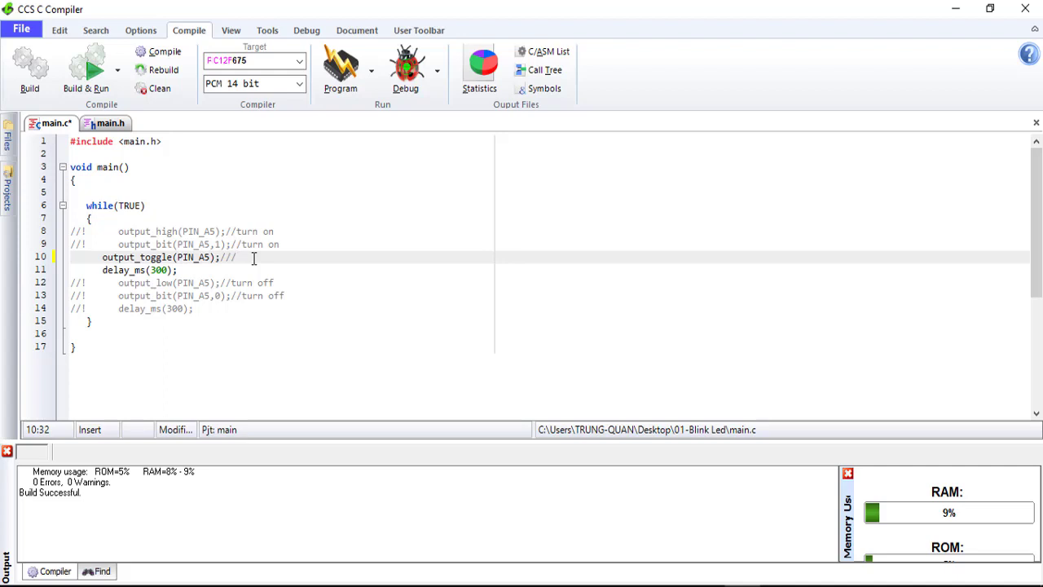
pyautogui.write('change status')
pyautogui.click(7, 453)
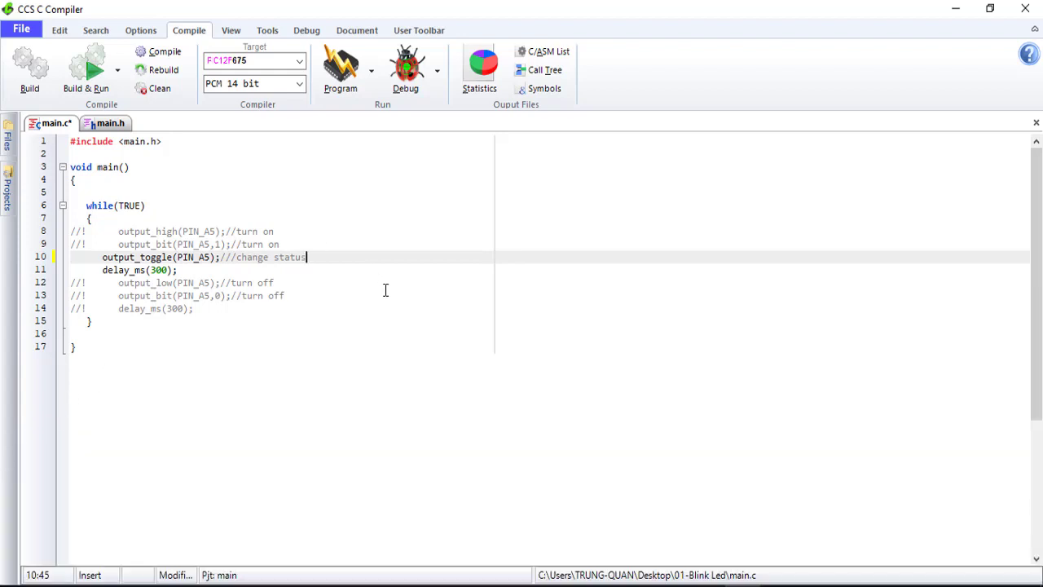